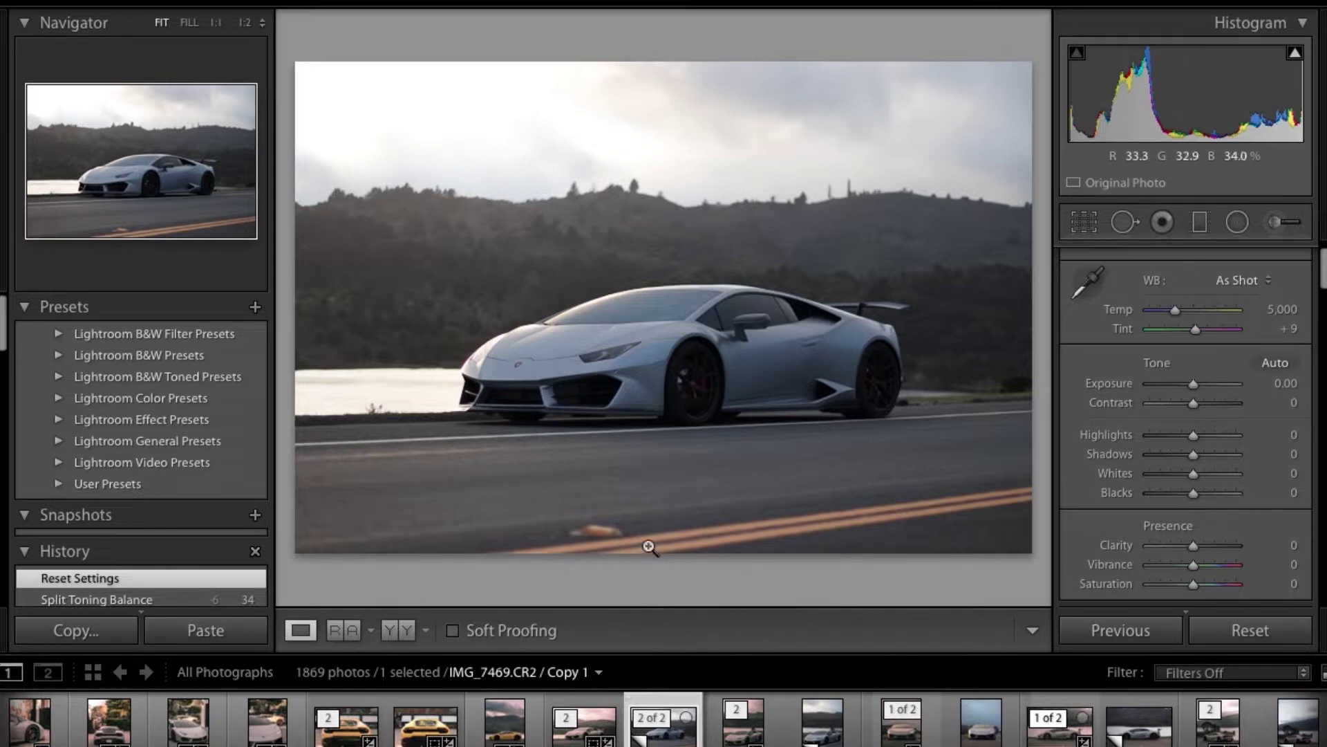
# Compare the finished pink-toned edit of IMG_7469.CR2 with its unedited virtual copy.
pyautogui.click(568, 741)
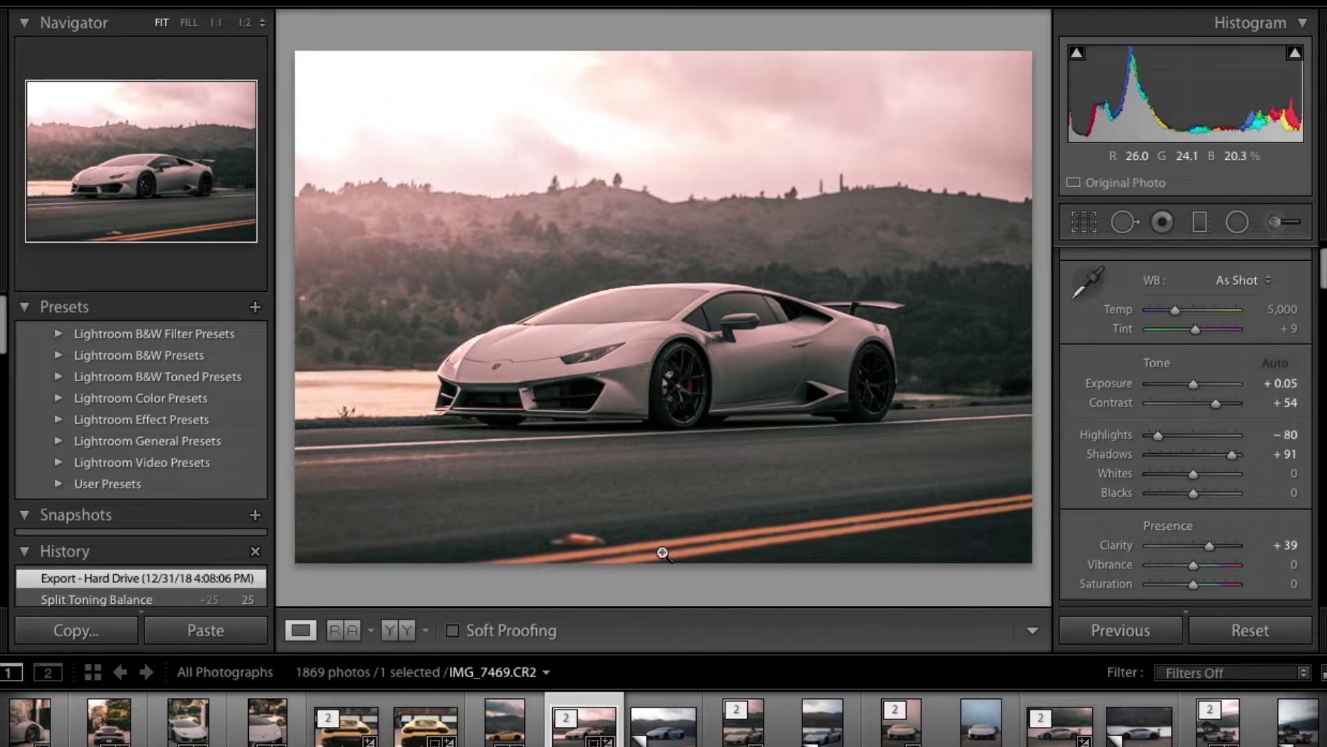
pyautogui.hotkey('ctrl', "'")
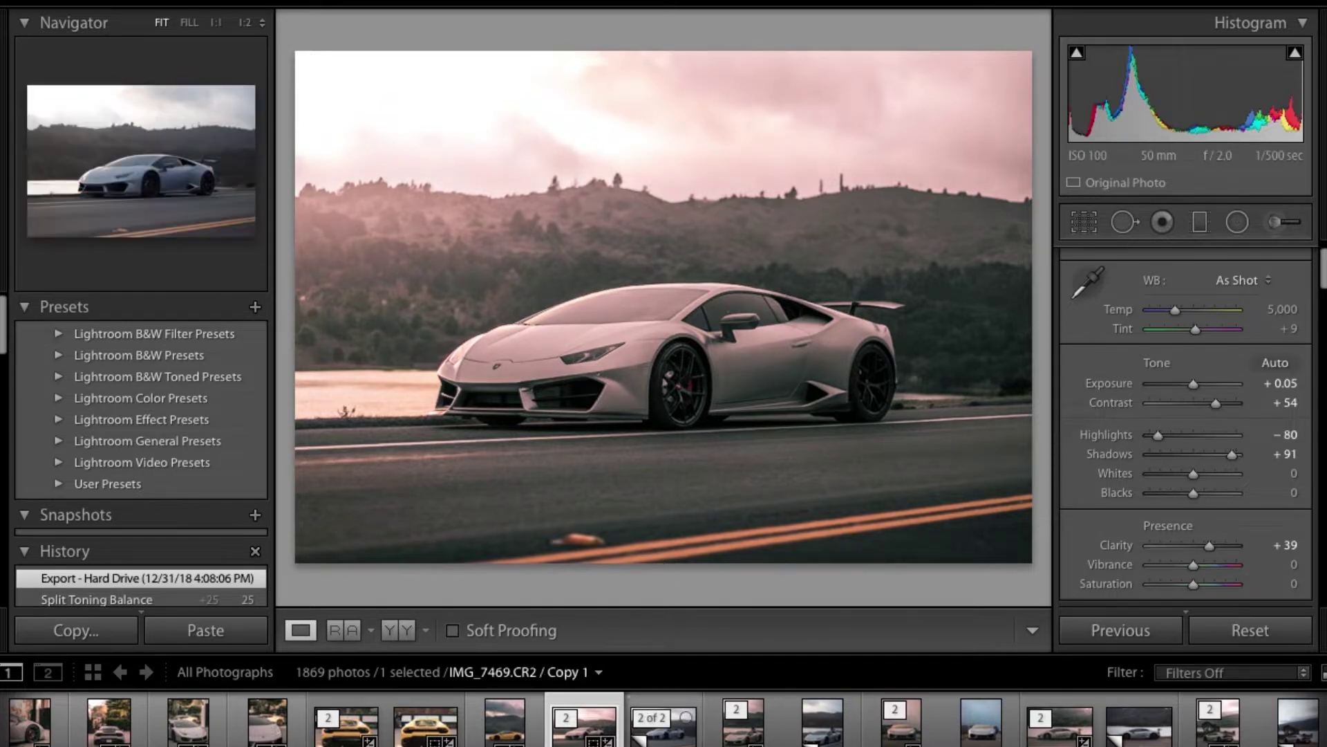
pyautogui.hotkey('ctrl', 'shift', 'r')
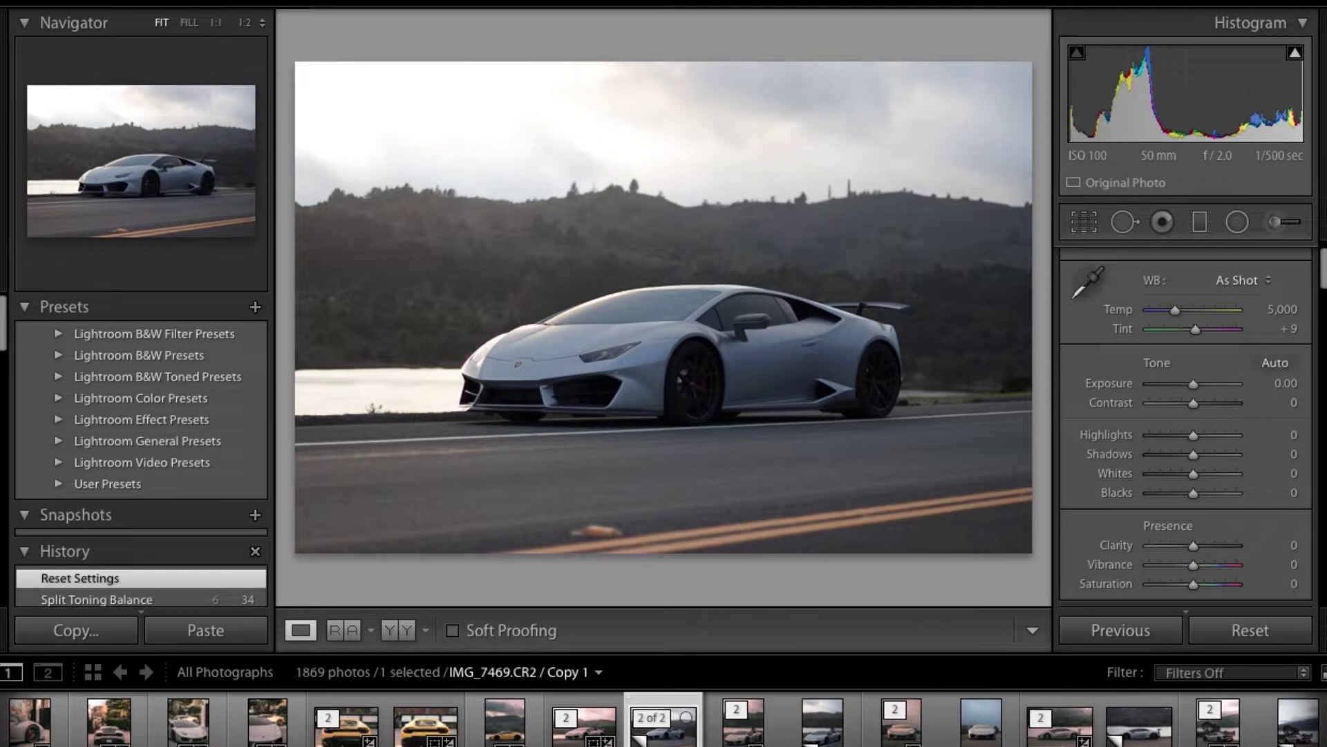
pyautogui.click(584, 719)
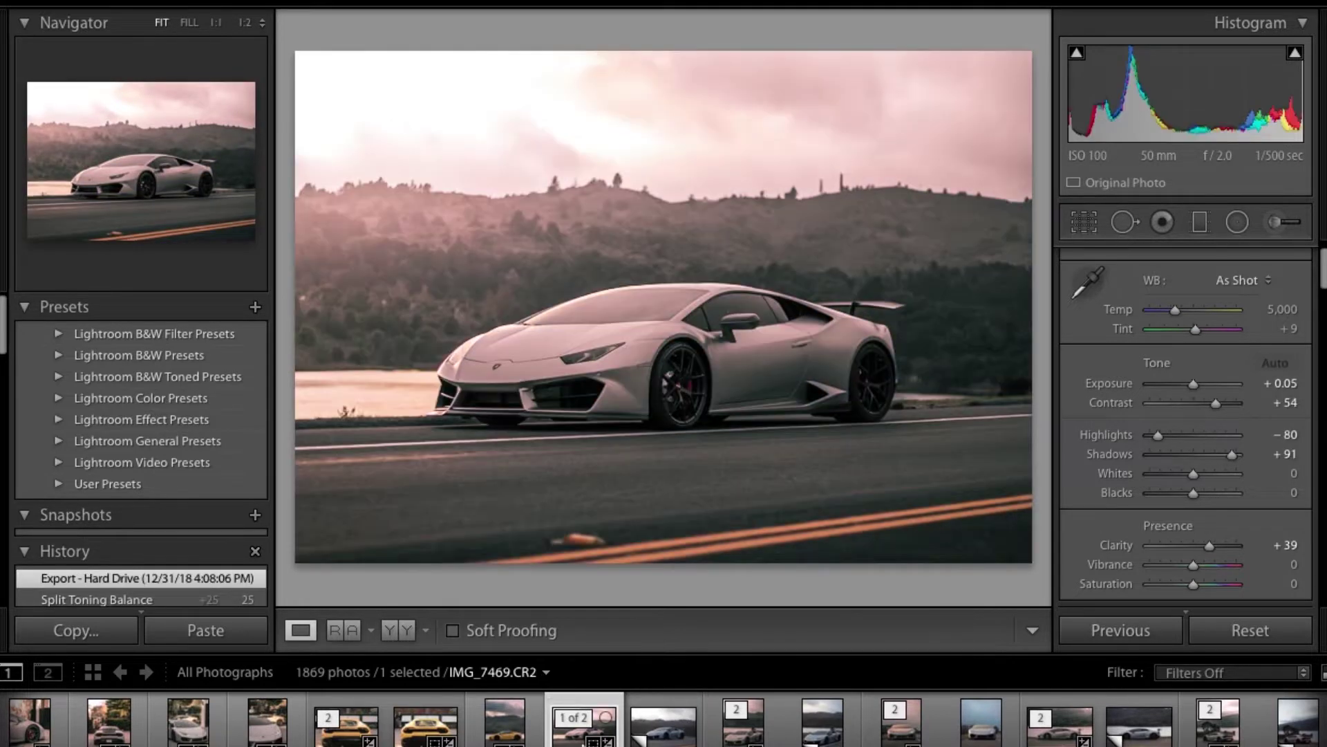
pyautogui.click(661, 735)
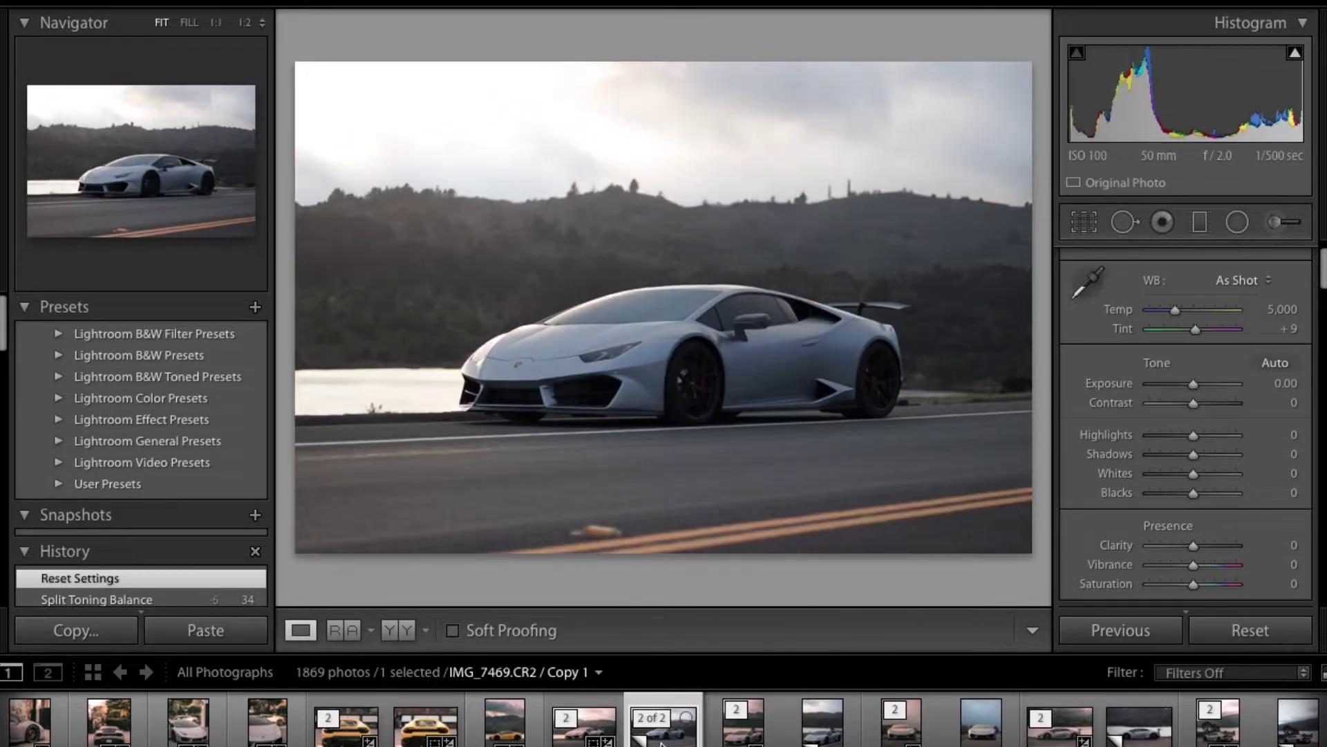
pyautogui.rightClick(663, 743)
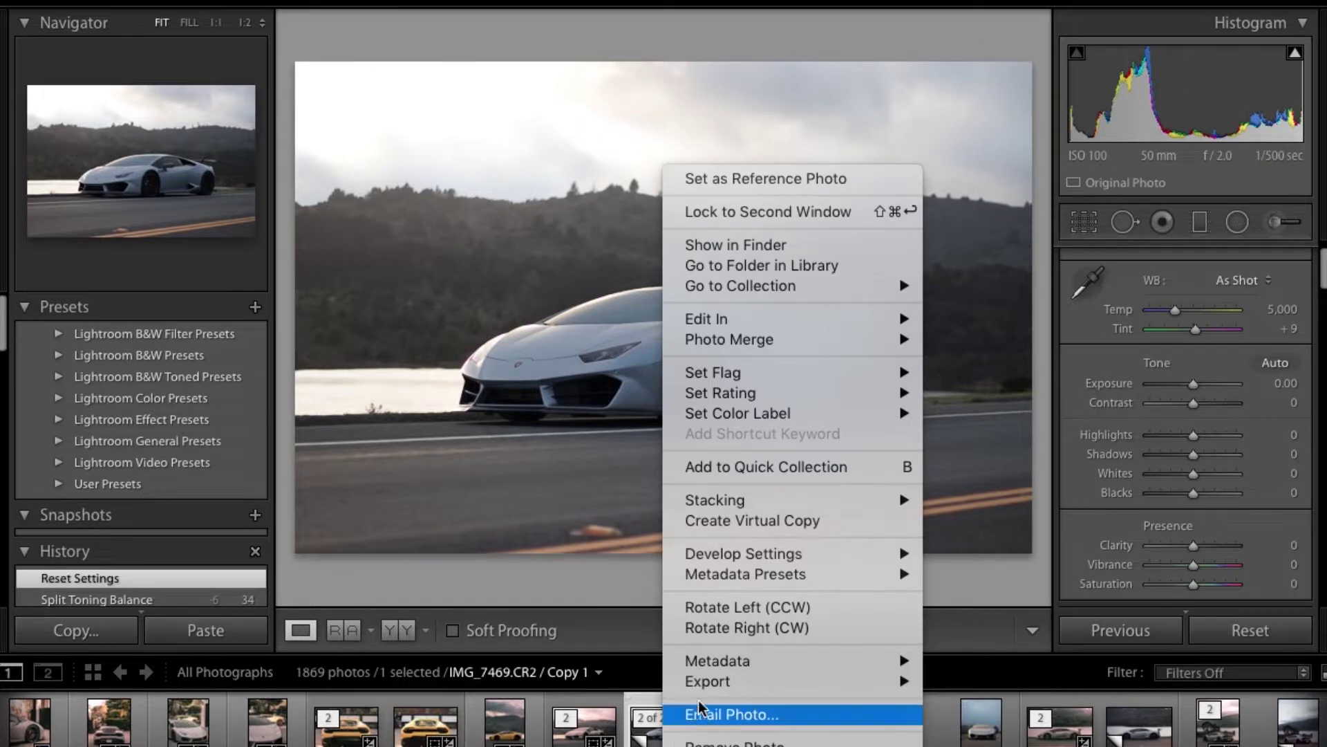
pyautogui.moveTo(701, 498)
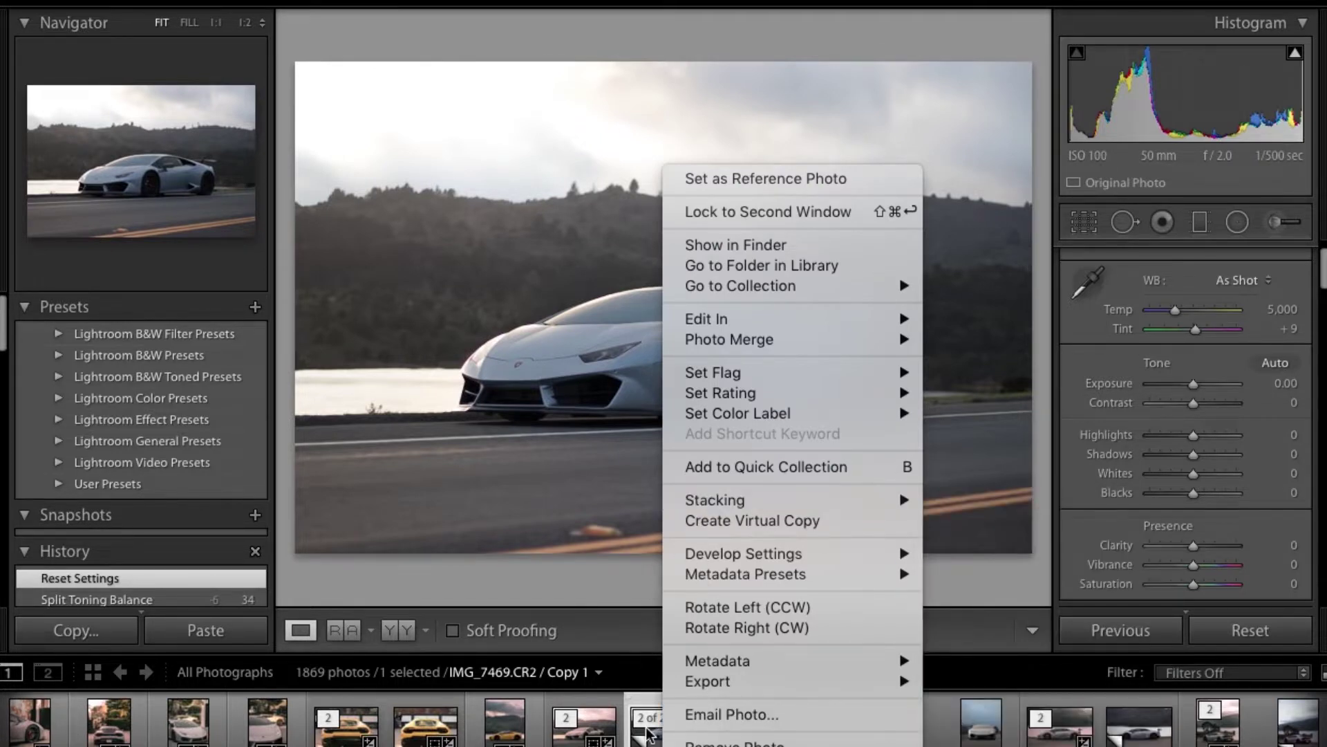
pyautogui.click(596, 732)
# Create a virtual copy of the edited IMG_7469.CR2 and reset all of the copy's develop settings.
pyautogui.click(601, 734)
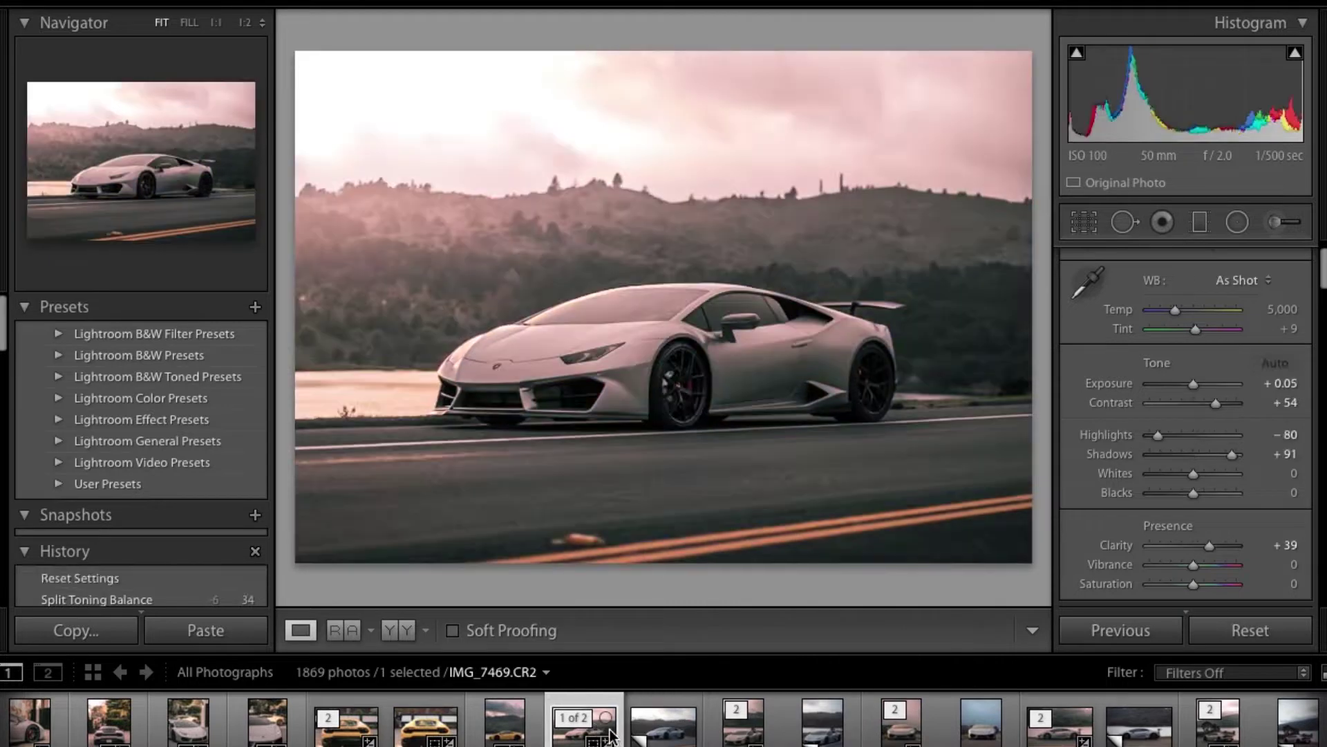
pyautogui.rightClick(610, 736)
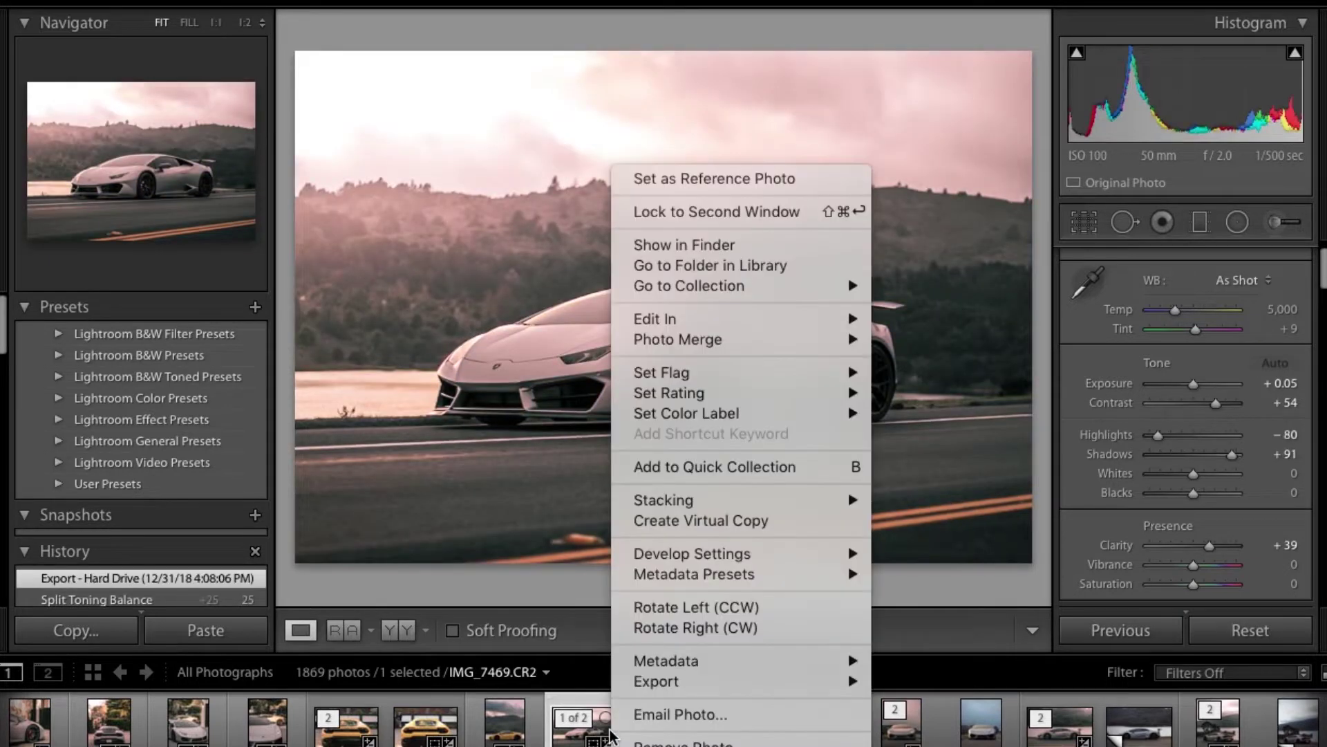
pyautogui.click(683, 527)
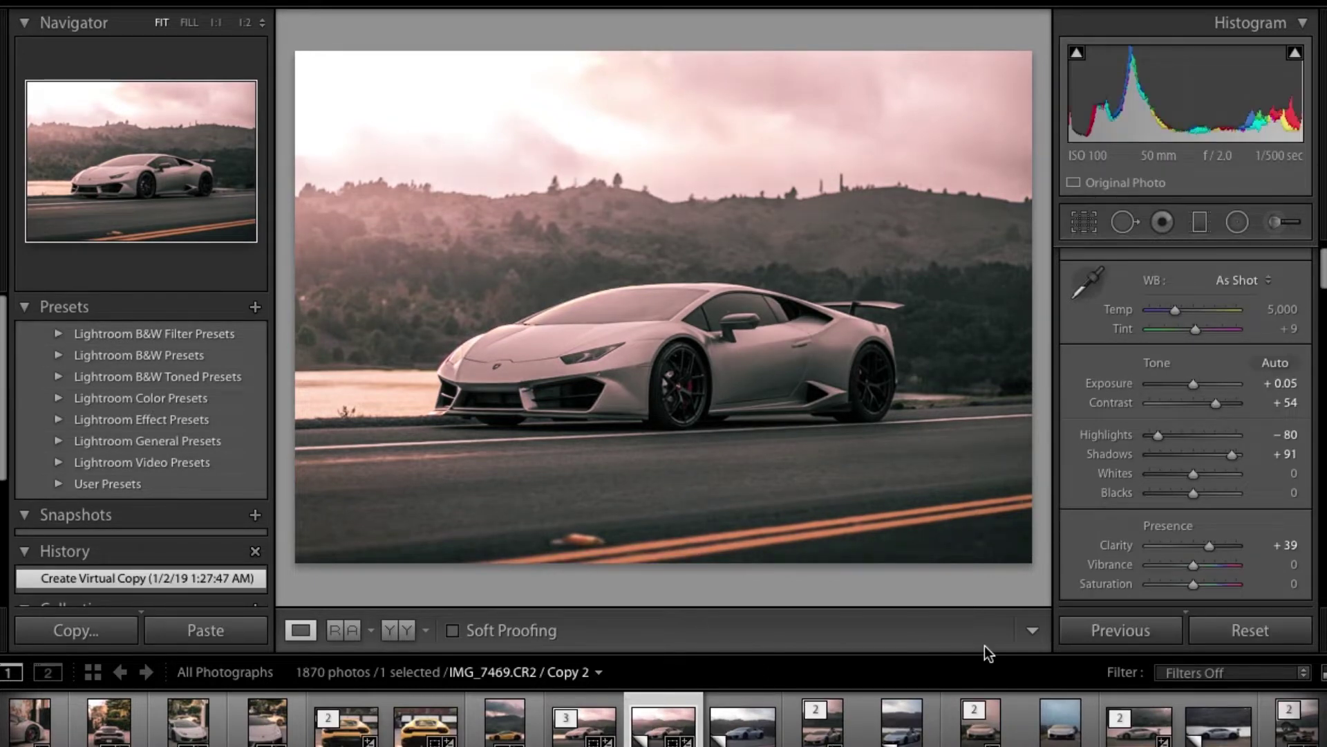
pyautogui.click(1218, 634)
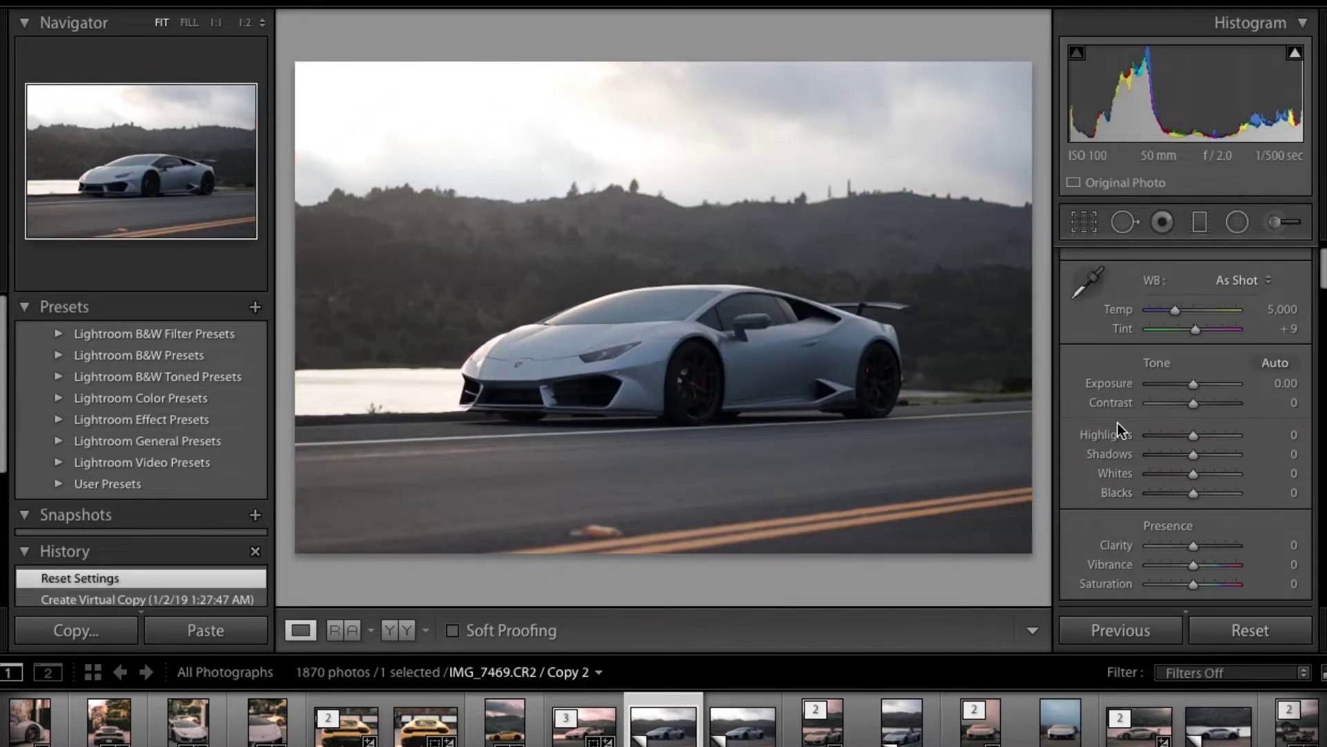
# Crop the photo slightly tighter around the car, trimming the road at the bottom edge and a little off the sides.
pyautogui.click(1084, 223)
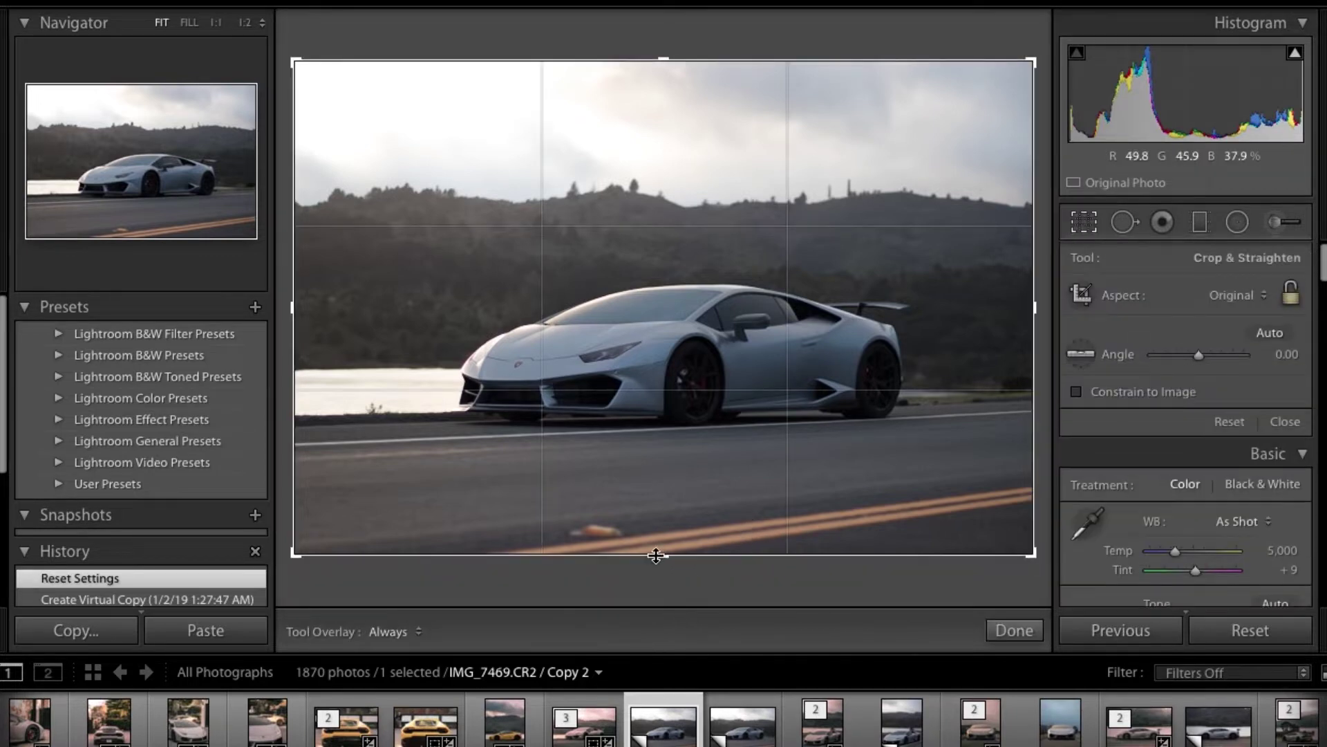
pyautogui.moveTo(654, 551); pyautogui.dragTo(658, 536)
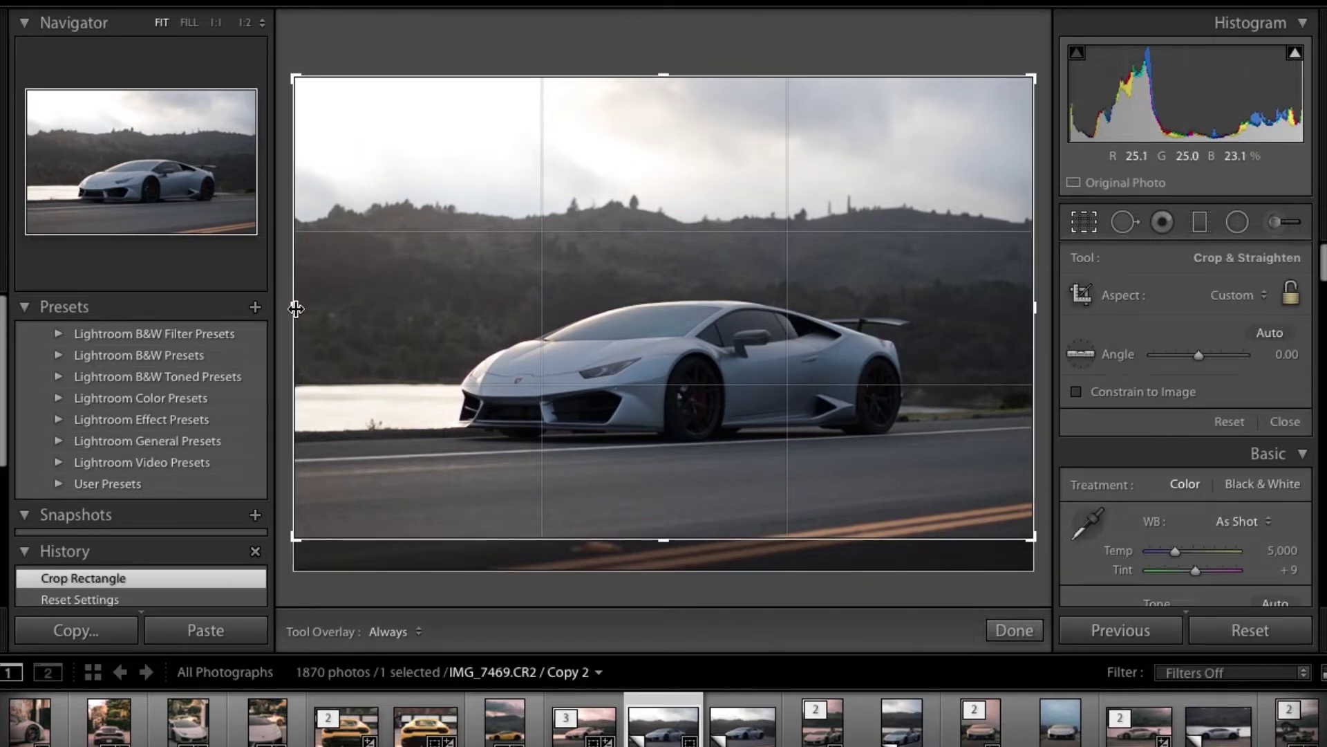
pyautogui.moveTo(295, 308); pyautogui.dragTo(306, 307)
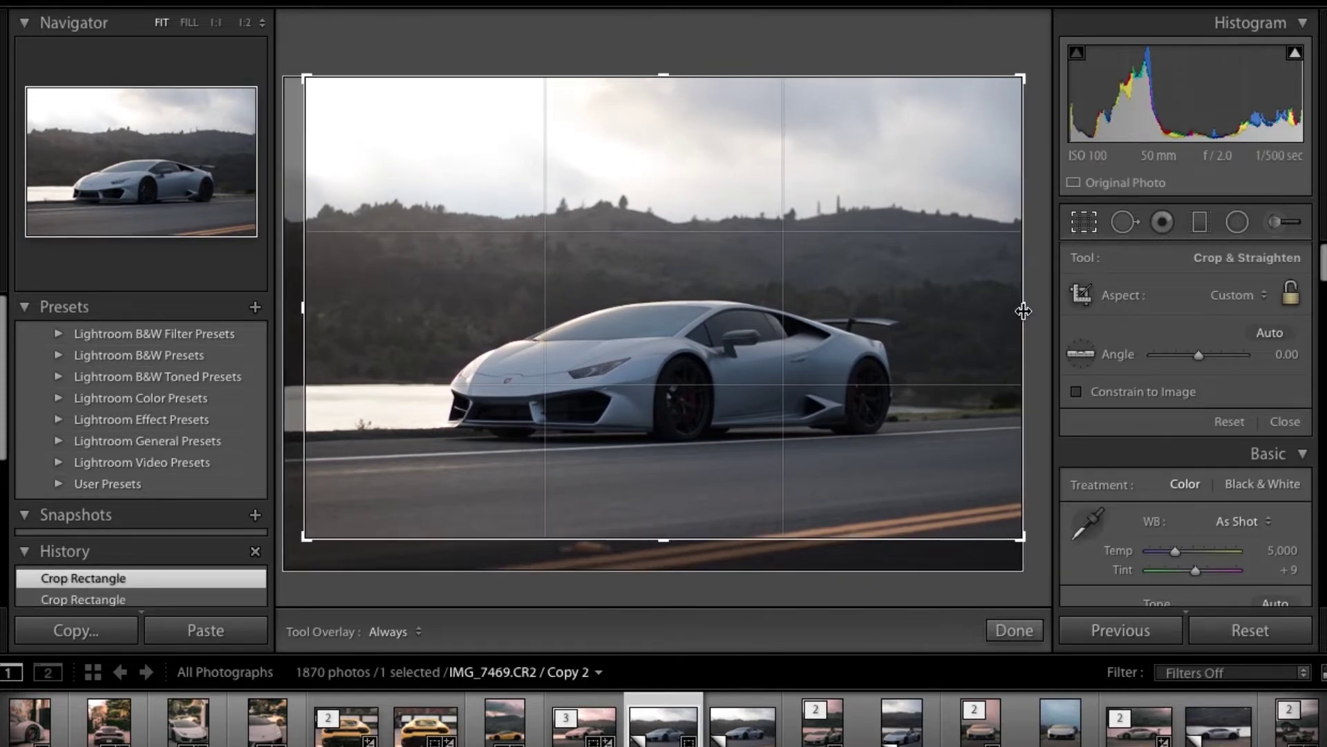
pyautogui.moveTo(1024, 312); pyautogui.dragTo(1018, 311)
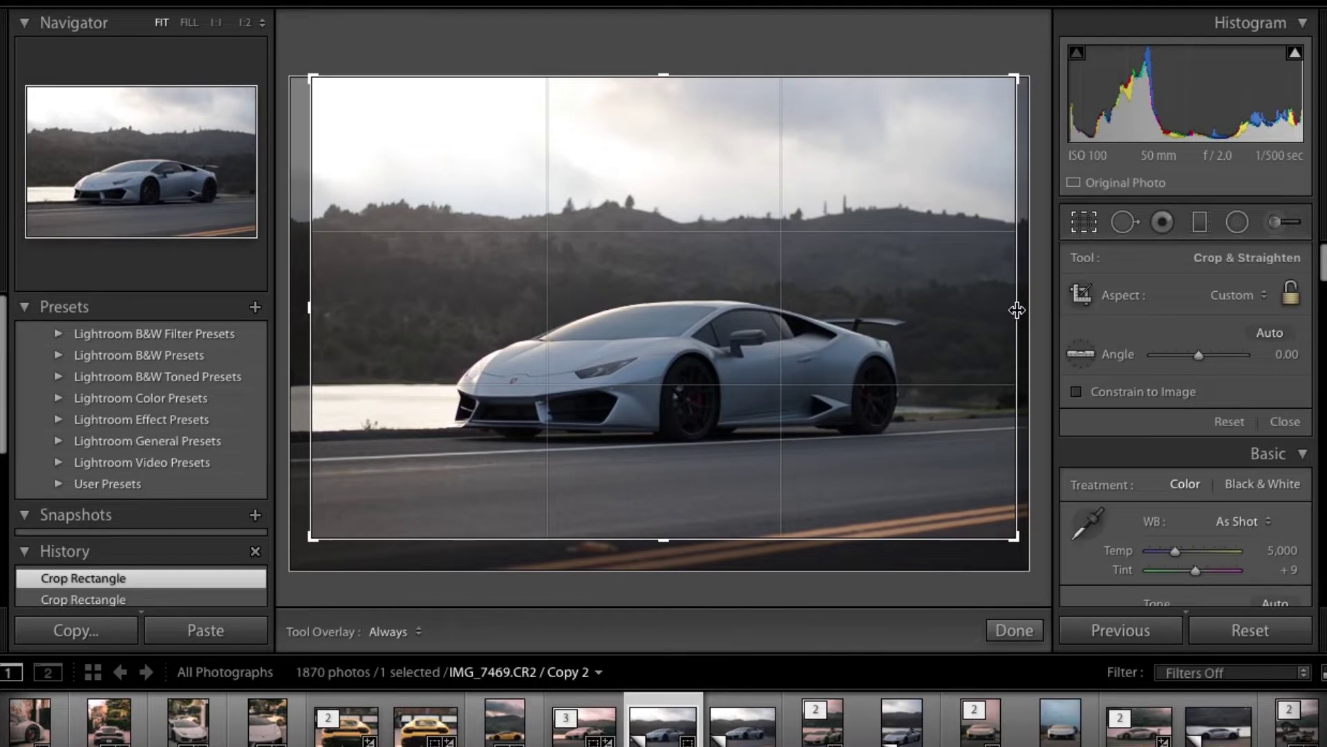
pyautogui.moveTo(663, 77); pyautogui.dragTo(666, 78)
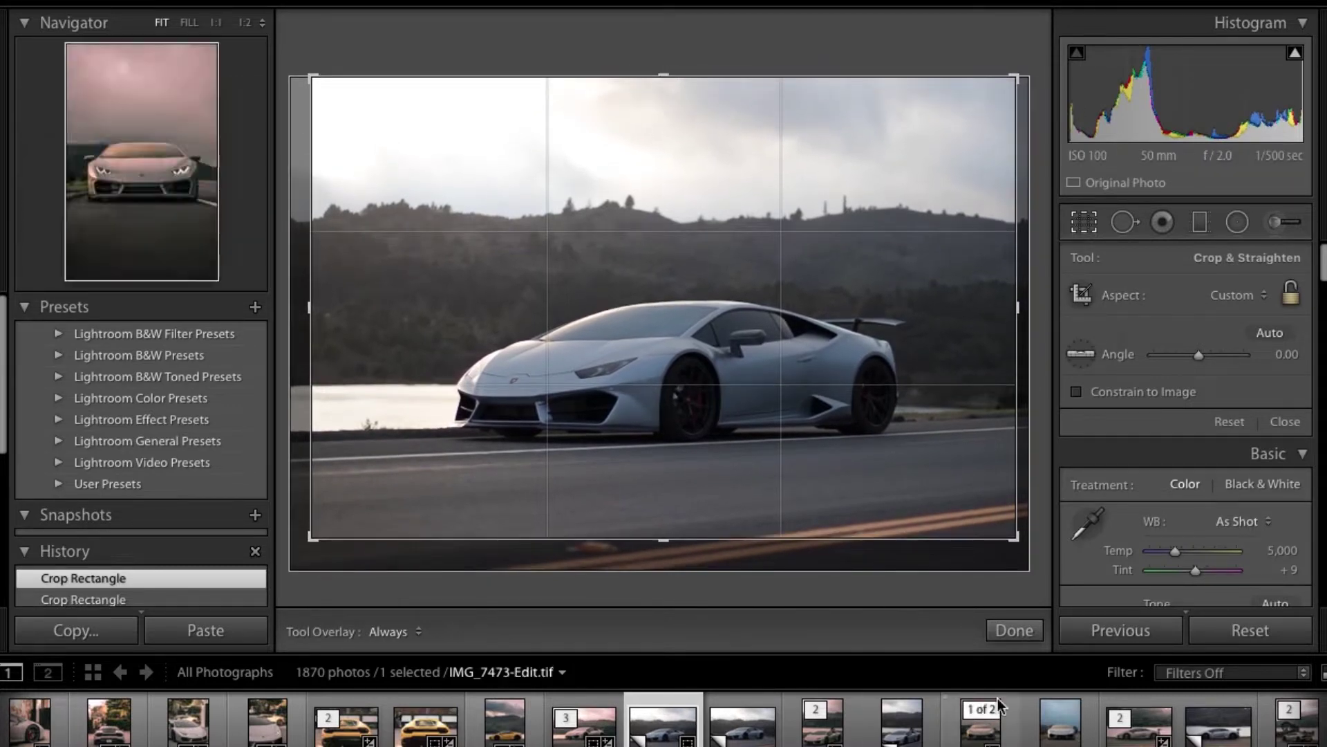
pyautogui.click(1015, 630)
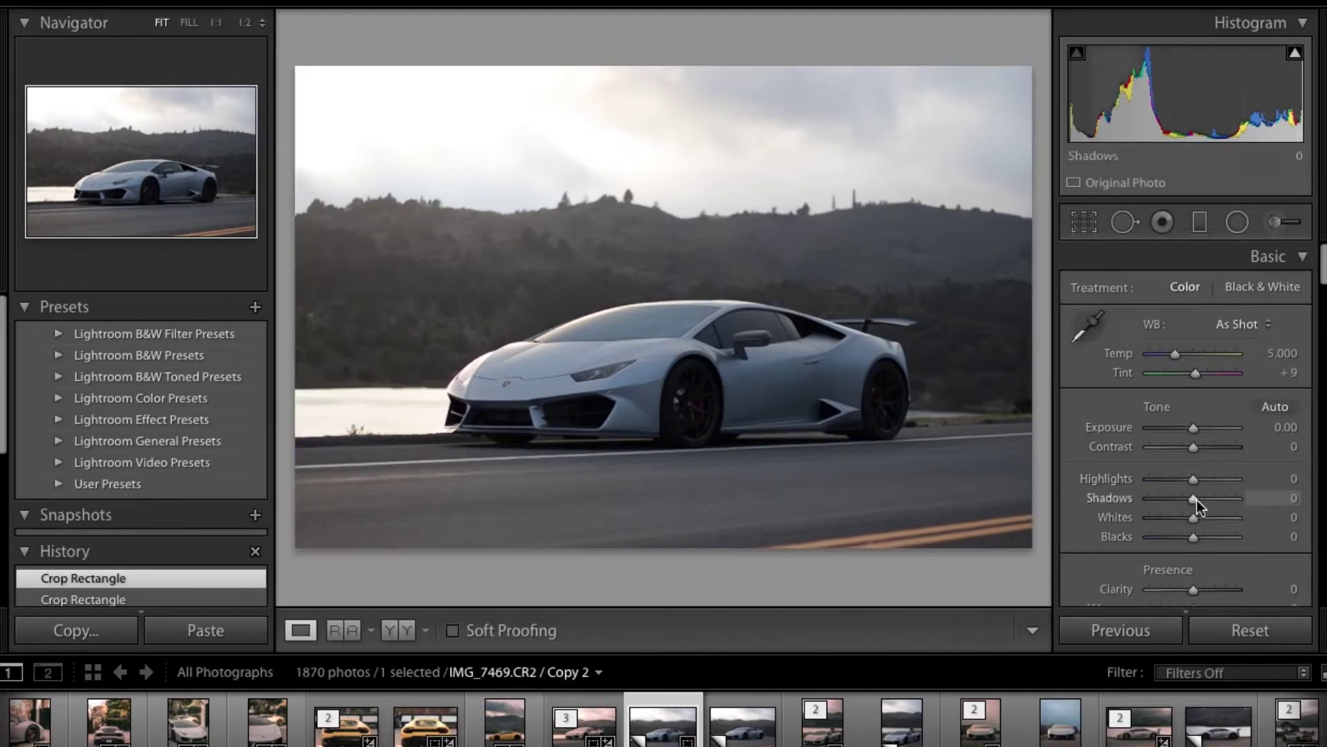
# Adjust the basic tone of the photo with Shadows at +76, Contrast at +20 and Clarity at +25.
pyautogui.moveTo(1197, 500); pyautogui.dragTo(1228, 499)
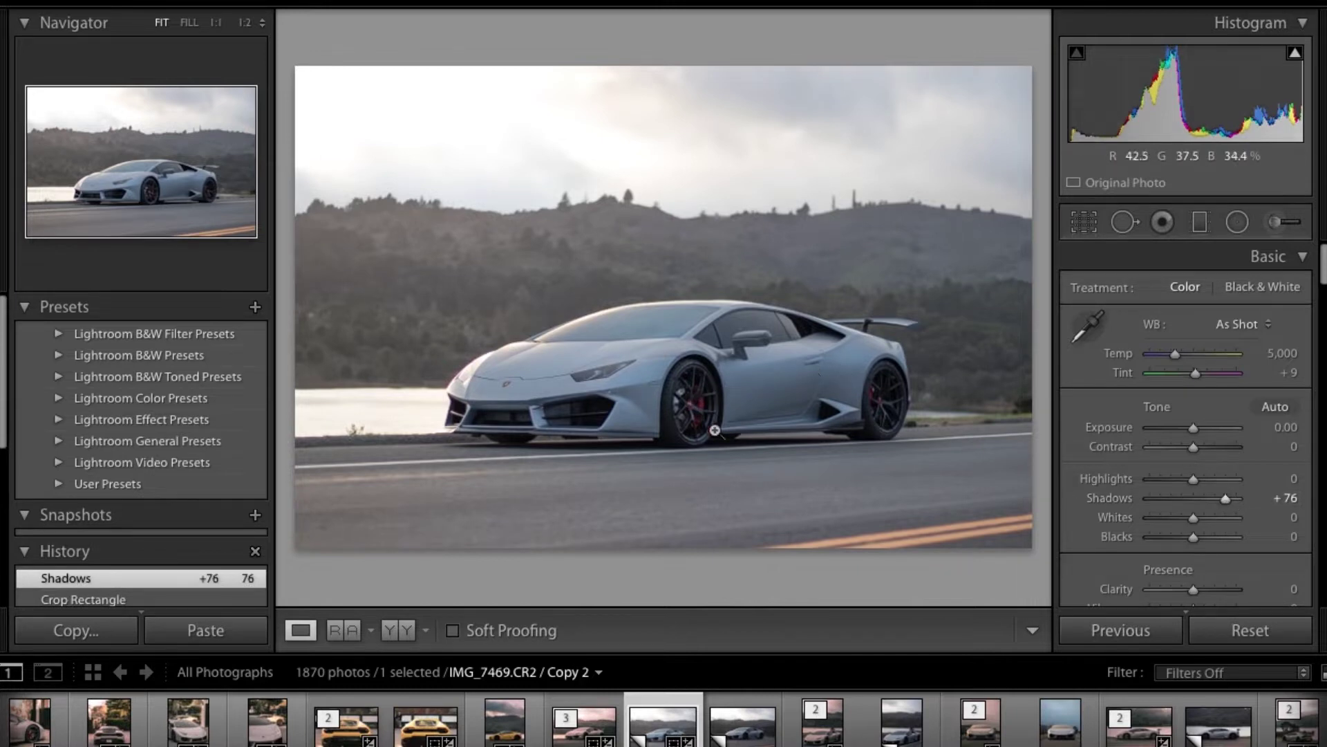
pyautogui.scroll(-1, 1092, 506)
pyautogui.scroll(-1, 1089, 503)
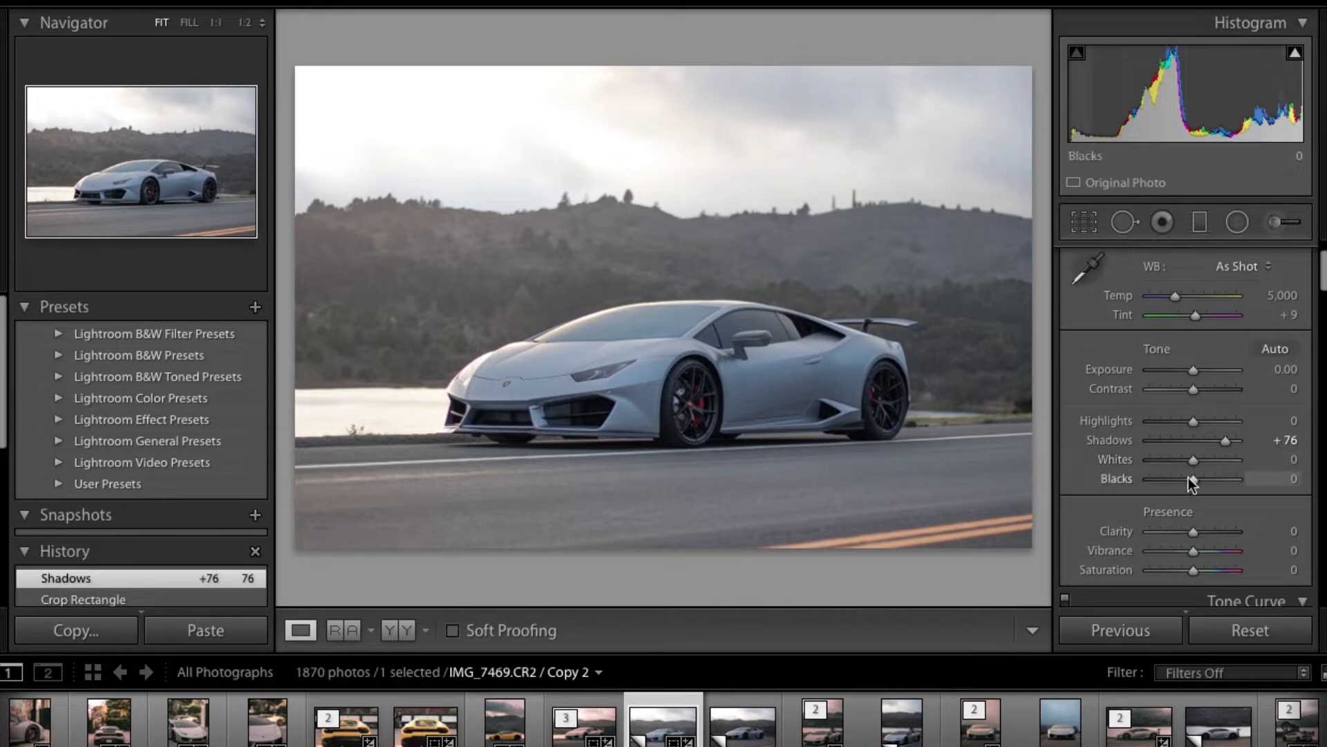
pyautogui.scroll(-1, 1125, 491)
pyautogui.scroll(1, 1125, 491)
pyautogui.scroll(1, 1126, 491)
pyautogui.moveTo(1196, 405); pyautogui.dragTo(1205, 406)
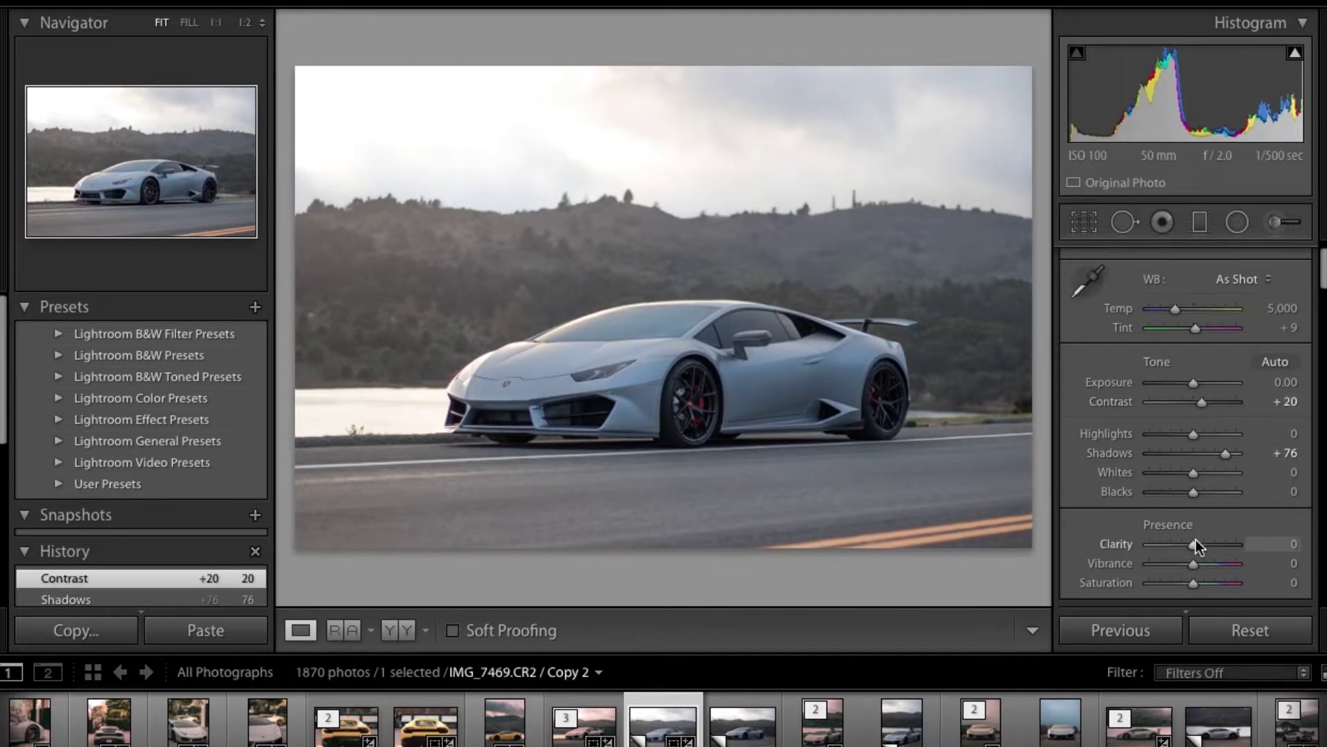
pyautogui.moveTo(1199, 543); pyautogui.dragTo(1206, 544)
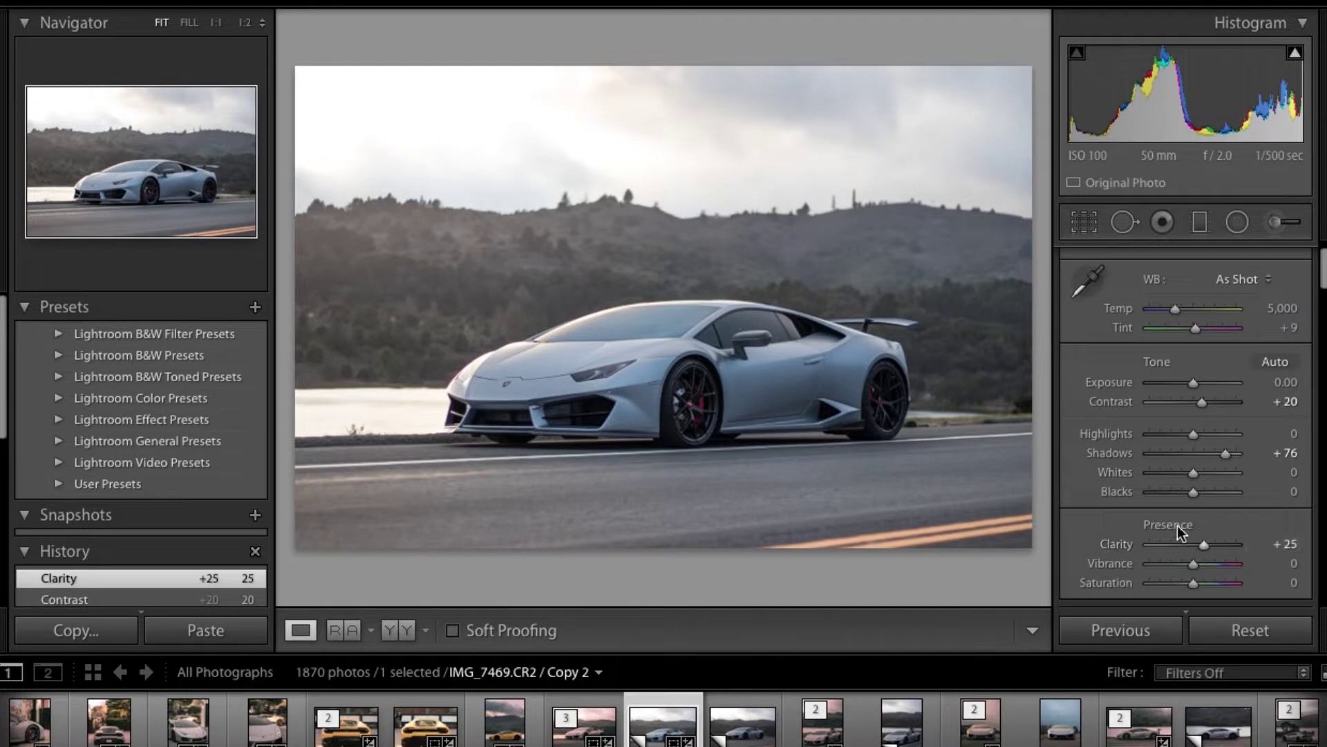
# Set the Blue saturation in the HSL adjustments to -100 to remove the blue cast from the car.
pyautogui.scroll(-2, 1178, 532)
pyautogui.scroll(-8, 1113, 498)
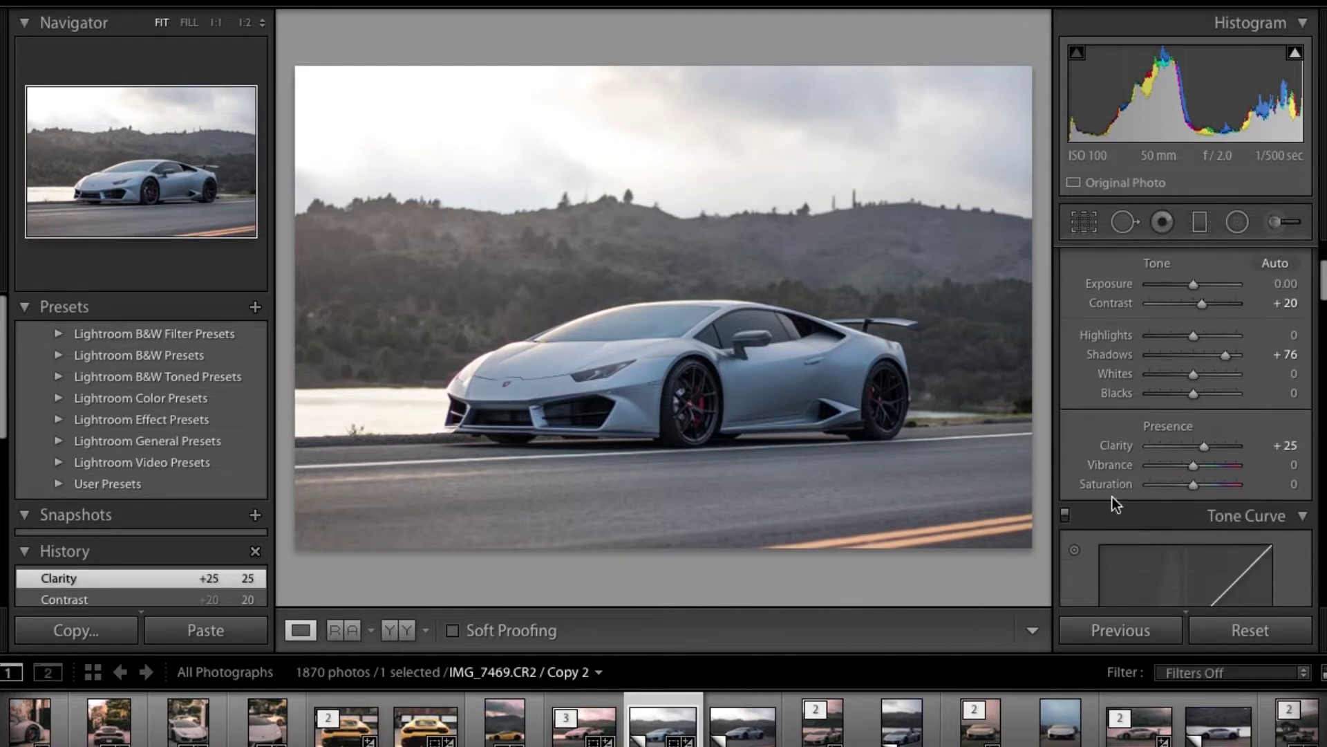
pyautogui.scroll(-8, 1113, 497)
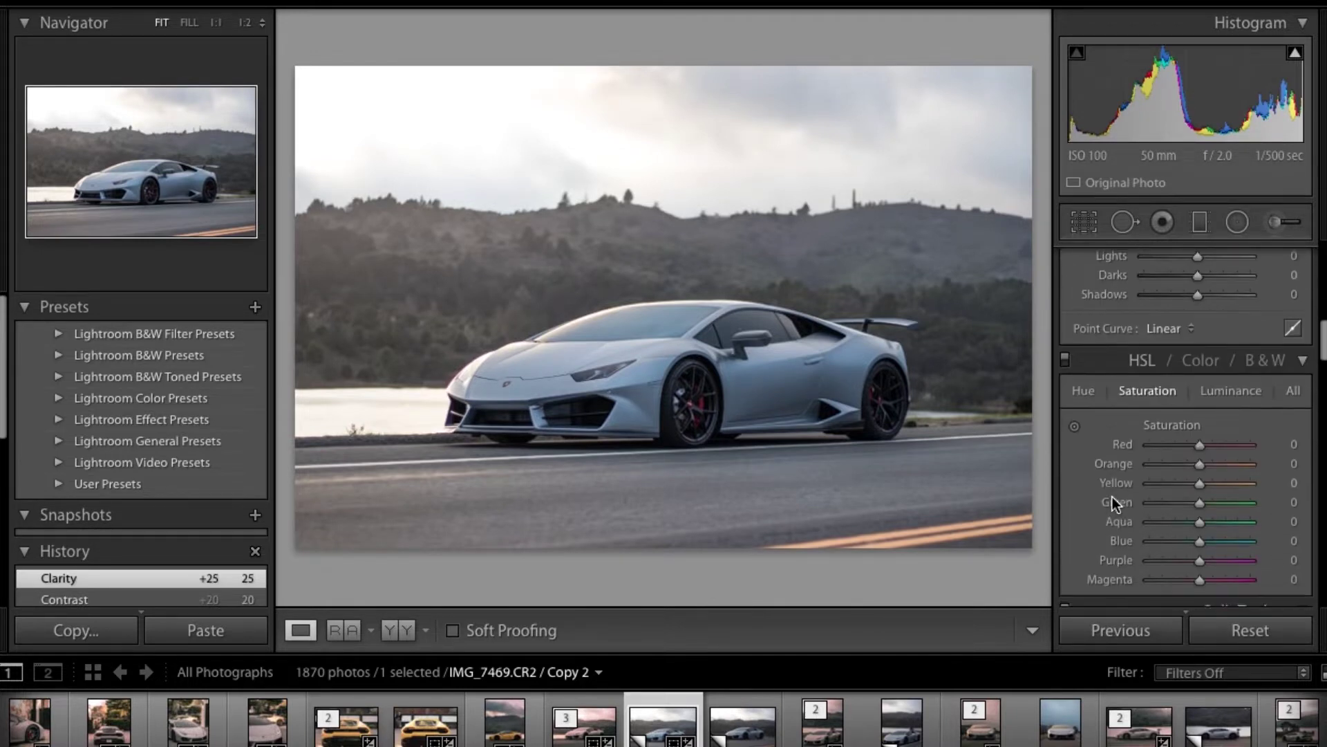
pyautogui.scroll(6, 1113, 496)
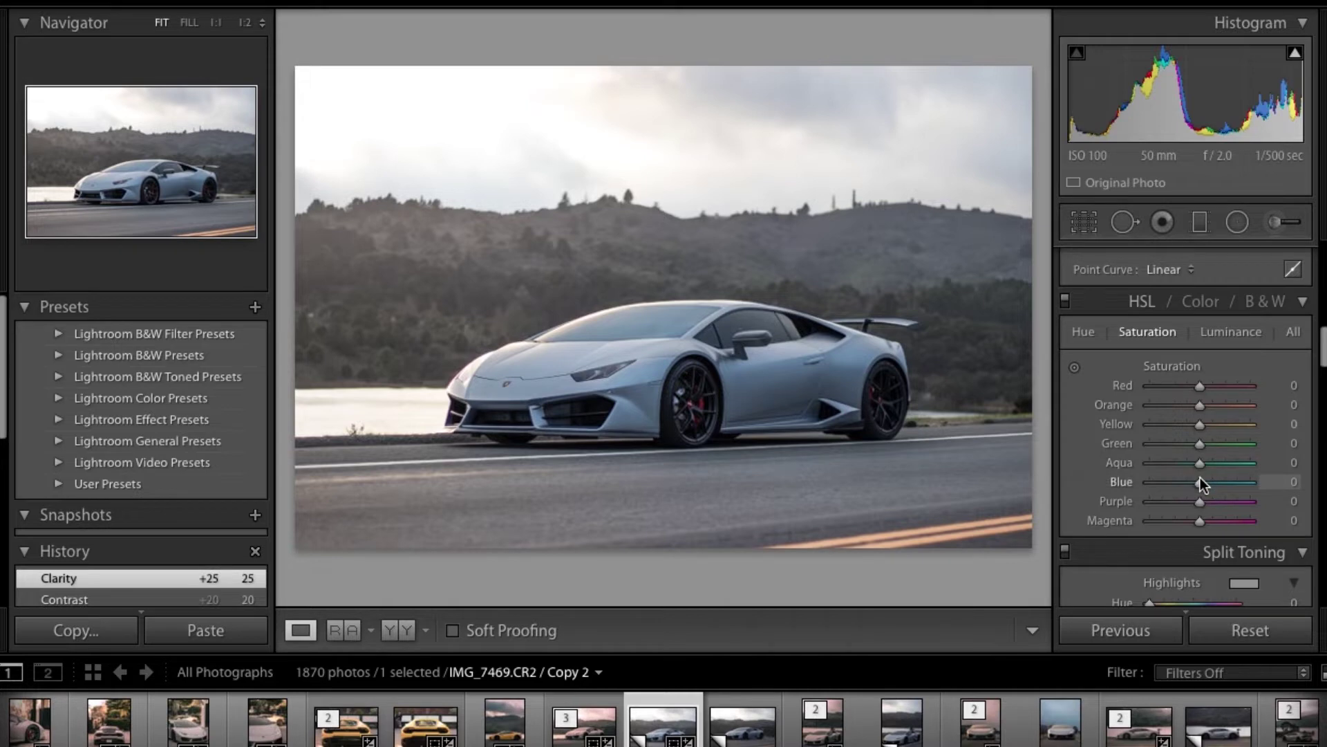
pyautogui.moveTo(1198, 481); pyautogui.dragTo(1096, 475)
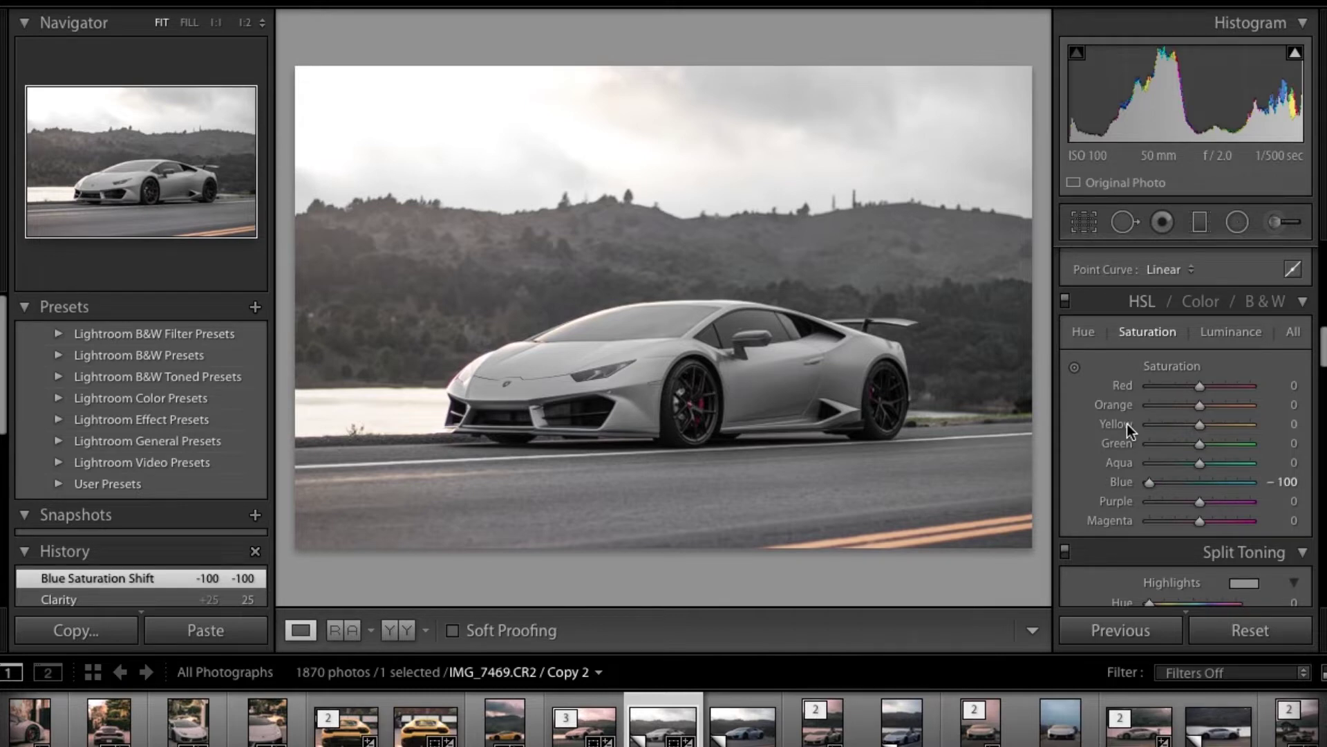
# Set a custom white balance by sampling the white road line in front of the car, and fit the whole photo in view again.
pyautogui.scroll(10, 1127, 425)
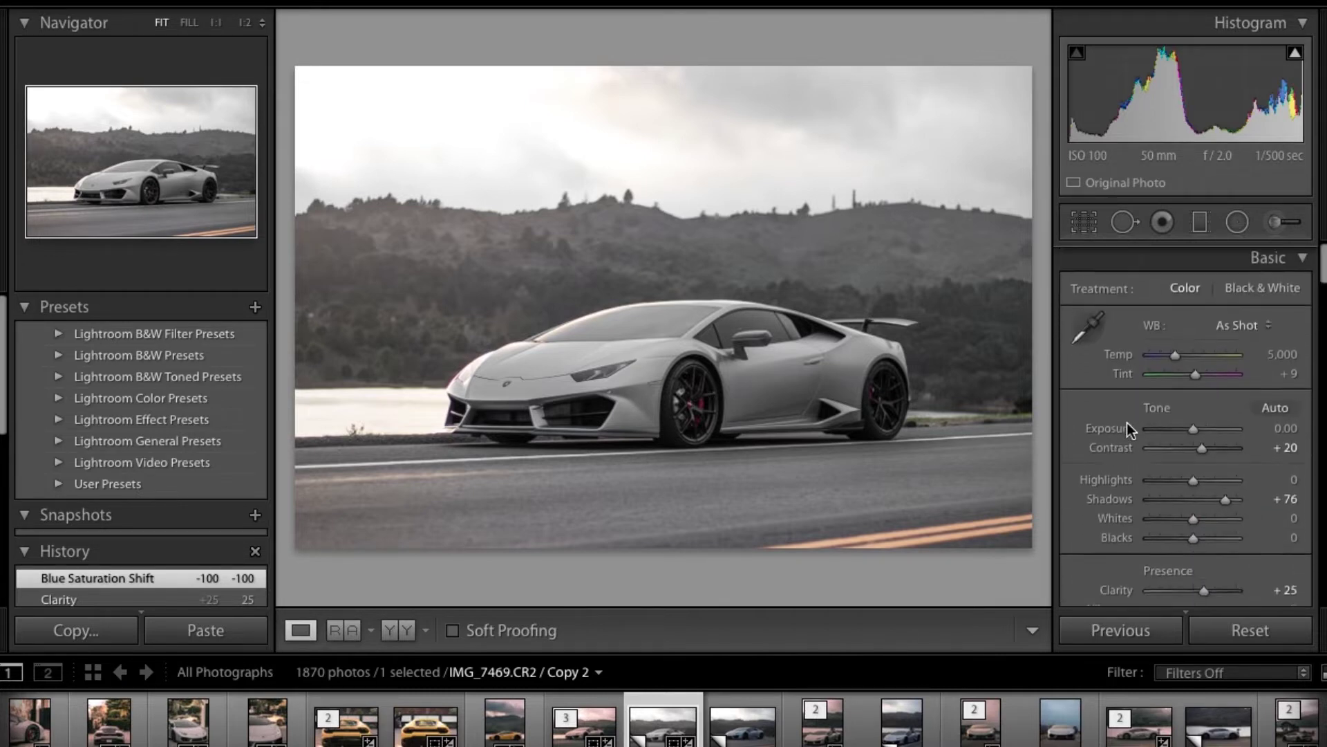
pyautogui.click(1093, 325)
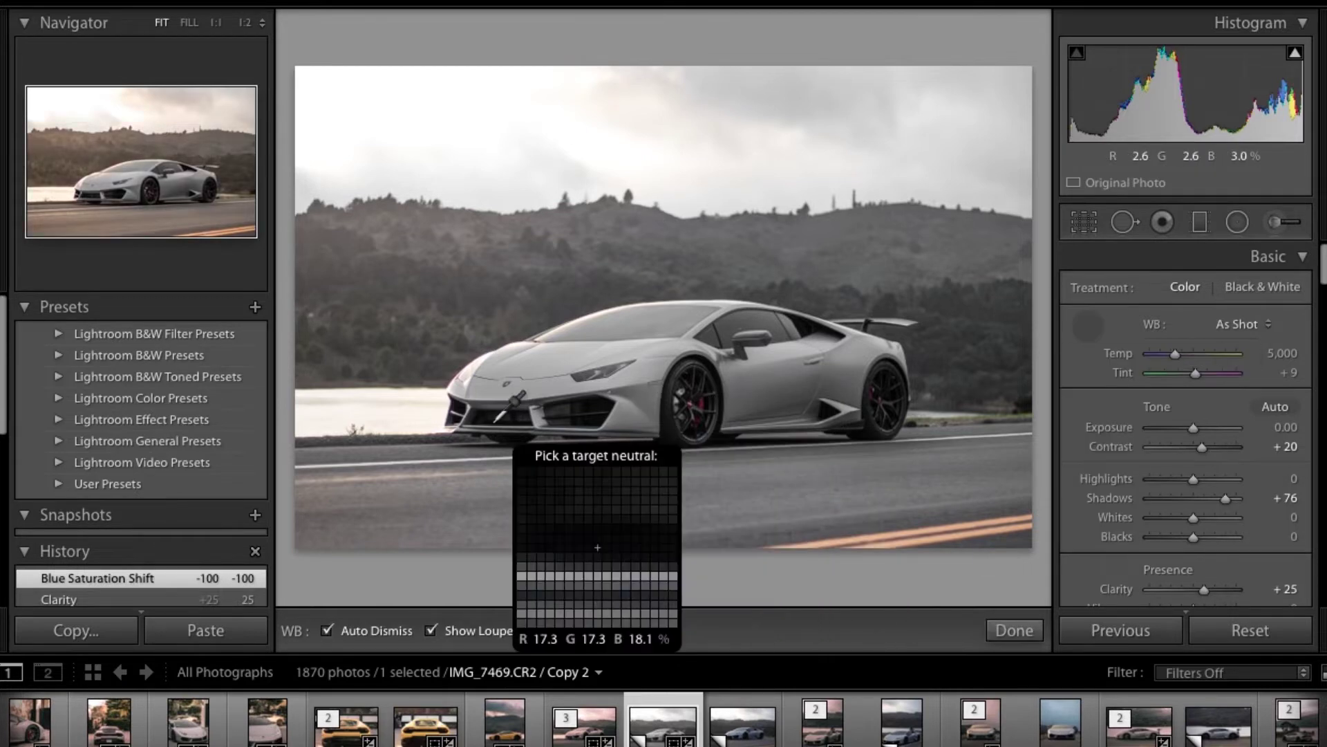
pyautogui.hotkey('ctrl', '=')
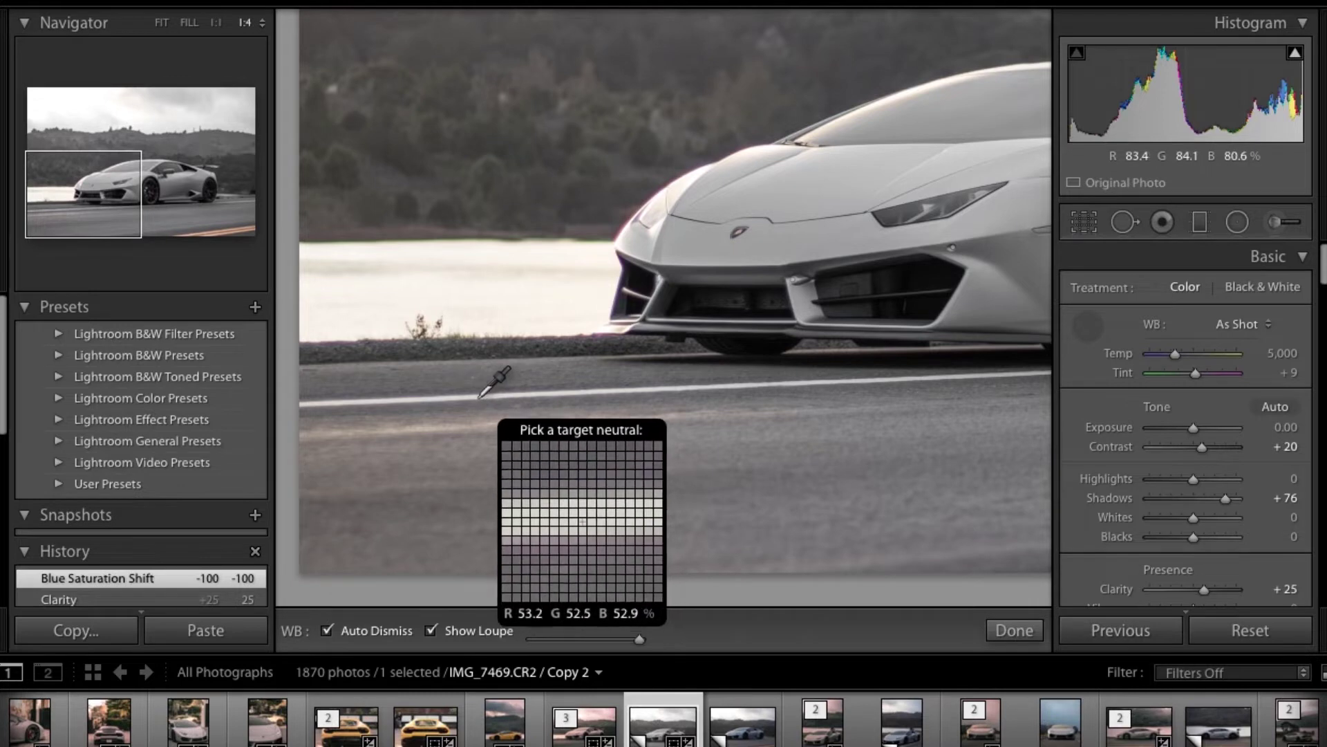
pyautogui.click(479, 397)
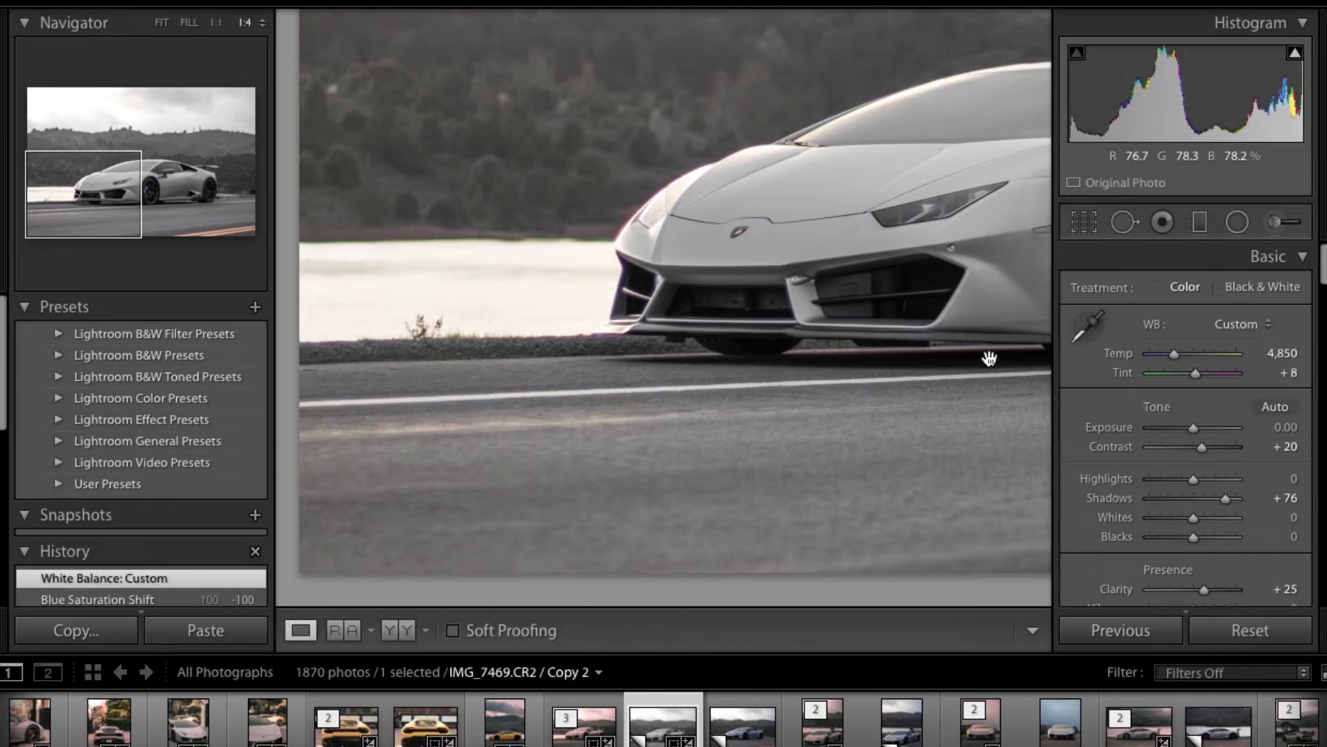
pyautogui.hotkey('ctrl', '-')
pyautogui.hotkey('ctrl', '-')
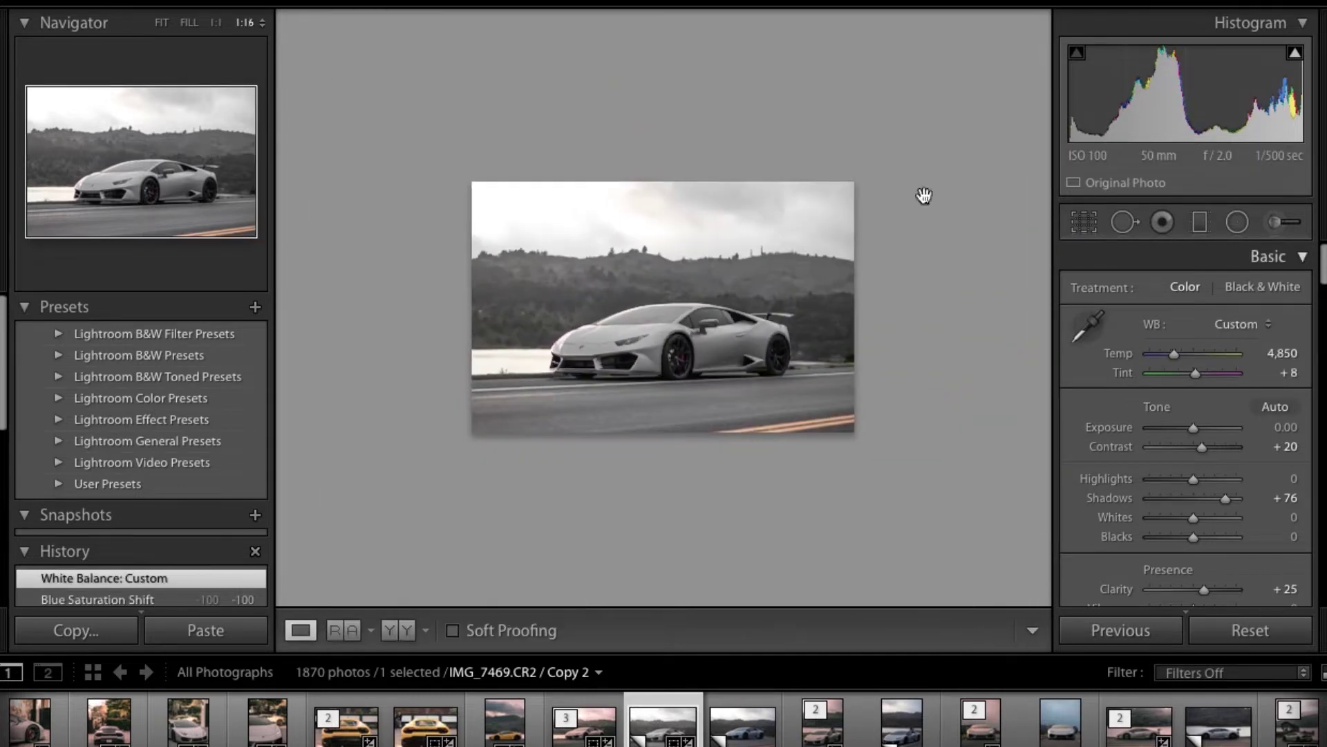
pyautogui.click(163, 24)
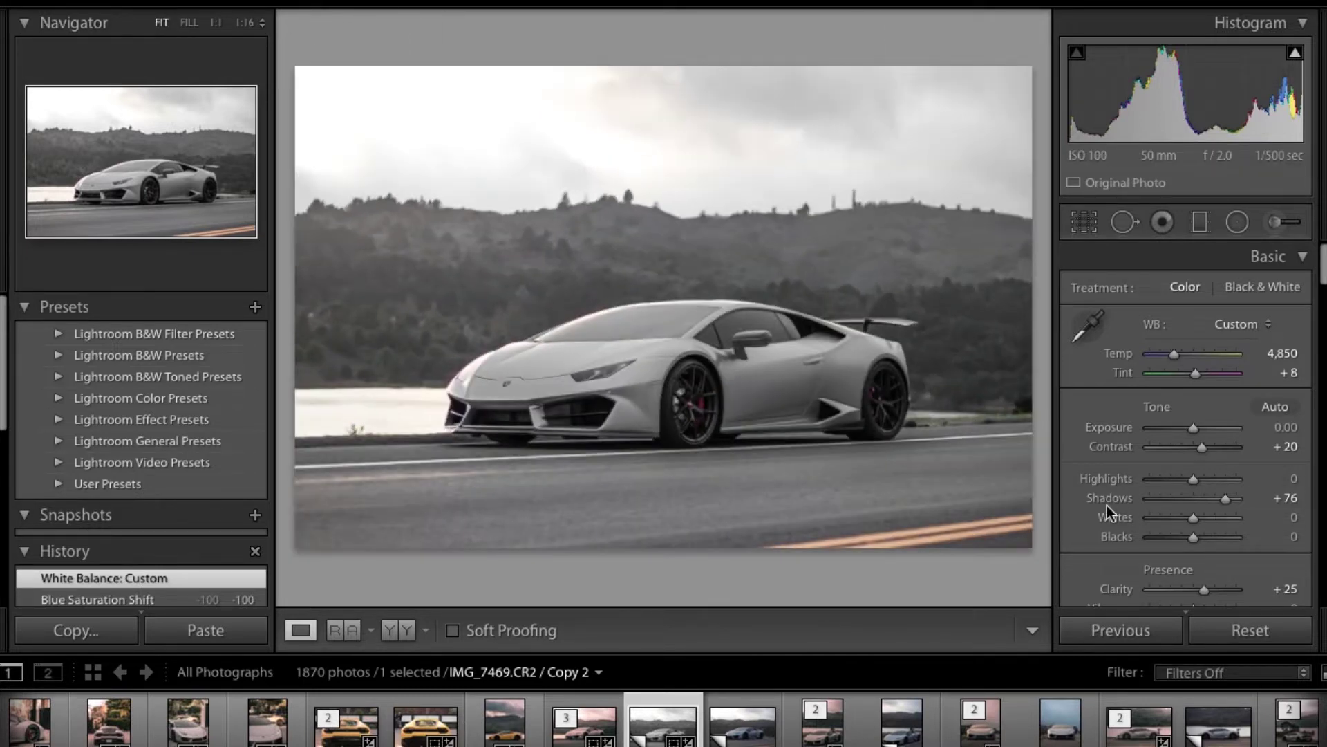
# Set the HSL saturation of Aqua, Purple and Magenta to -100, Green to -44, Red to -57 and Orange to -34.
pyautogui.scroll(-10, 1119, 505)
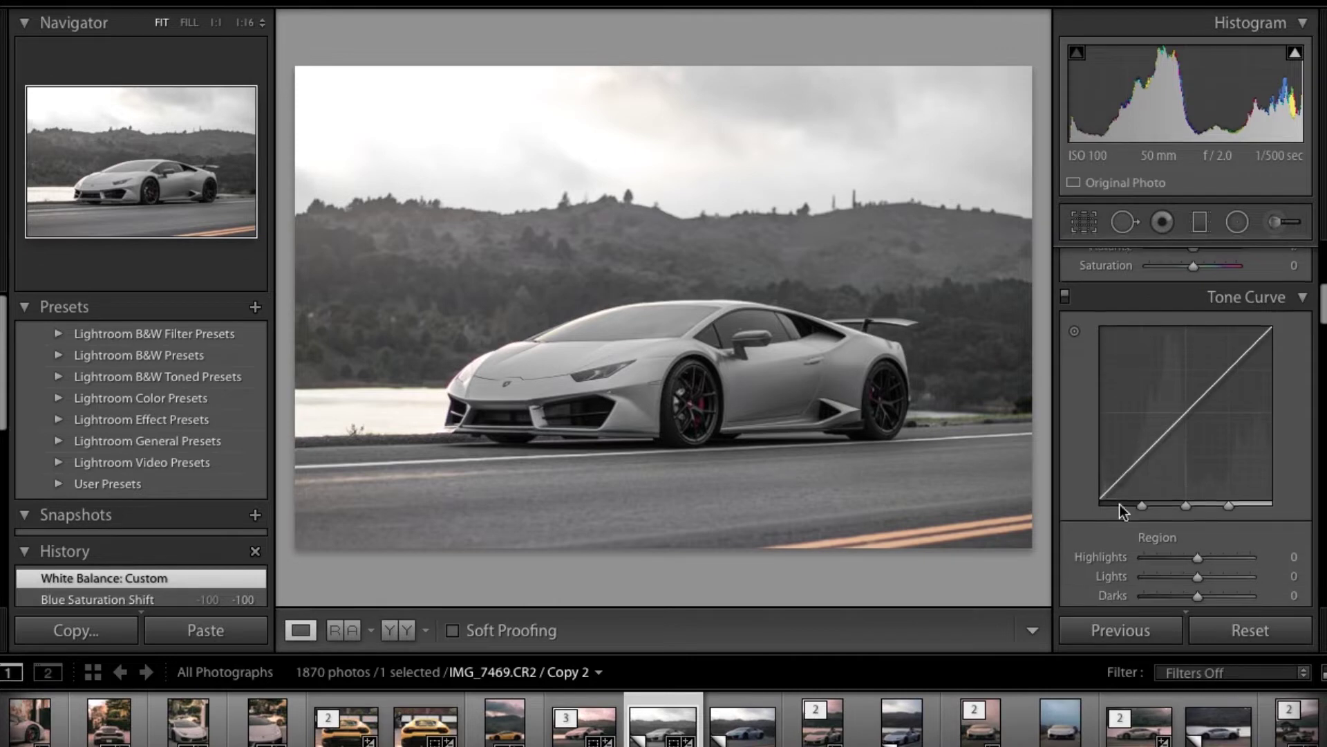
pyautogui.scroll(-5, 1120, 504)
pyautogui.scroll(8, 1118, 505)
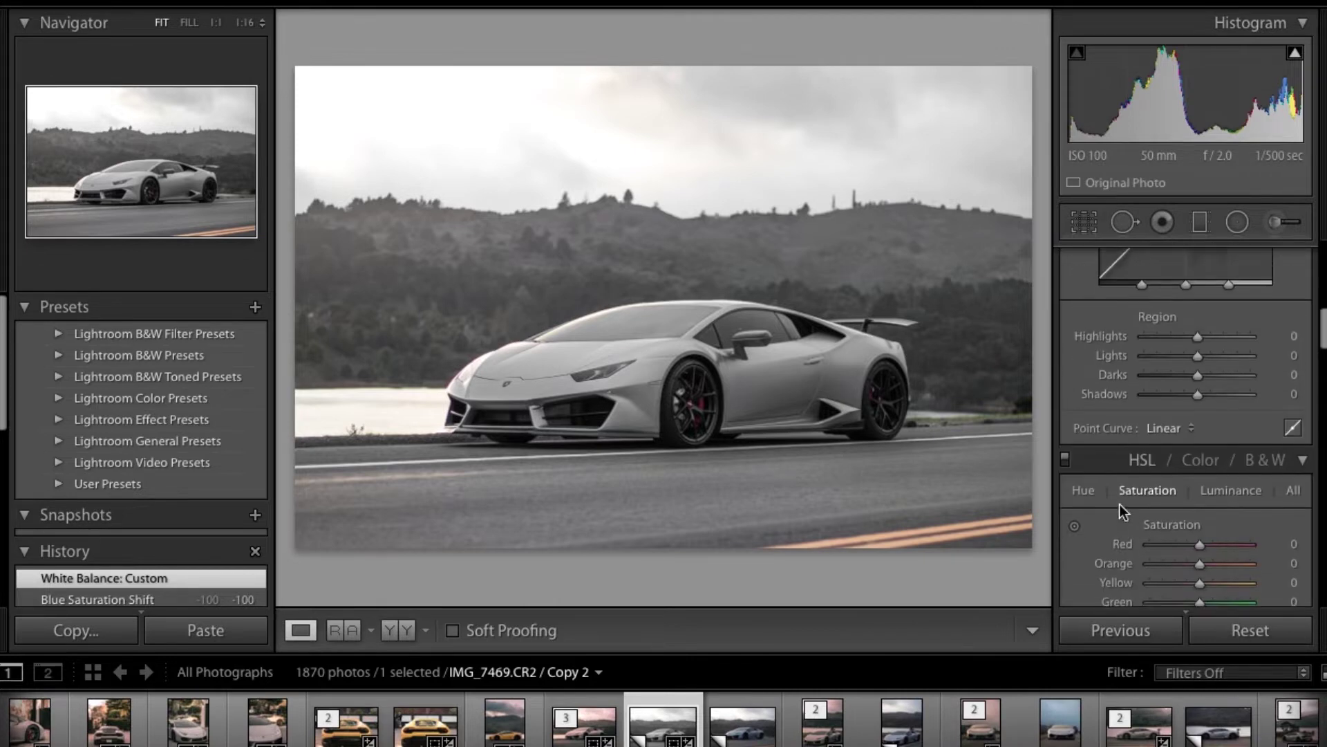
pyautogui.scroll(5, 1120, 505)
pyautogui.scroll(-15, 1101, 428)
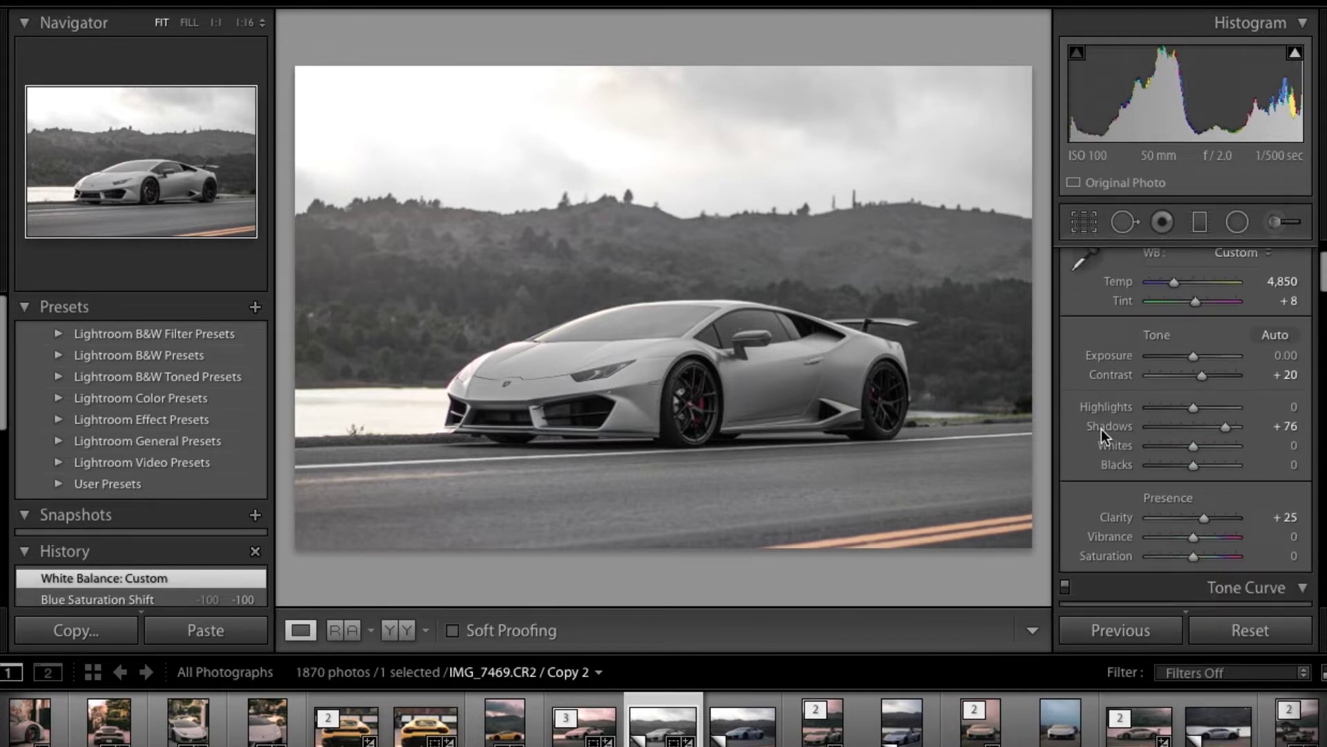
pyautogui.scroll(2, 1101, 429)
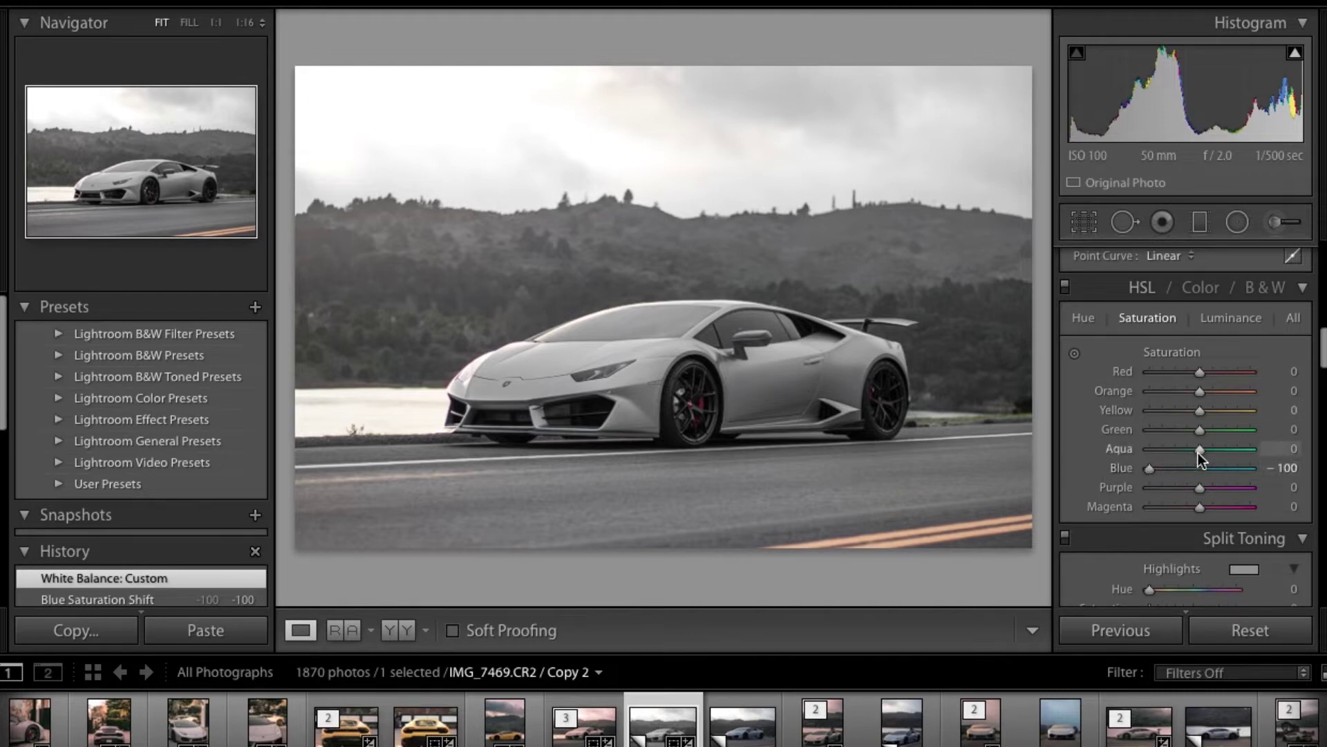
pyautogui.moveTo(1198, 451); pyautogui.dragTo(1136, 446)
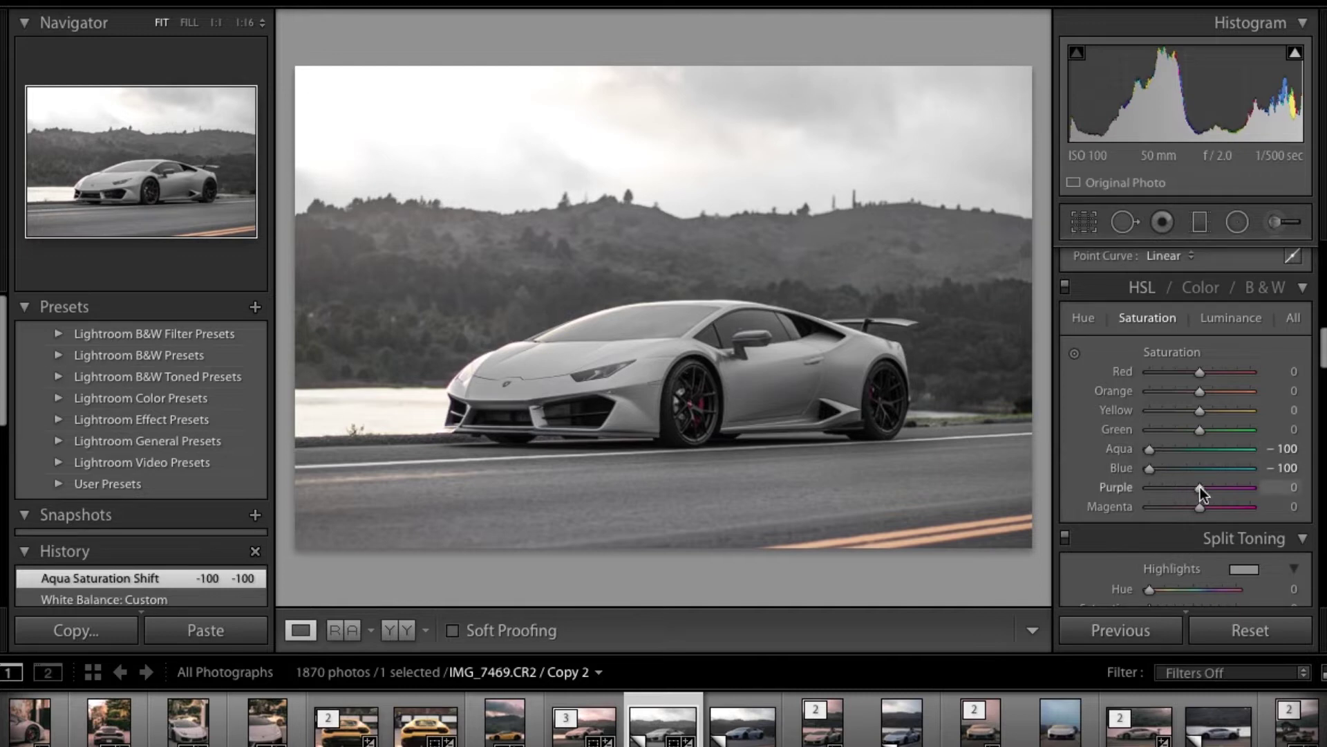
pyautogui.moveTo(1200, 487); pyautogui.dragTo(1107, 499)
pyautogui.moveTo(1199, 431); pyautogui.dragTo(1176, 431)
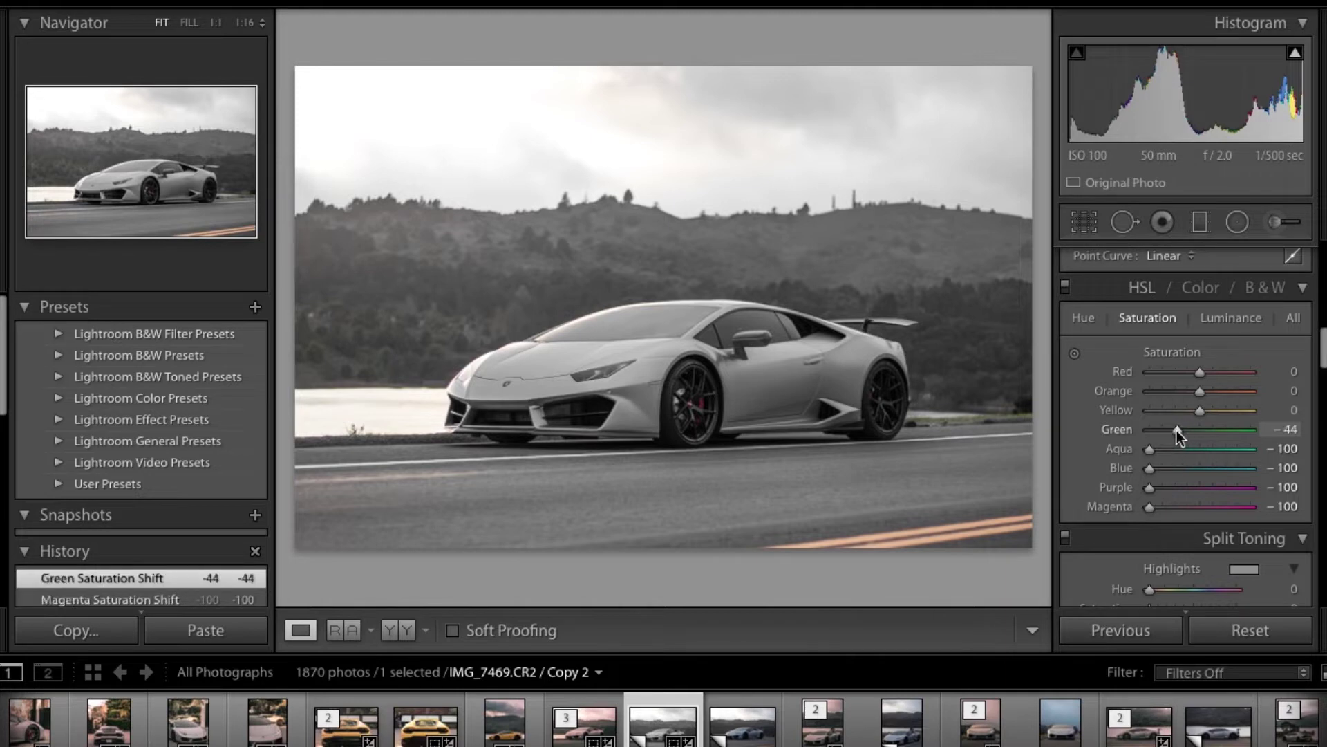
pyautogui.moveTo(1199, 371); pyautogui.dragTo(1181, 393)
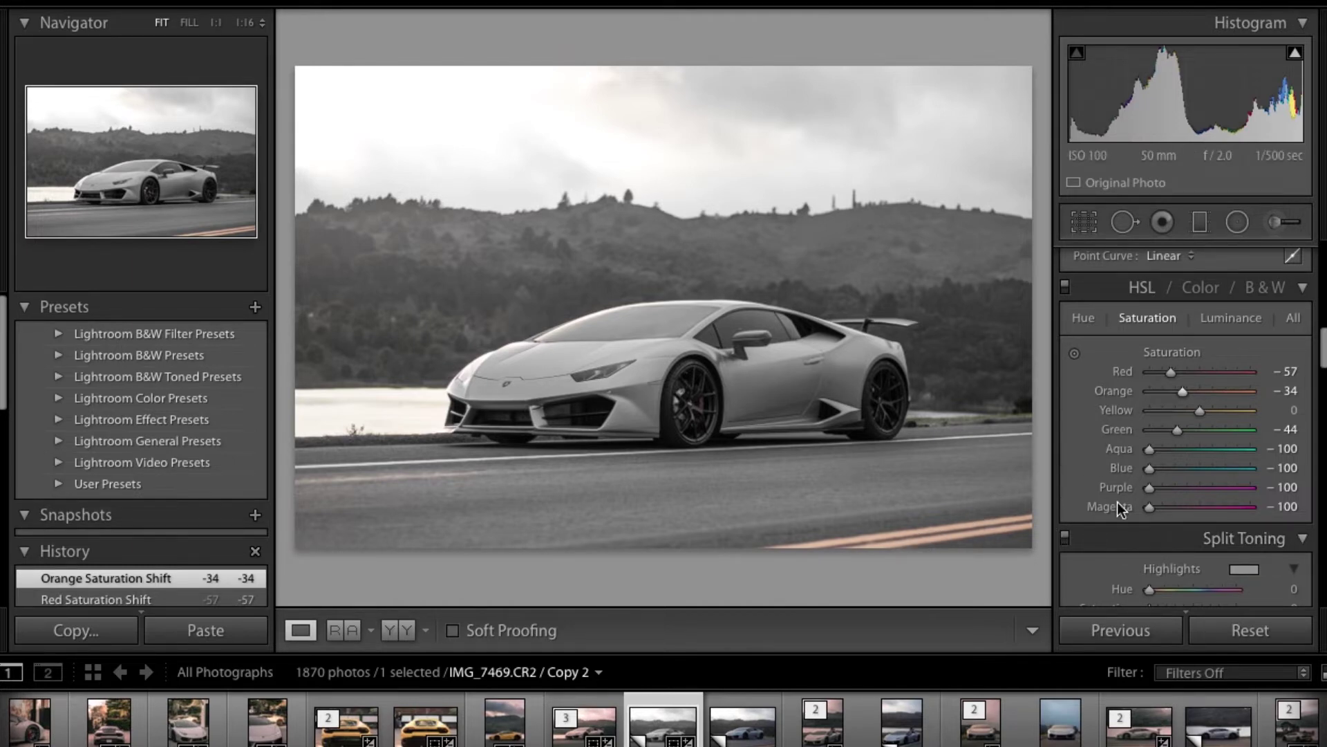
# Raise both Split Toning saturations to 100 and choose Hue 31 for the highlights and Hue 191 for the shadows.
pyautogui.scroll(-1, 1117, 502)
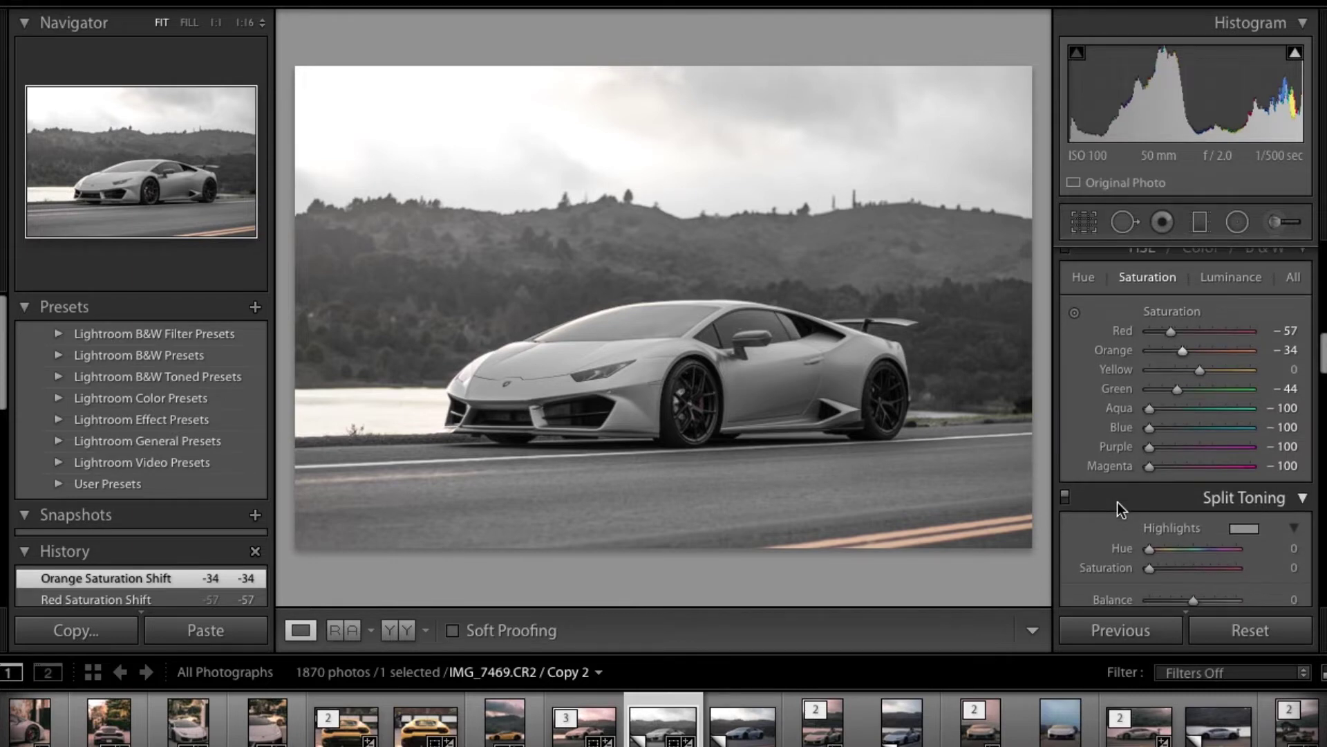
pyautogui.scroll(-3, 1117, 503)
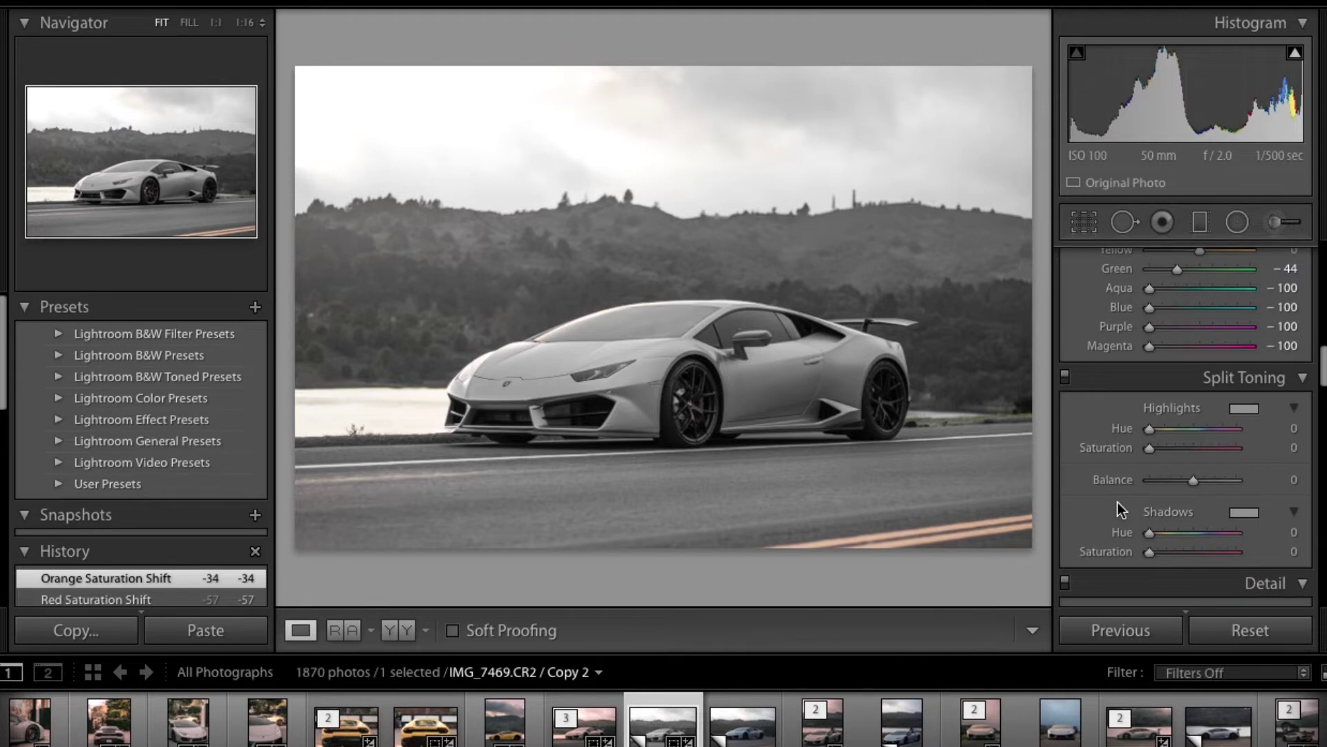
pyautogui.scroll(-1, 1117, 509)
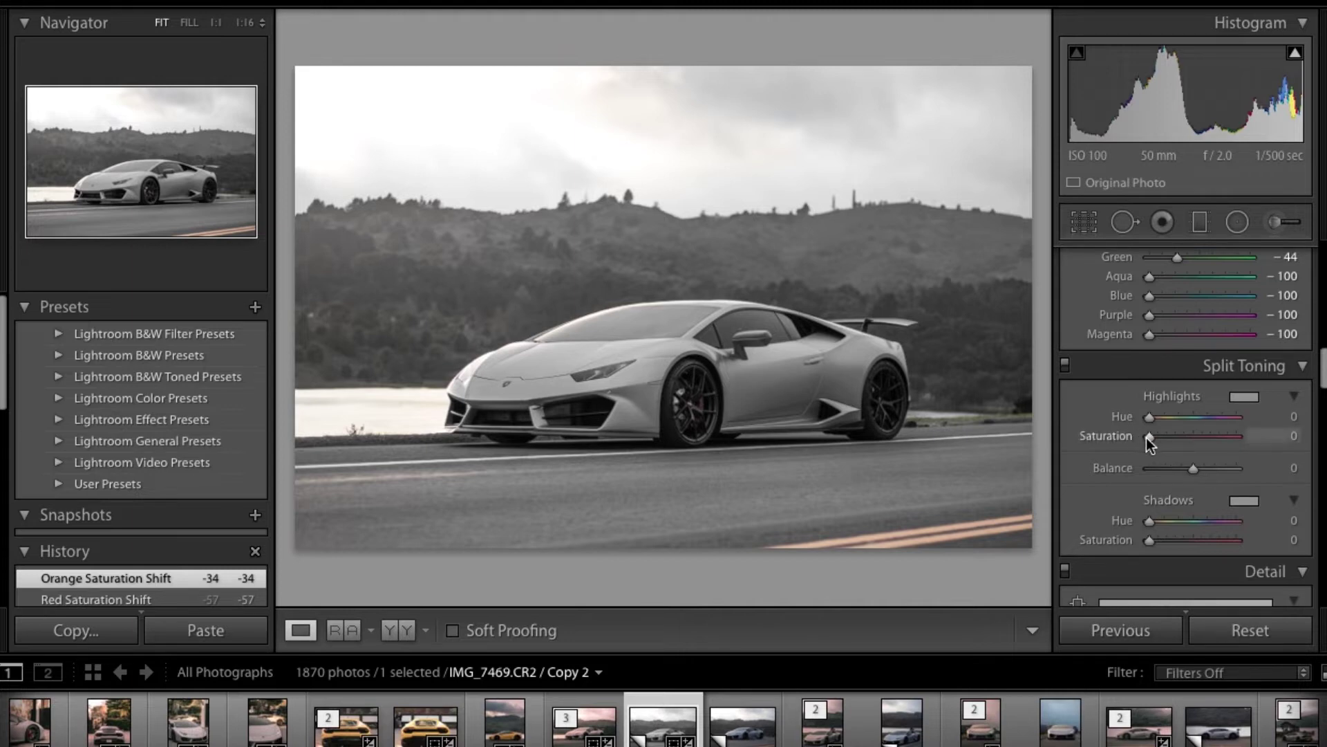
pyautogui.moveTo(1152, 435); pyautogui.dragTo(1236, 436)
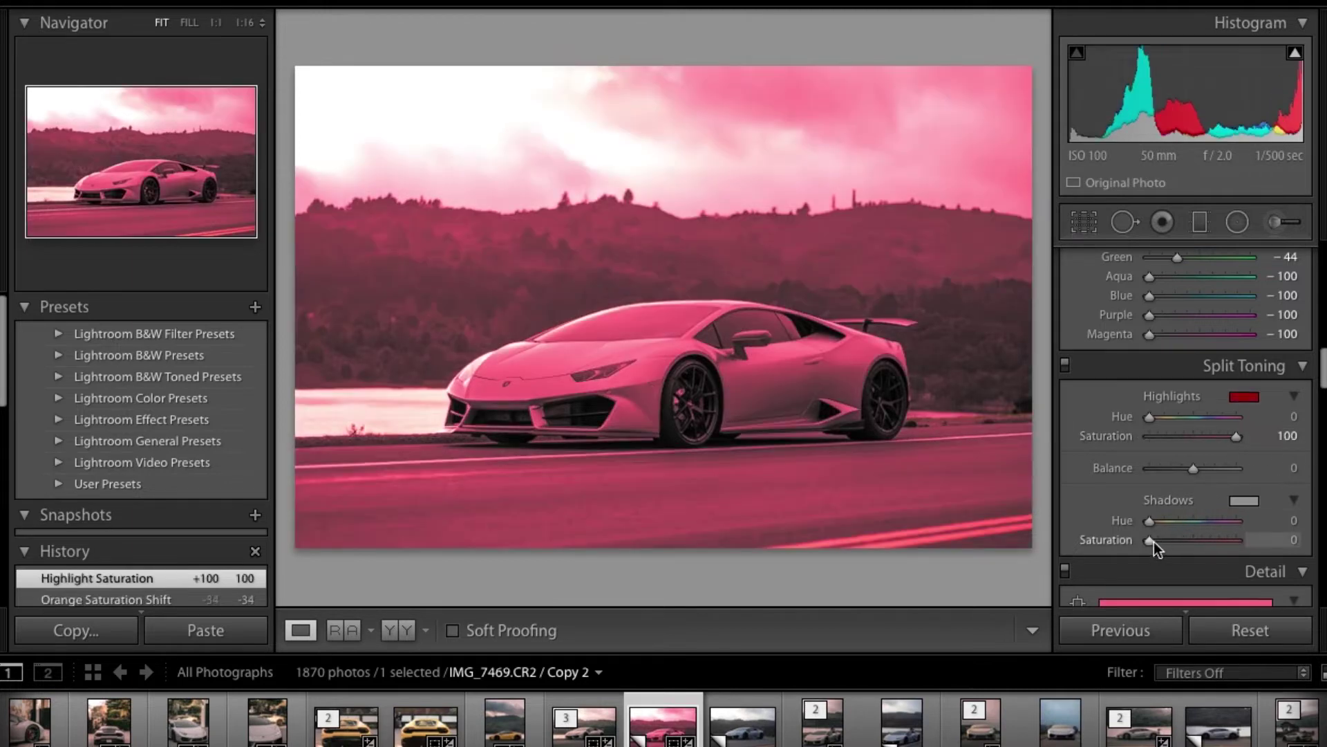
pyautogui.moveTo(1154, 542); pyautogui.dragTo(1236, 540)
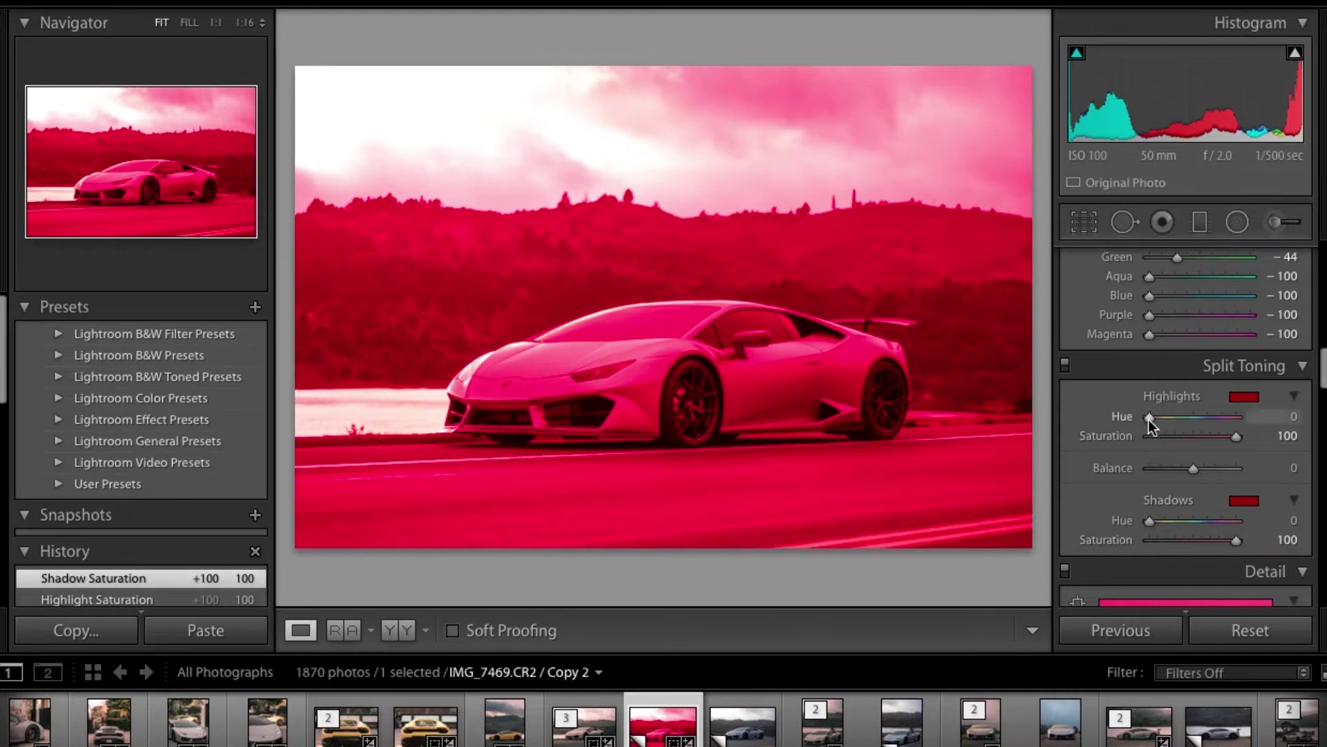
pyautogui.moveTo(1151, 419); pyautogui.dragTo(1156, 417)
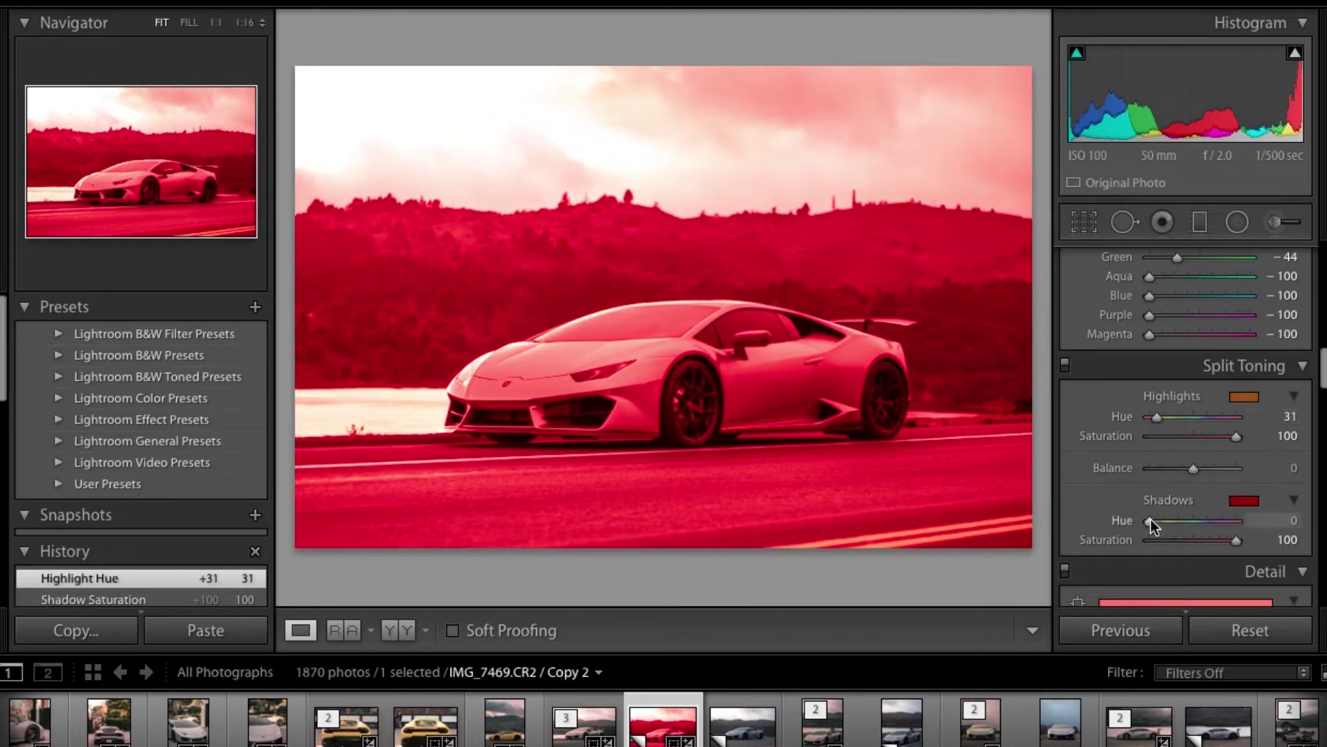
pyautogui.moveTo(1148, 521); pyautogui.dragTo(1197, 524)
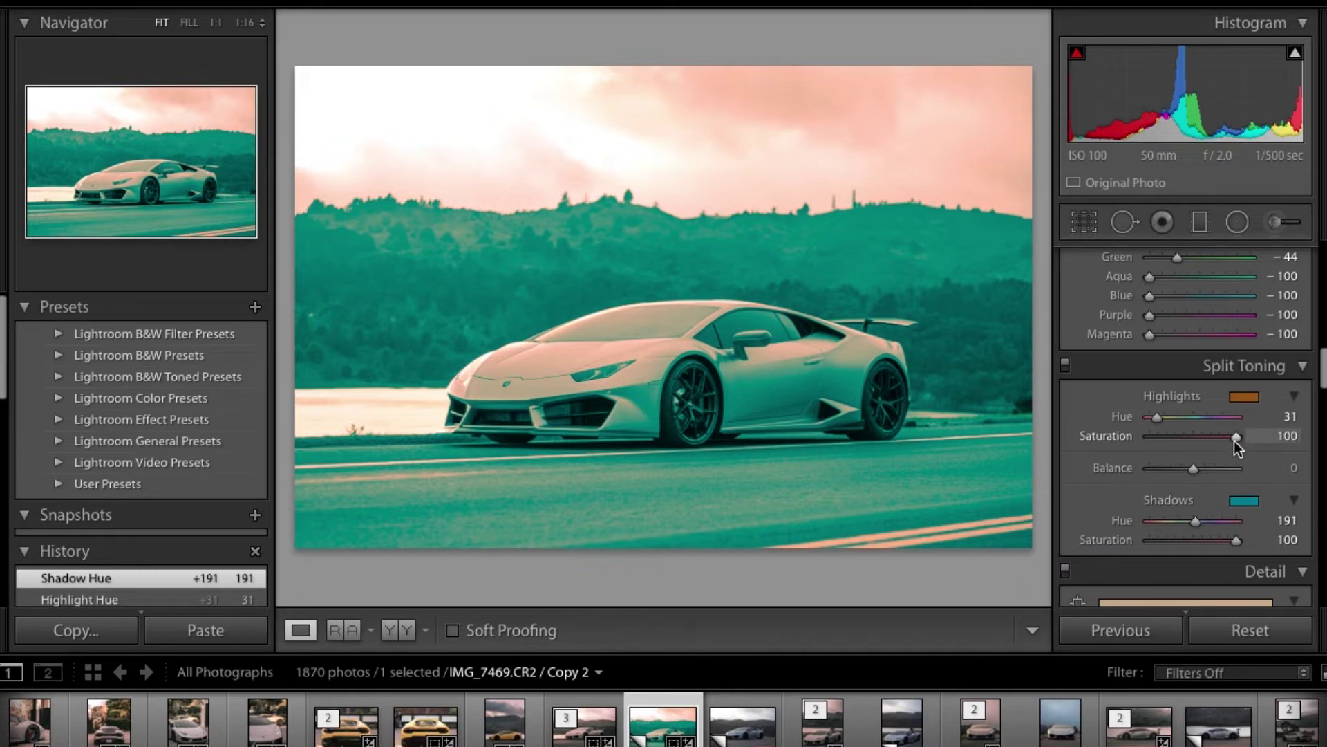
# Reset both Split Toning saturations to 0 and bring them back up to 10 for the shadows and 37 for the highlights.
pyautogui.moveTo(1235, 441); pyautogui.dragTo(1086, 440)
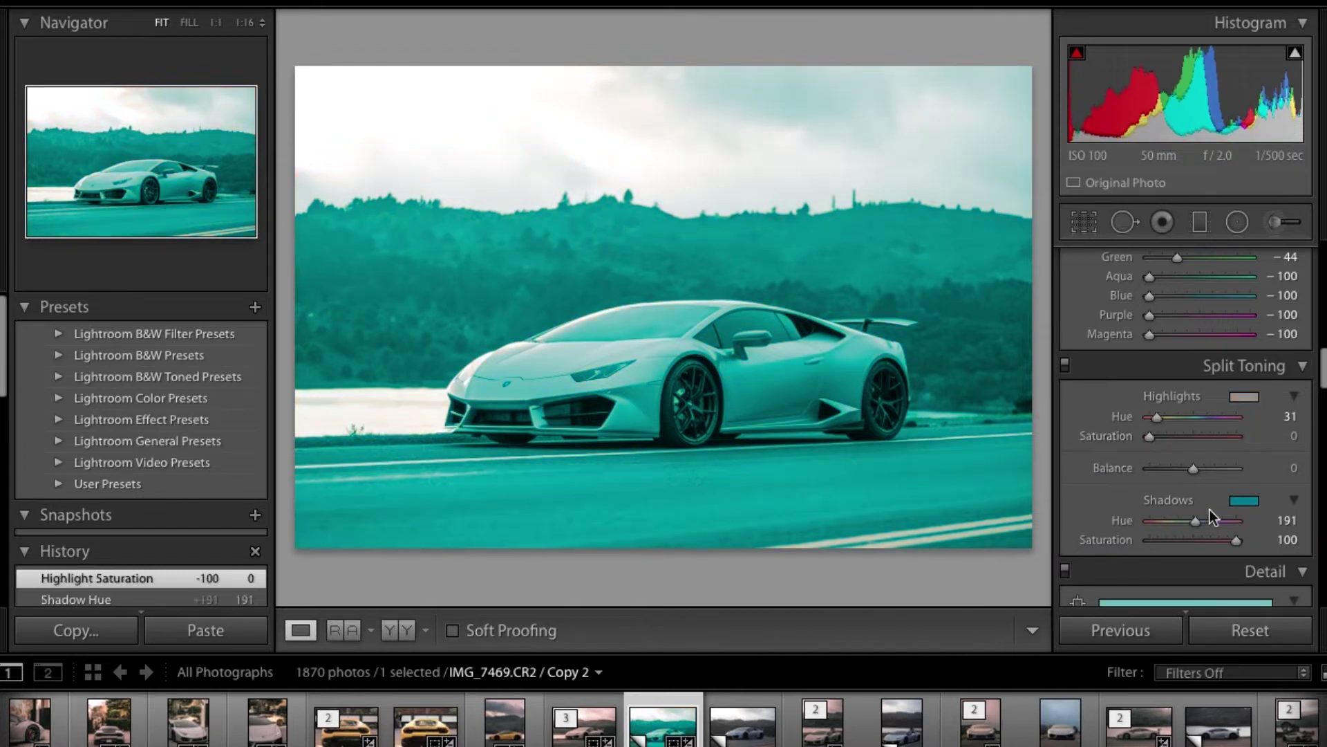
pyautogui.moveTo(1232, 542); pyautogui.dragTo(1099, 538)
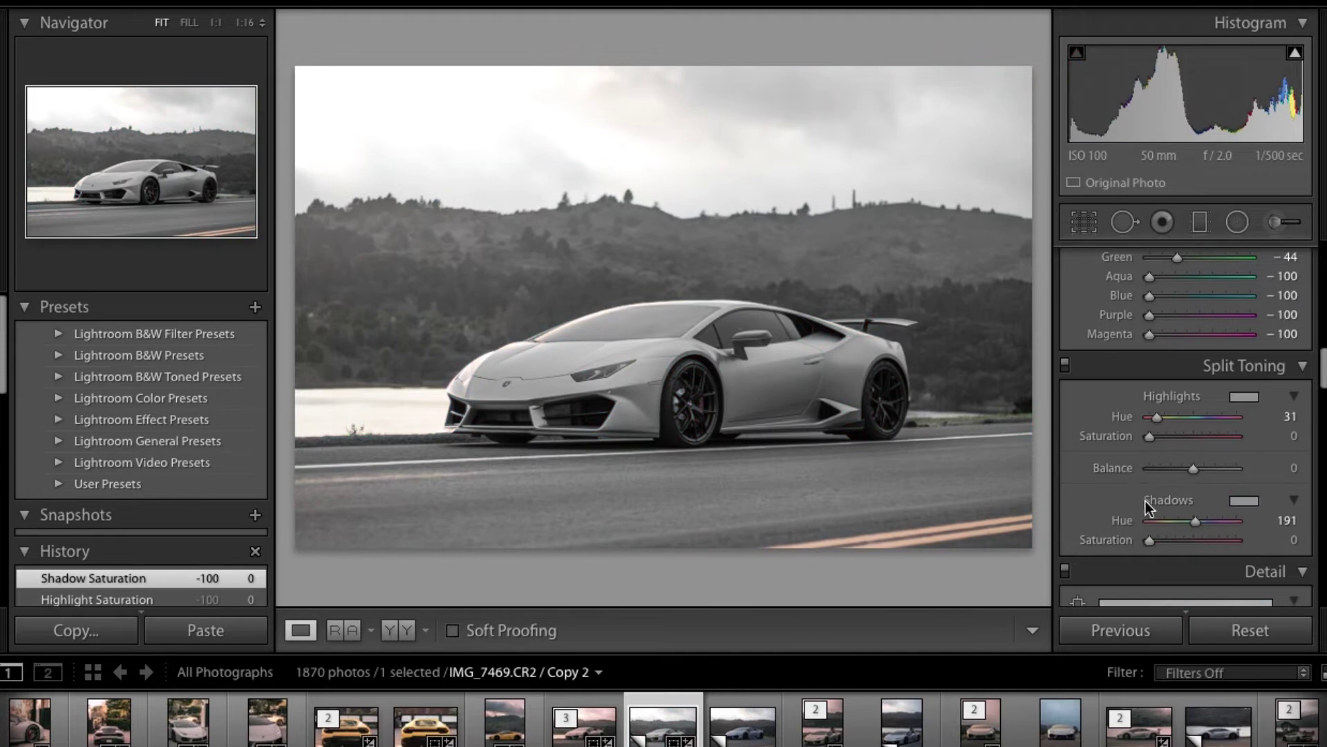
pyautogui.click(1151, 543)
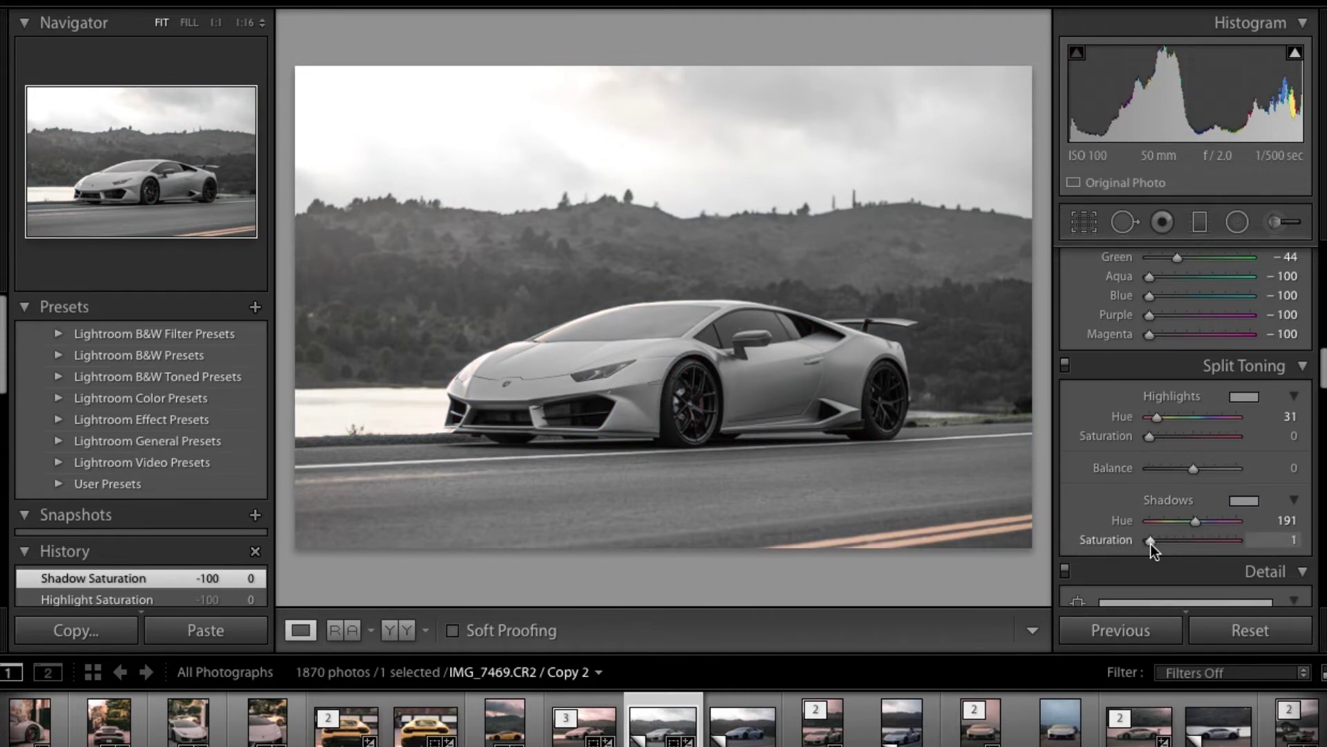
pyautogui.moveTo(1153, 544); pyautogui.dragTo(1158, 541)
pyautogui.moveTo(1150, 435); pyautogui.dragTo(1180, 435)
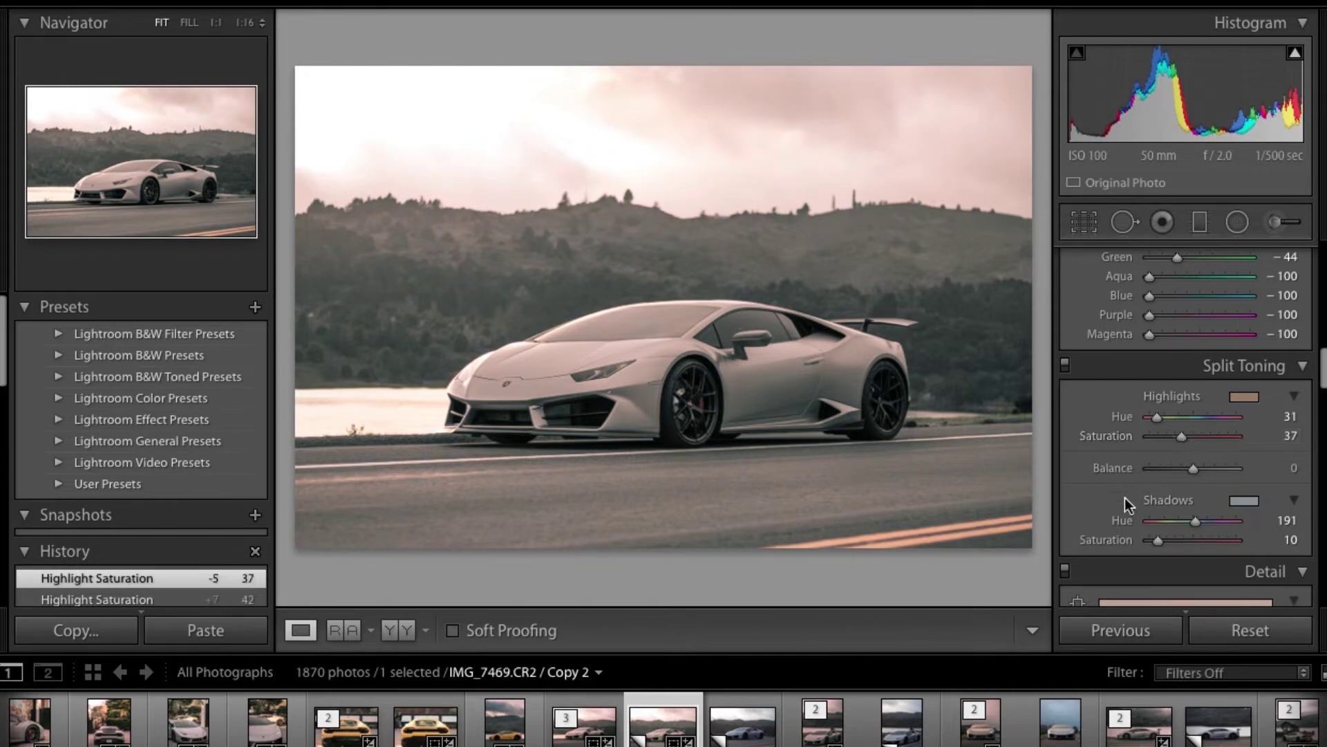
# Aim the Detail preview at the front of the car and set the Sharpening Amount to 45.
pyautogui.scroll(-10, 1101, 540)
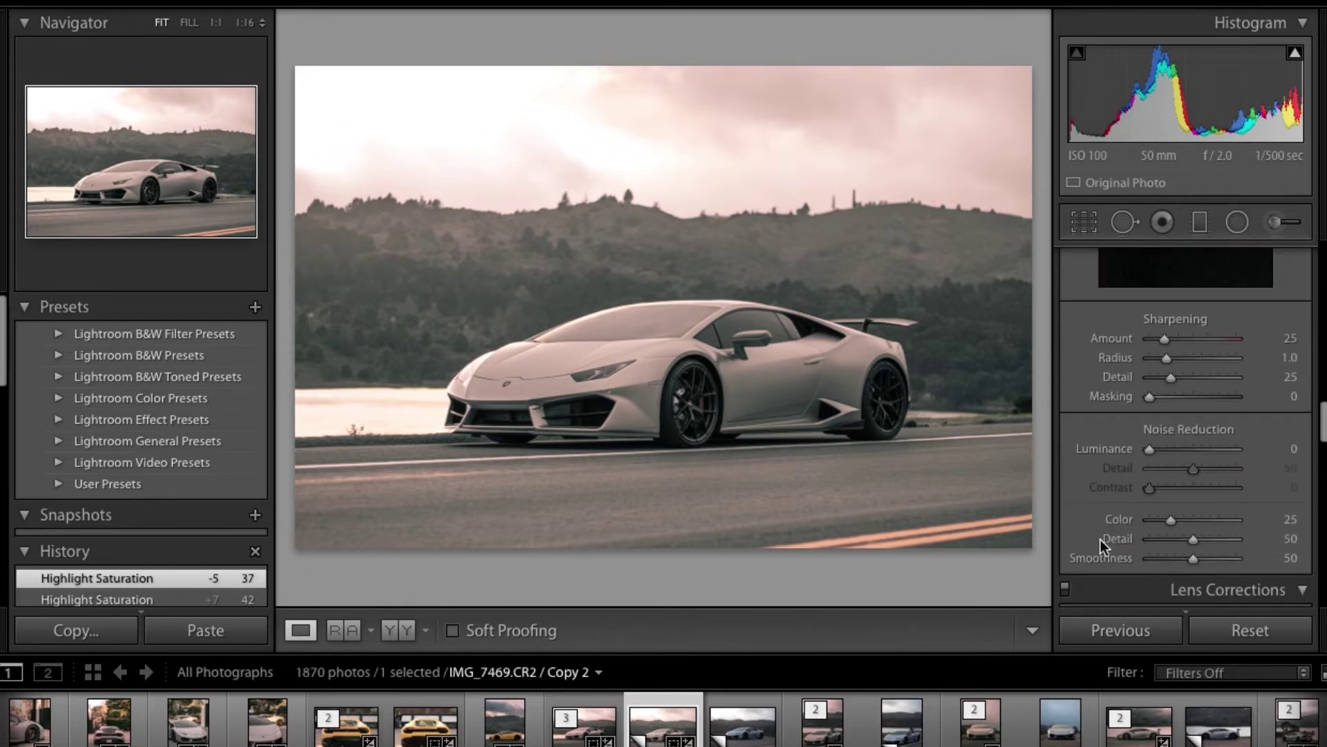
pyautogui.scroll(5, 1100, 539)
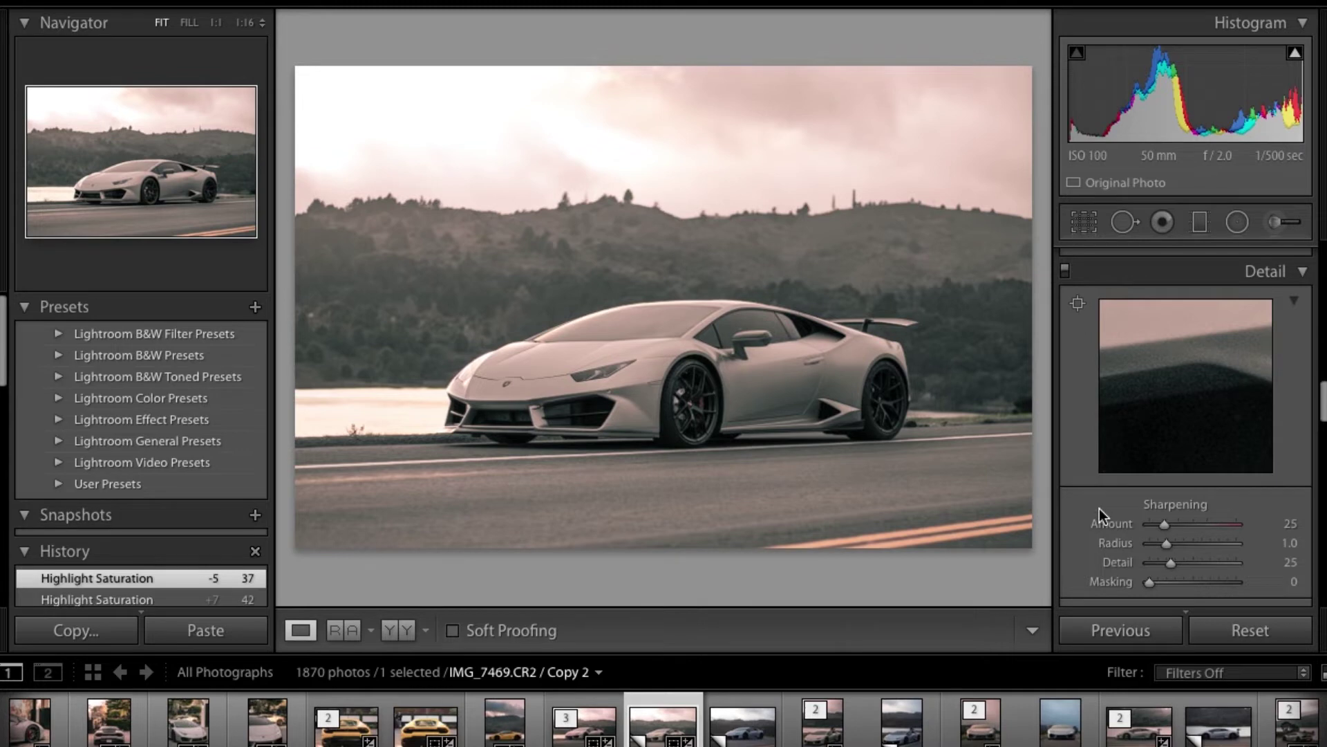
pyautogui.scroll(-1, 1100, 515)
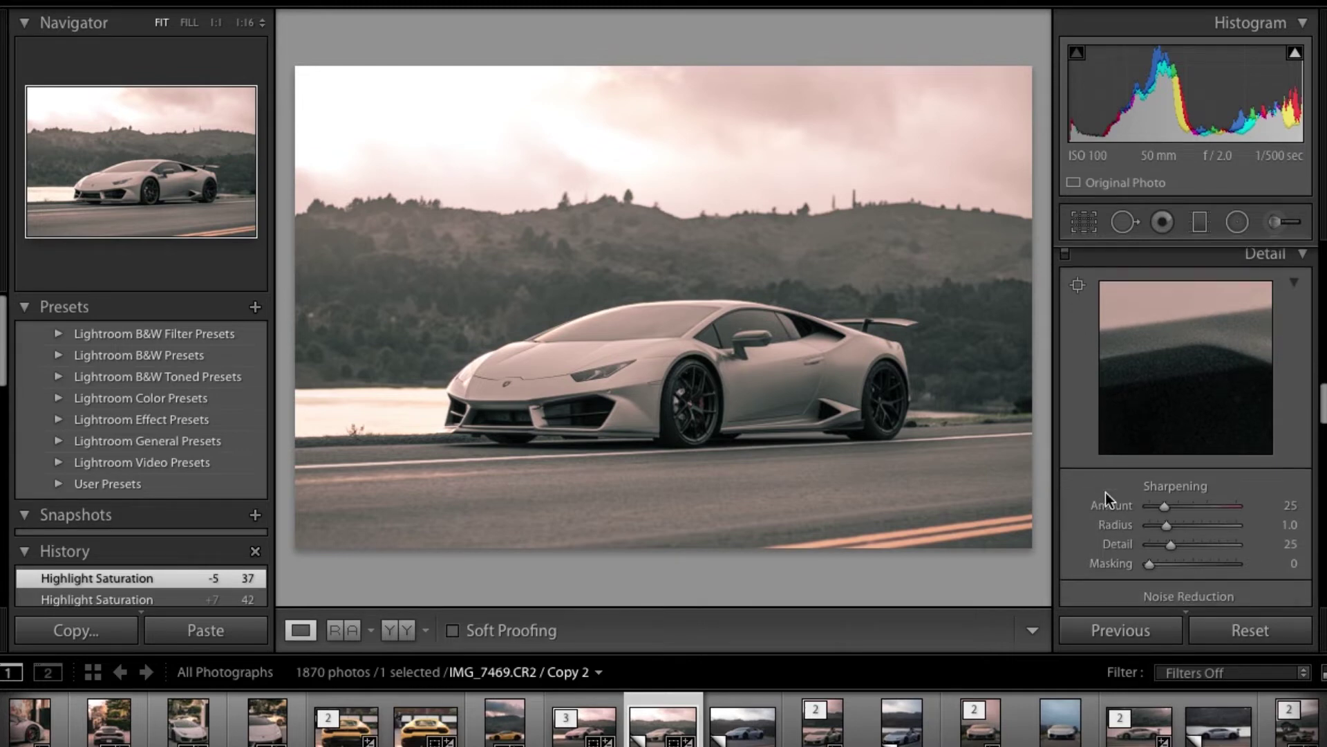
pyautogui.click(1078, 285)
pyautogui.click(614, 393)
pyautogui.moveTo(1161, 506); pyautogui.dragTo(1172, 505)
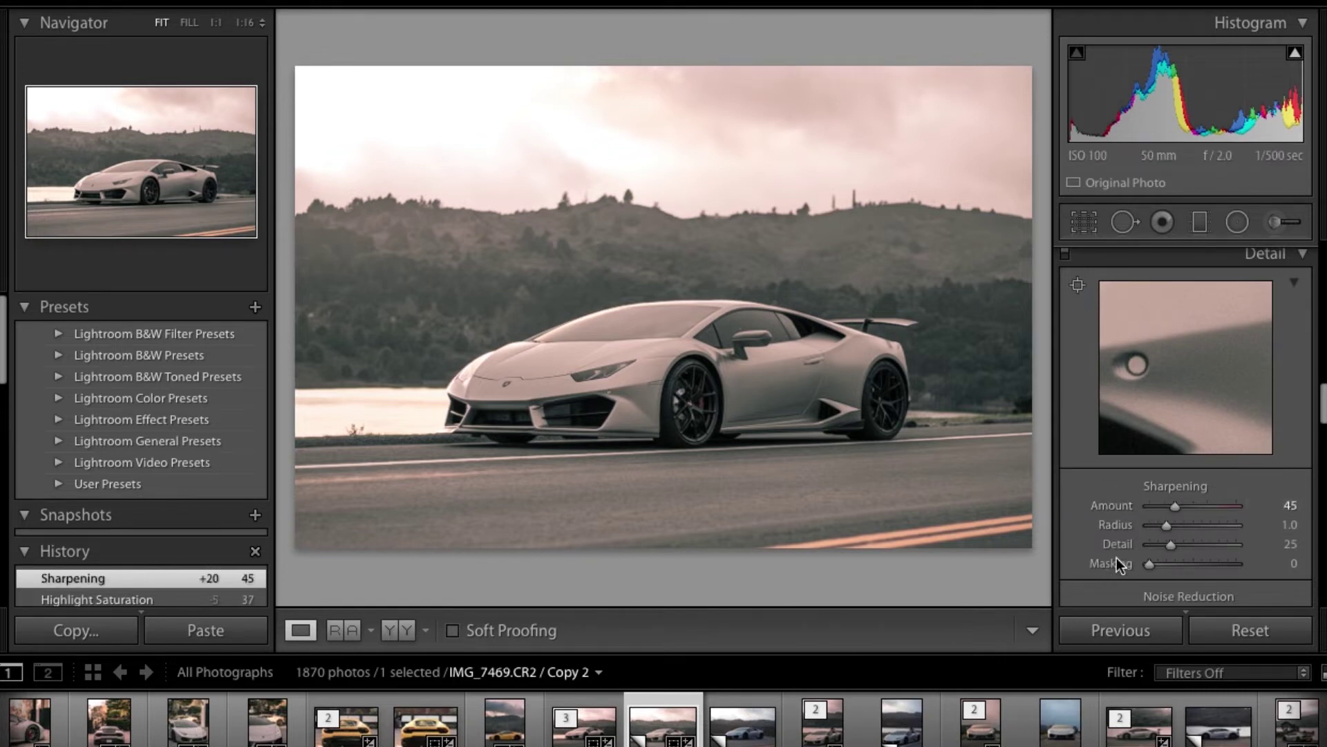
# Review the Noise Reduction, Lens Corrections, Transform, Effects and Camera Calibration settings, and return to the Basic adjustments.
pyautogui.scroll(-5, 1117, 557)
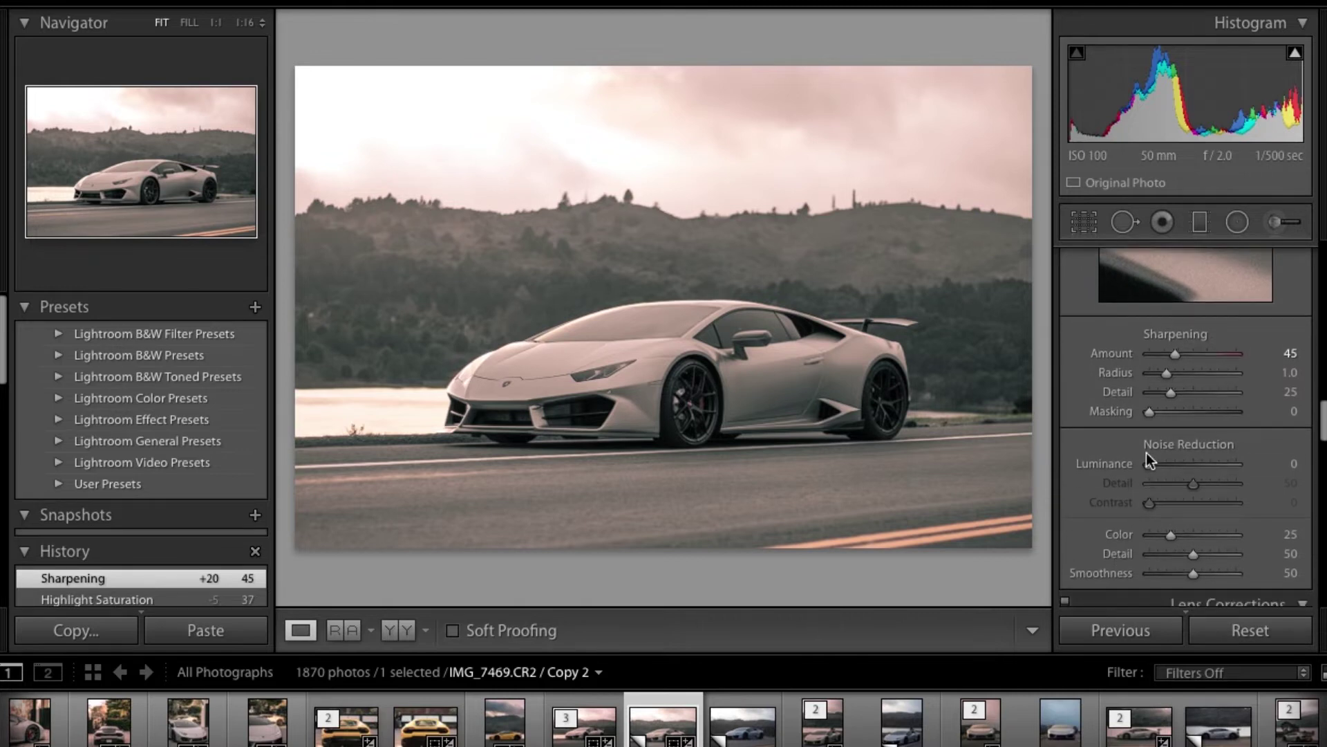
pyautogui.scroll(-10, 1115, 493)
pyautogui.scroll(1, 1115, 493)
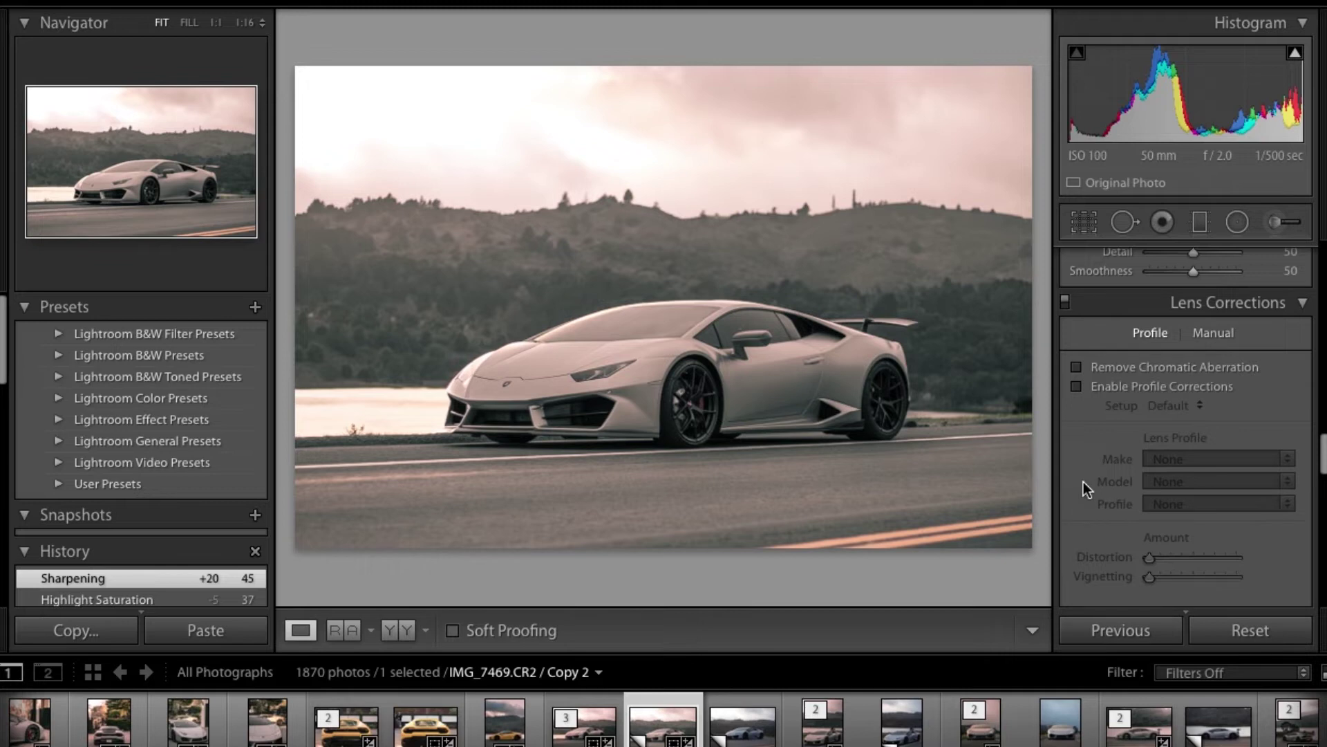
pyautogui.scroll(-10, 1084, 481)
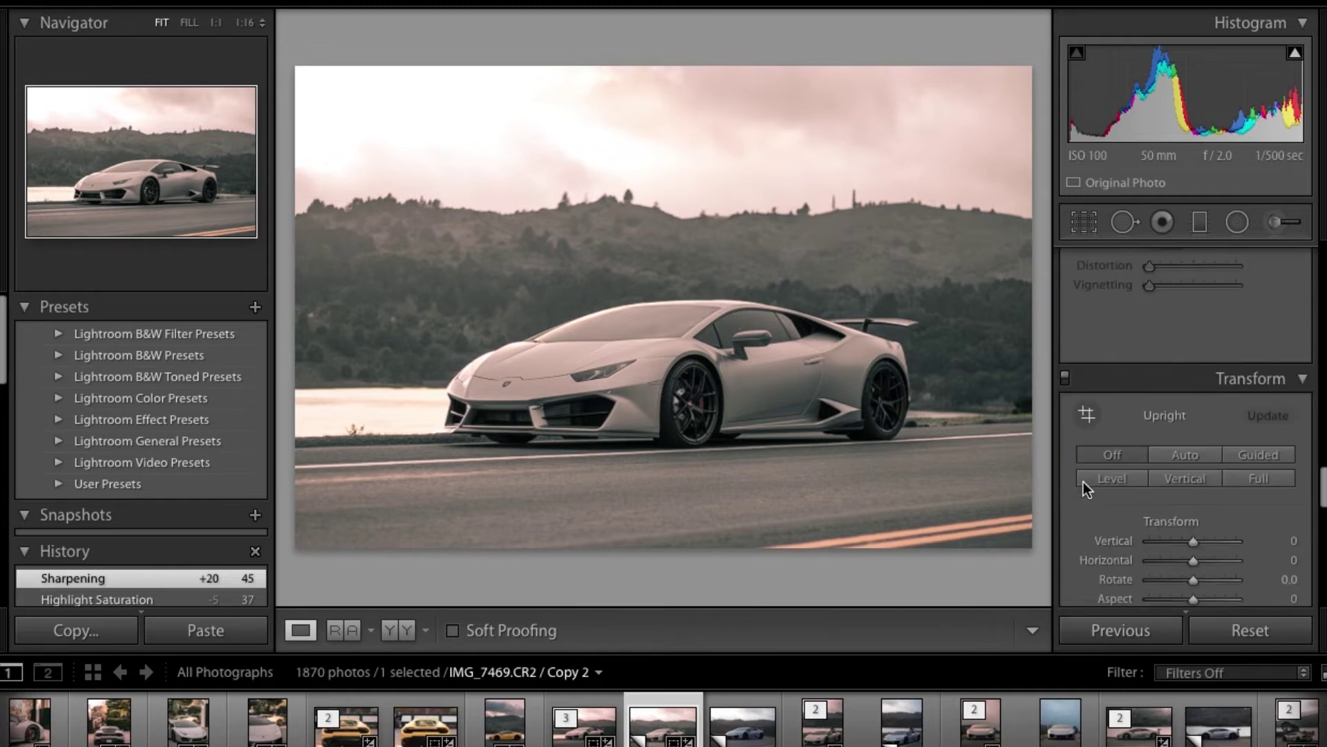
pyautogui.scroll(-8, 1084, 482)
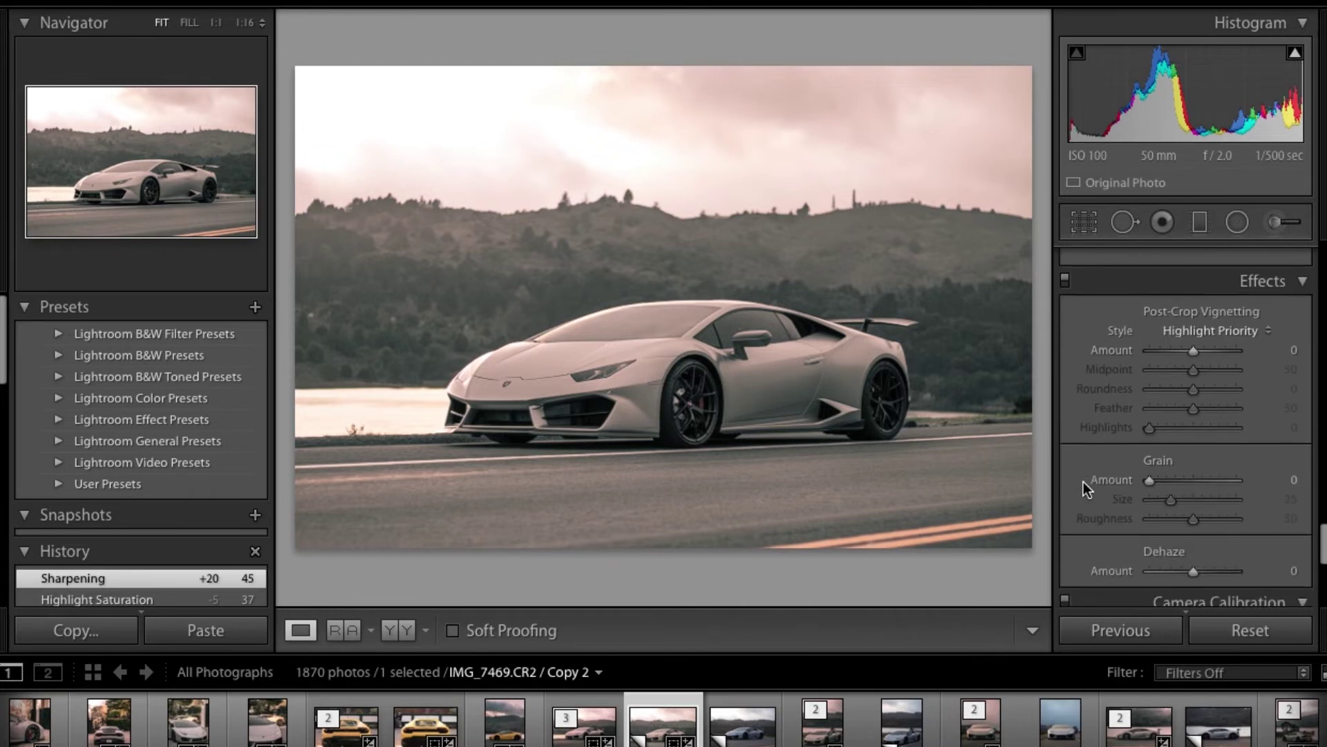
pyautogui.scroll(1, 1084, 482)
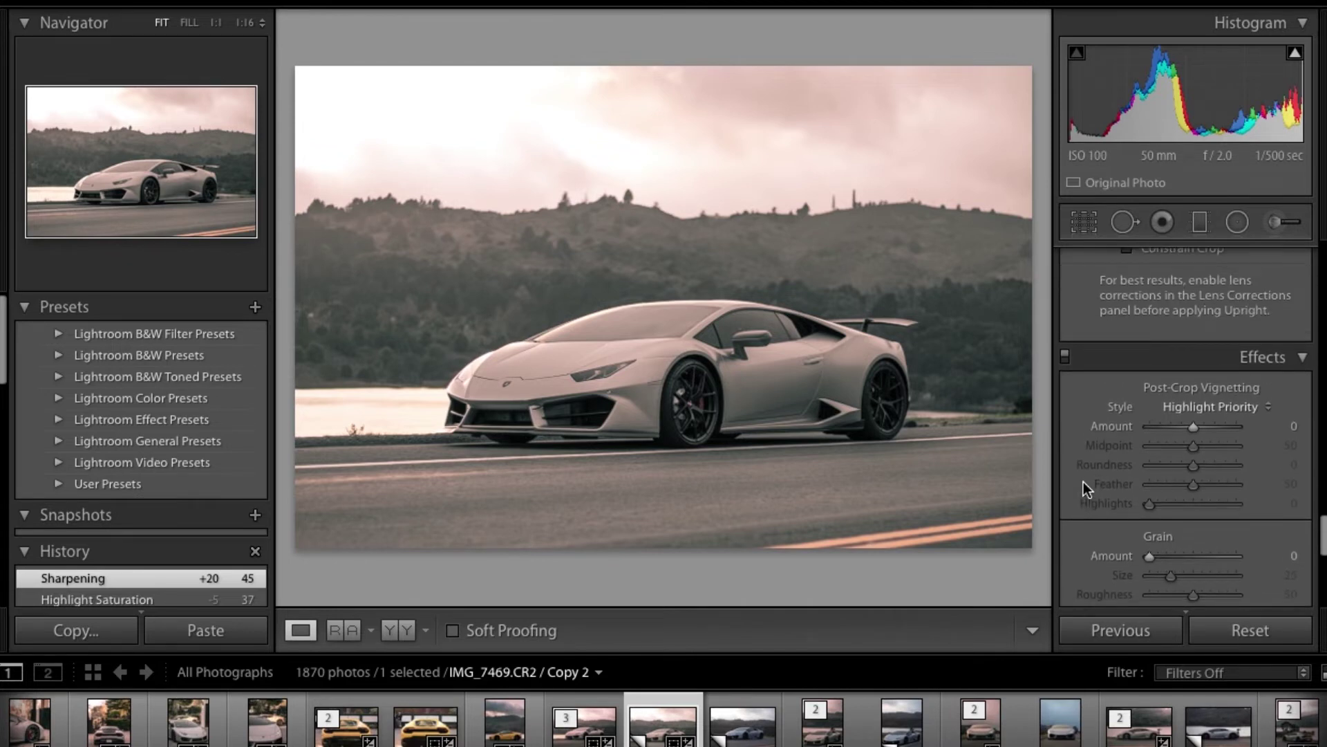
pyautogui.scroll(-7, 1084, 482)
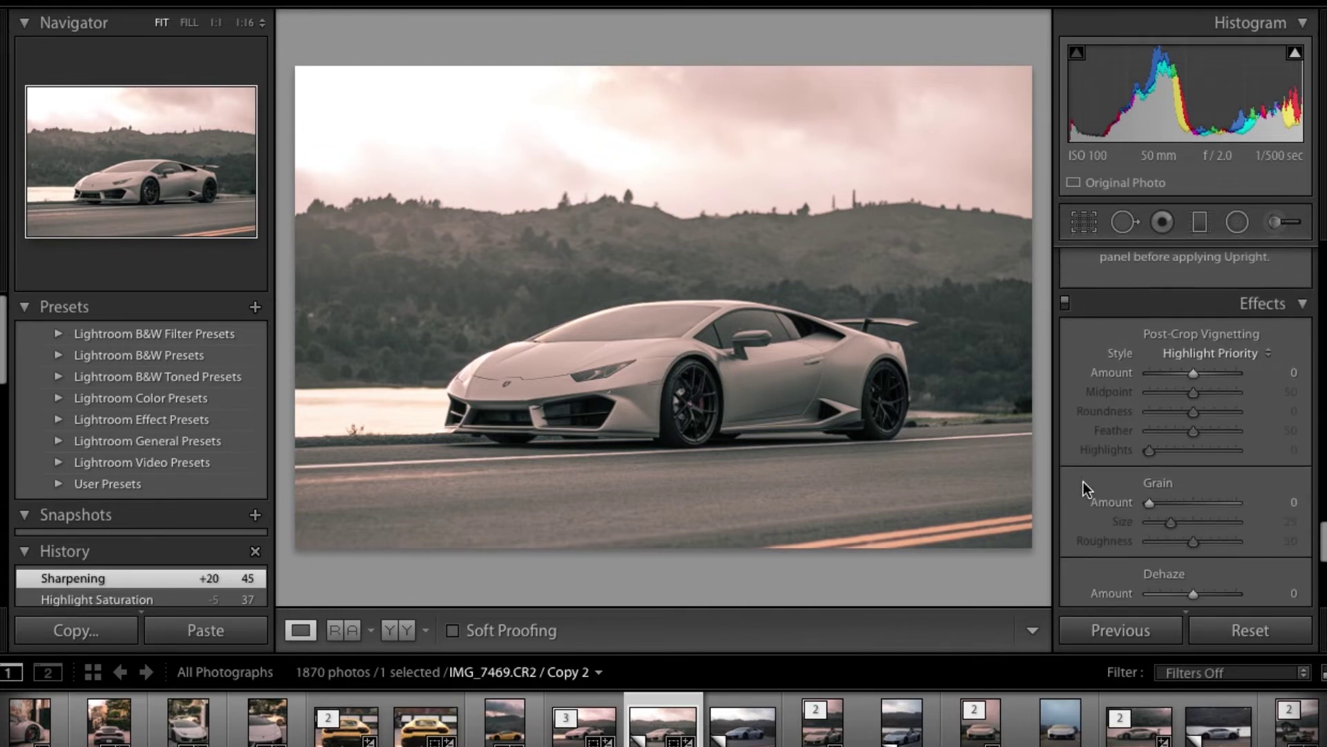
pyautogui.scroll(2, 1084, 482)
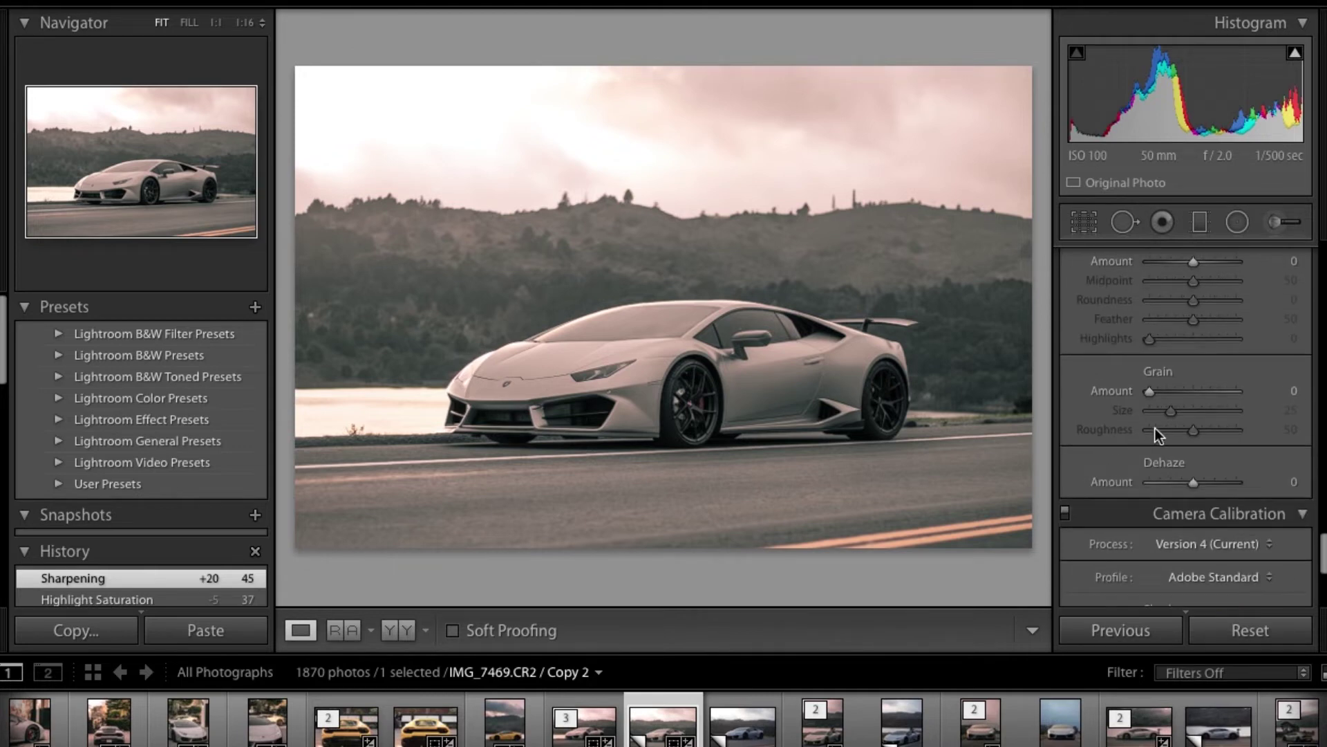
pyautogui.scroll(-7, 1155, 428)
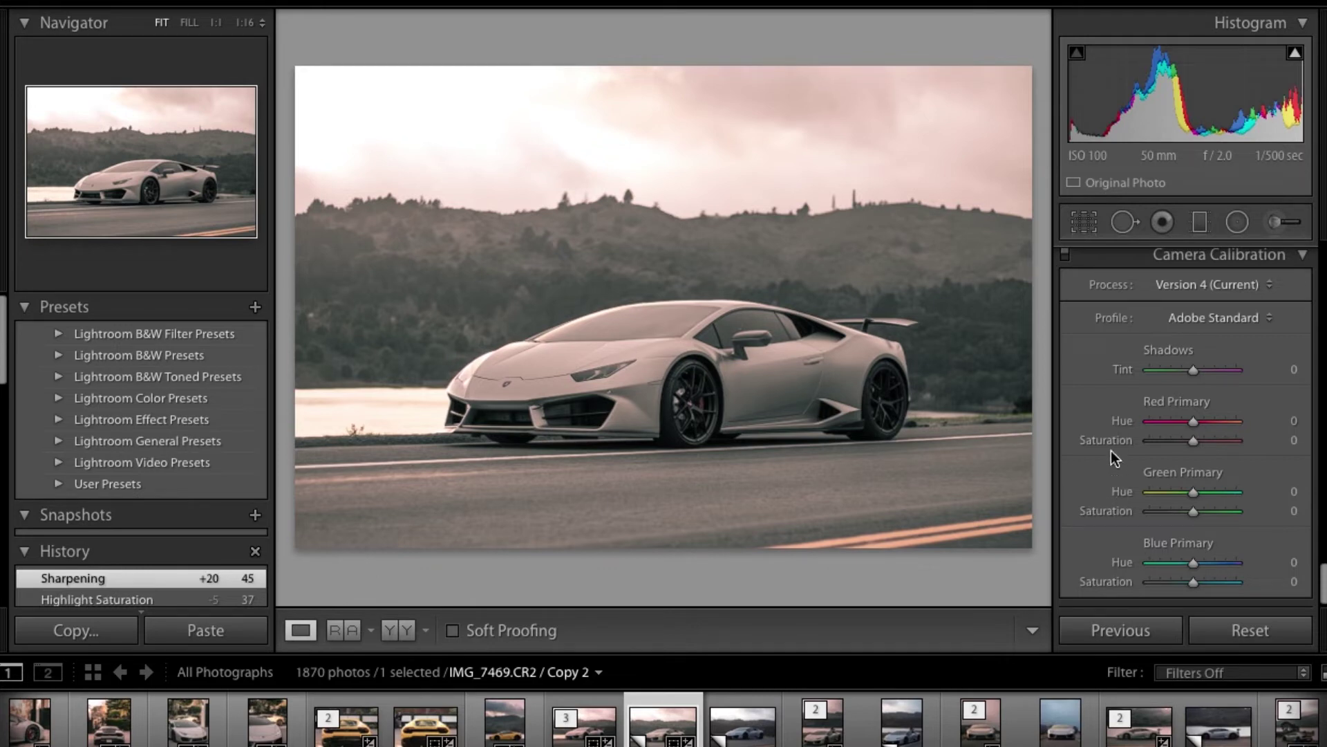
pyautogui.scroll(-2, 1111, 452)
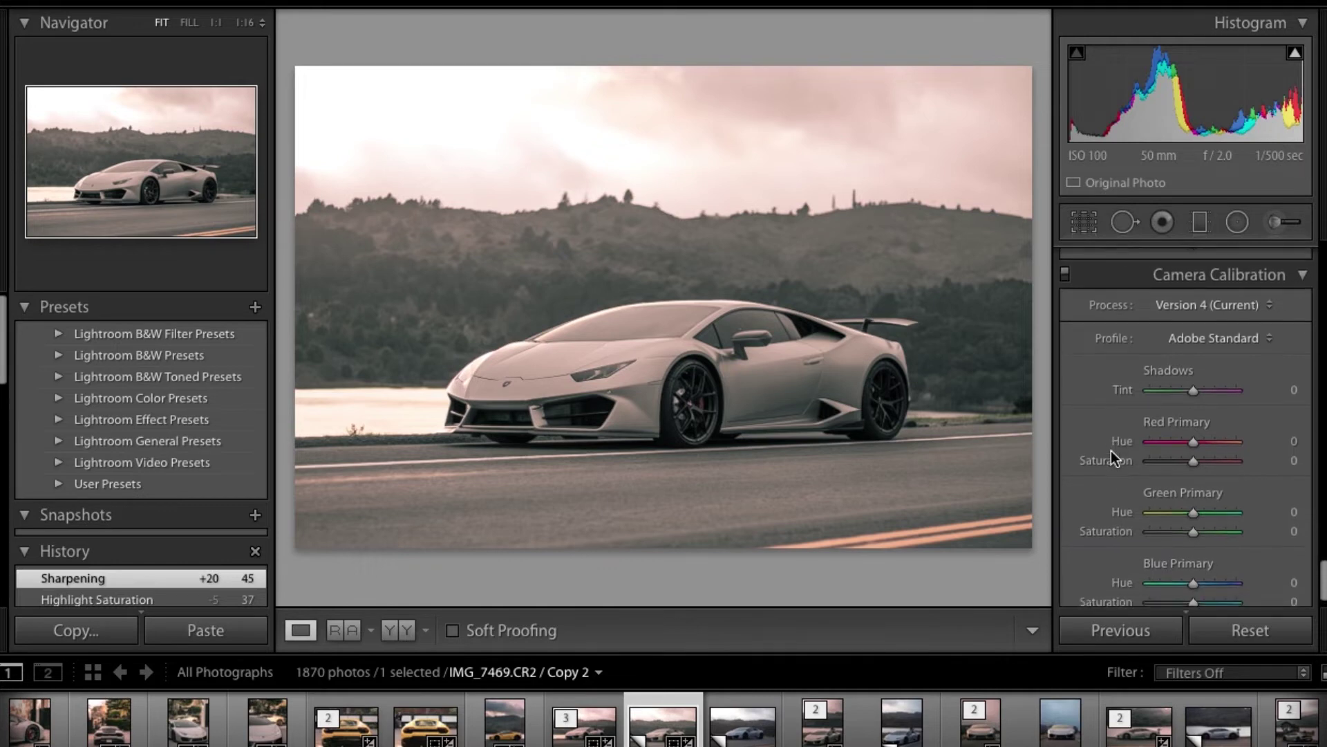
pyautogui.scroll(5, 1111, 432)
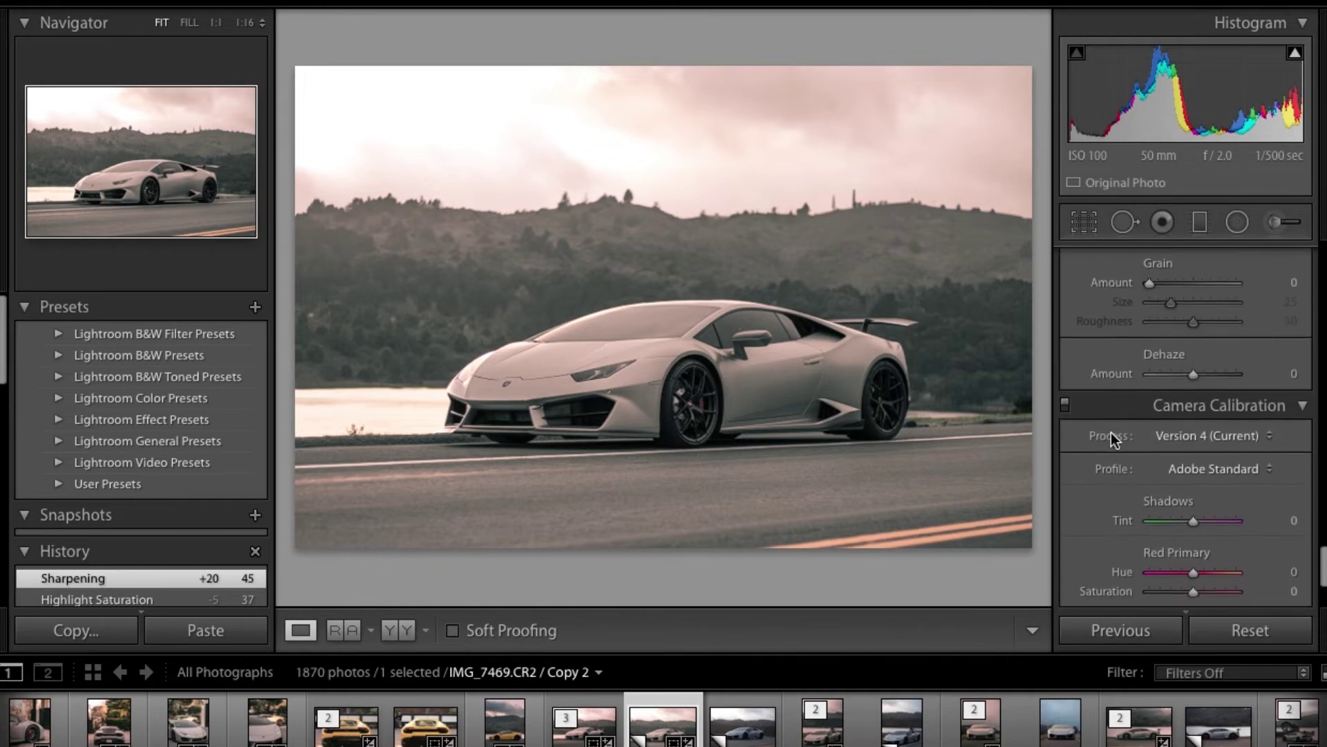
pyautogui.scroll(5, 1111, 432)
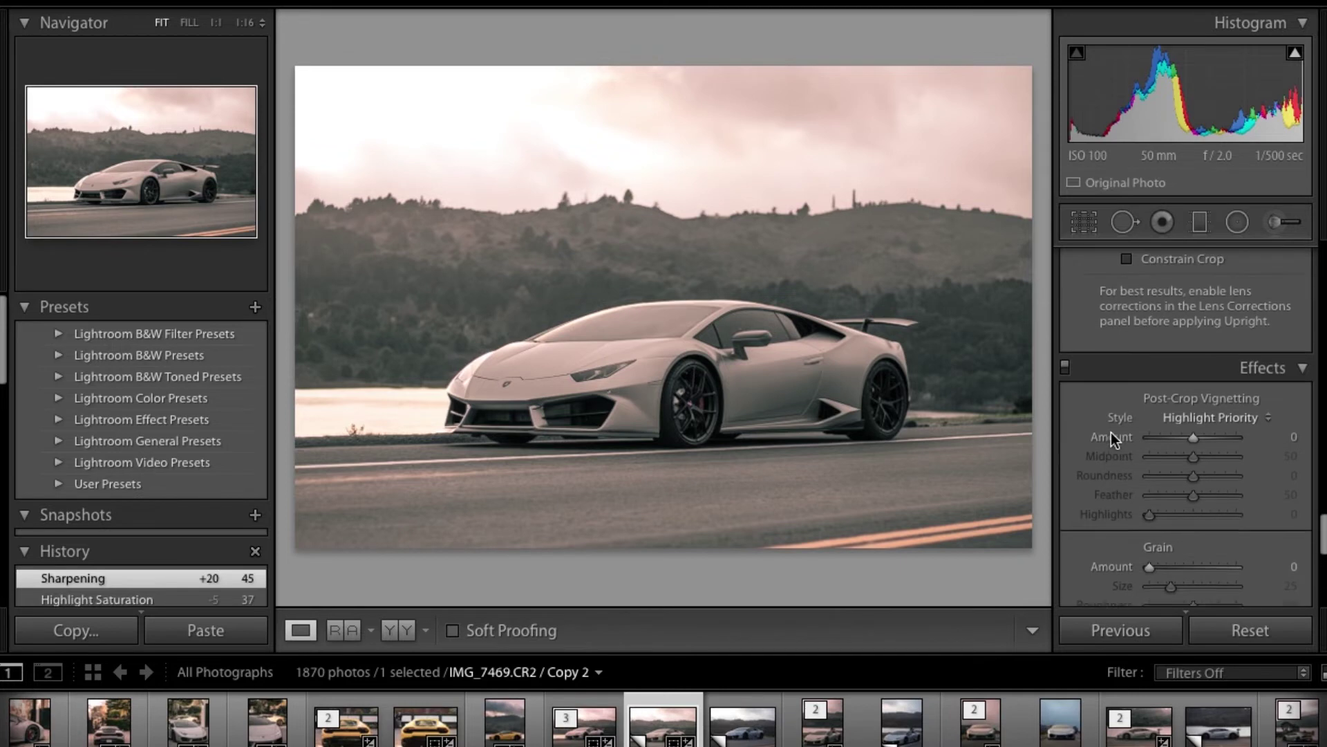
pyautogui.scroll(15, 1111, 437)
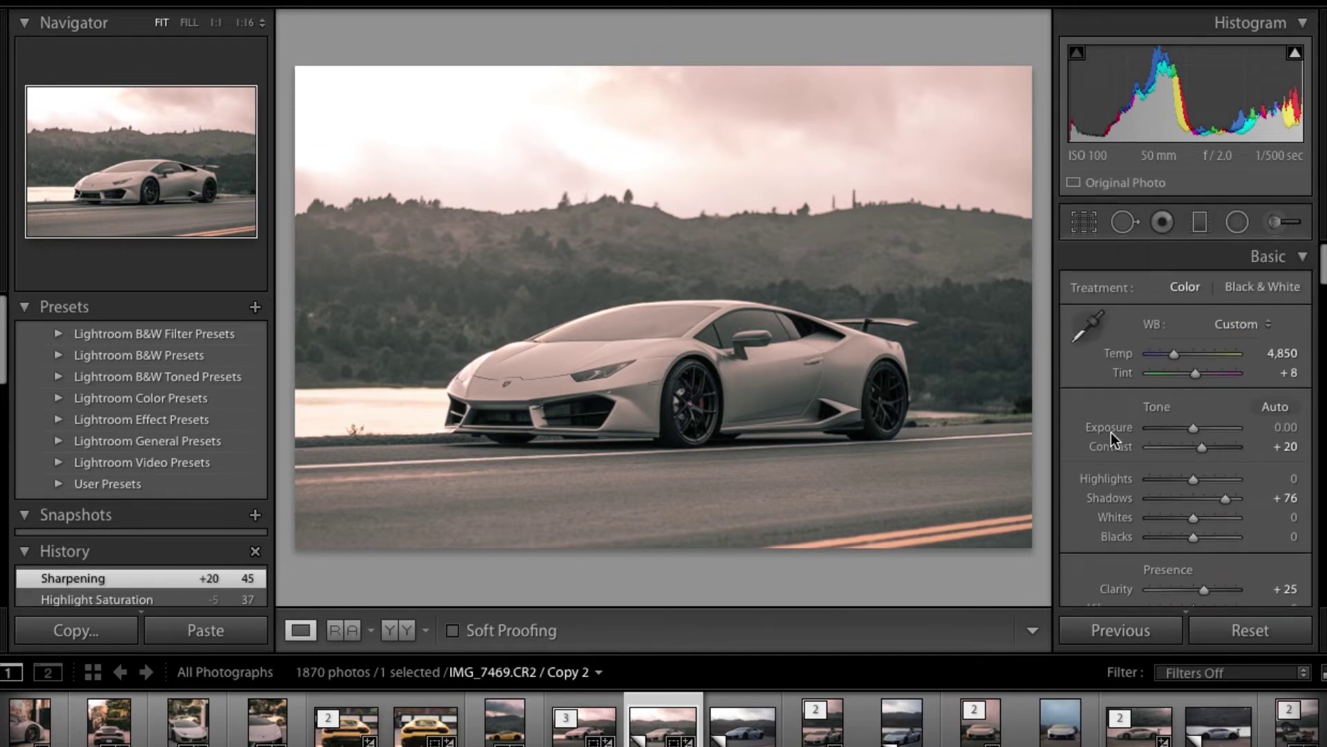
pyautogui.scroll(-2, 1111, 432)
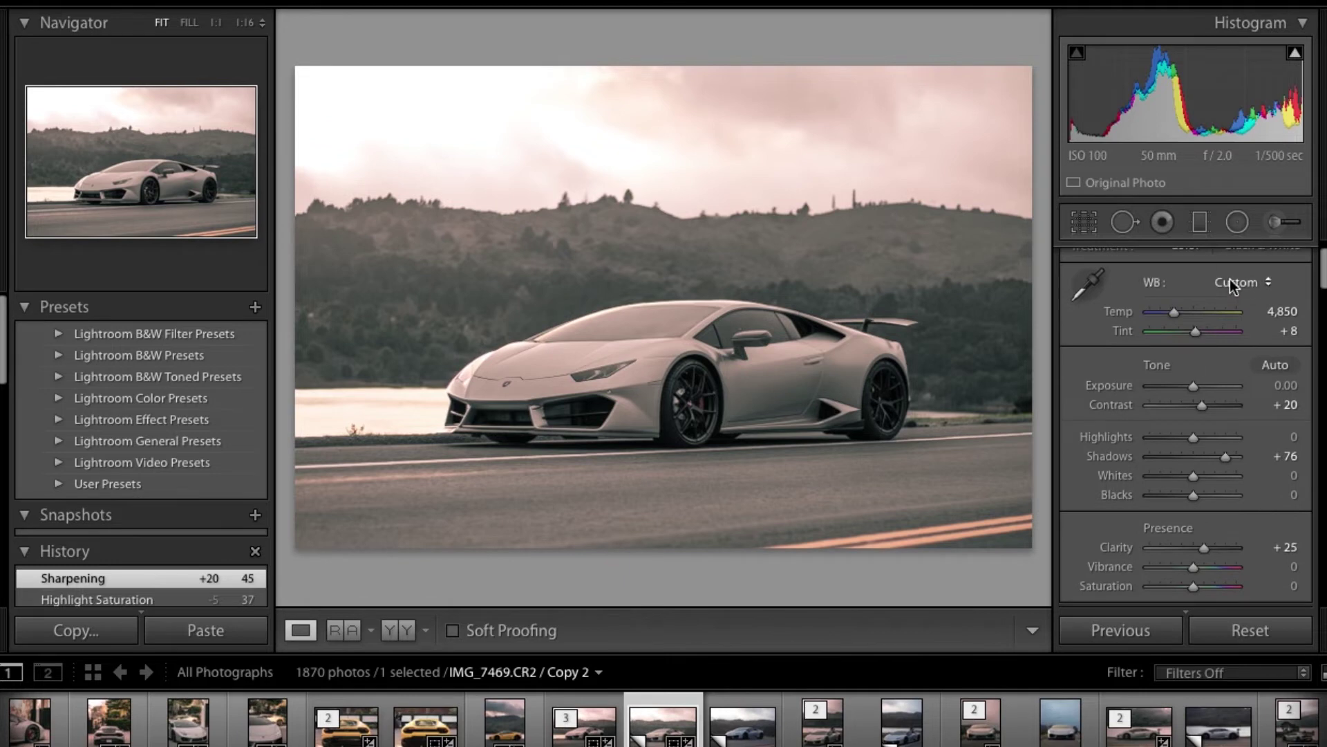
# Add a graduated filter rising over the road up to the car's roofline, and reset its Saturation to 0.
pyautogui.click(1202, 226)
pyautogui.moveTo(841, 566); pyautogui.dragTo(830, 322)
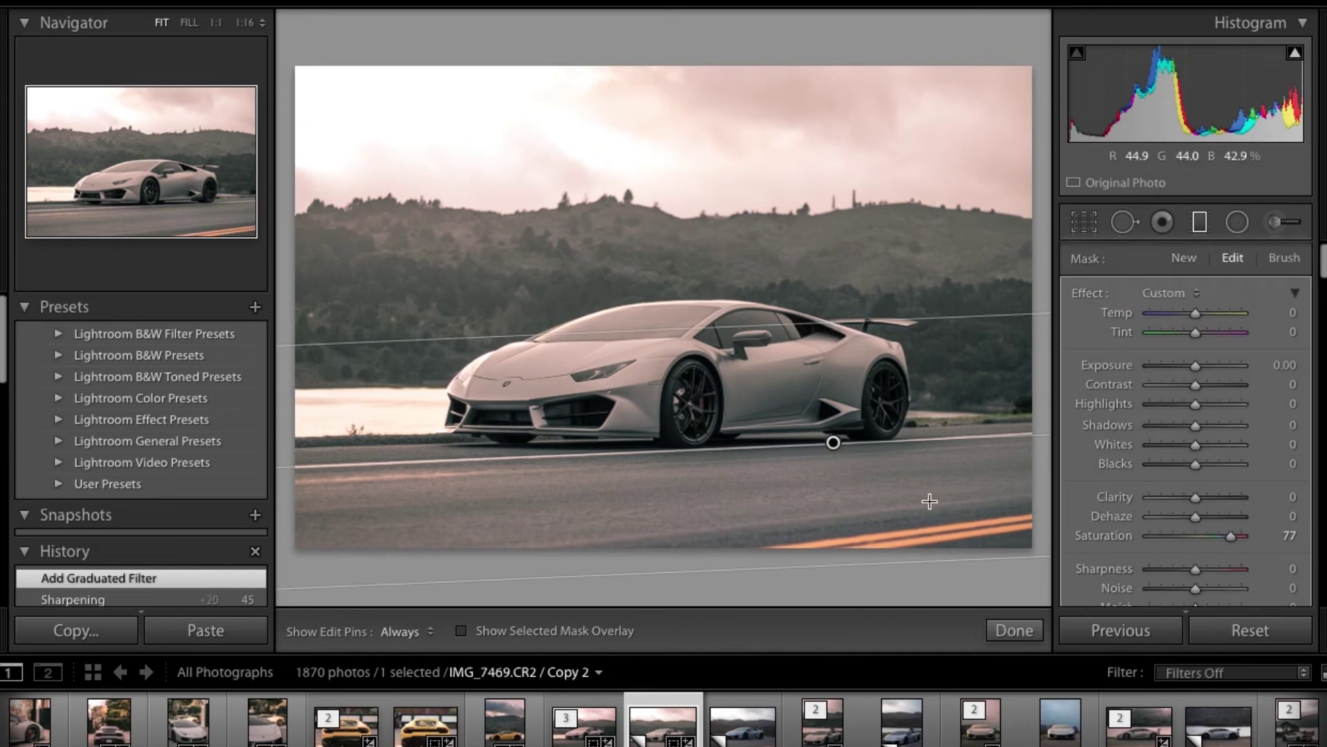
pyautogui.doubleClick(1118, 538)
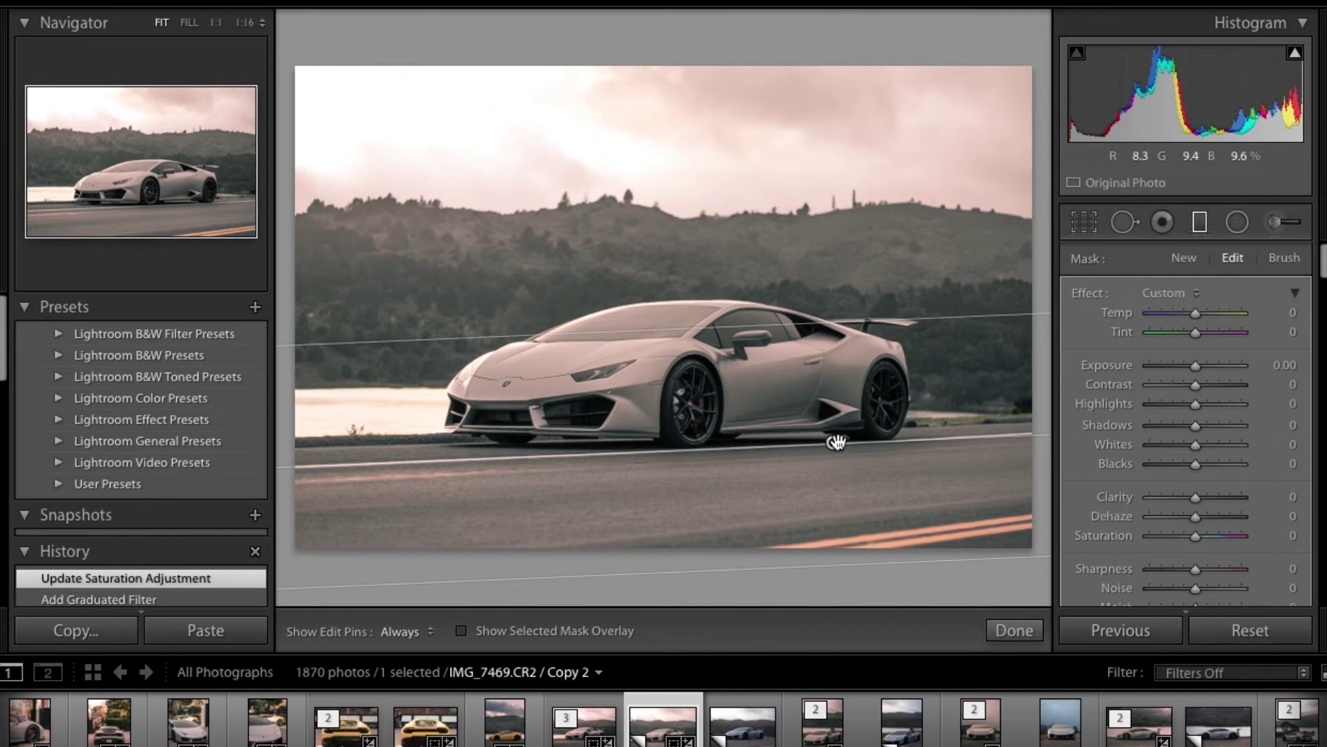
pyautogui.moveTo(835, 442)
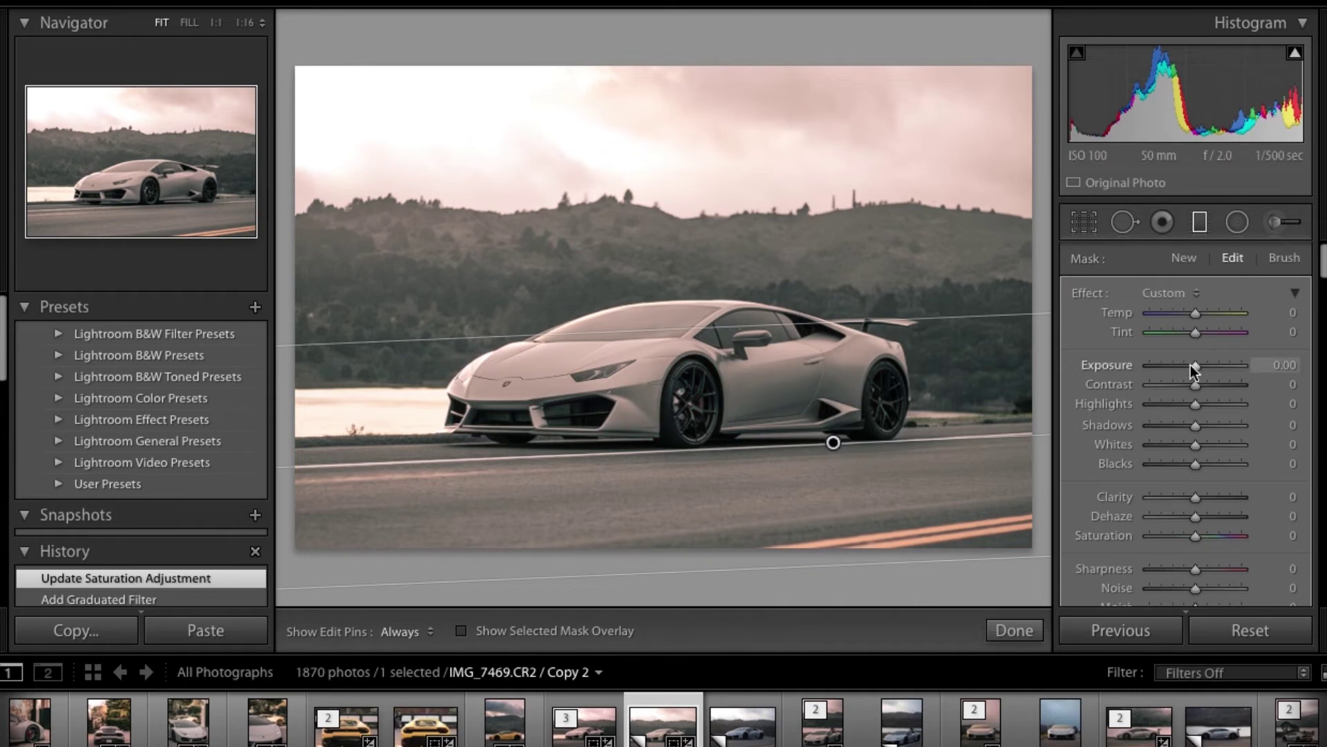
# Darken the road by setting the graduated filter's Exposure to -1.95, and finish editing the filter.
pyautogui.moveTo(1196, 364); pyautogui.dragTo(1152, 354)
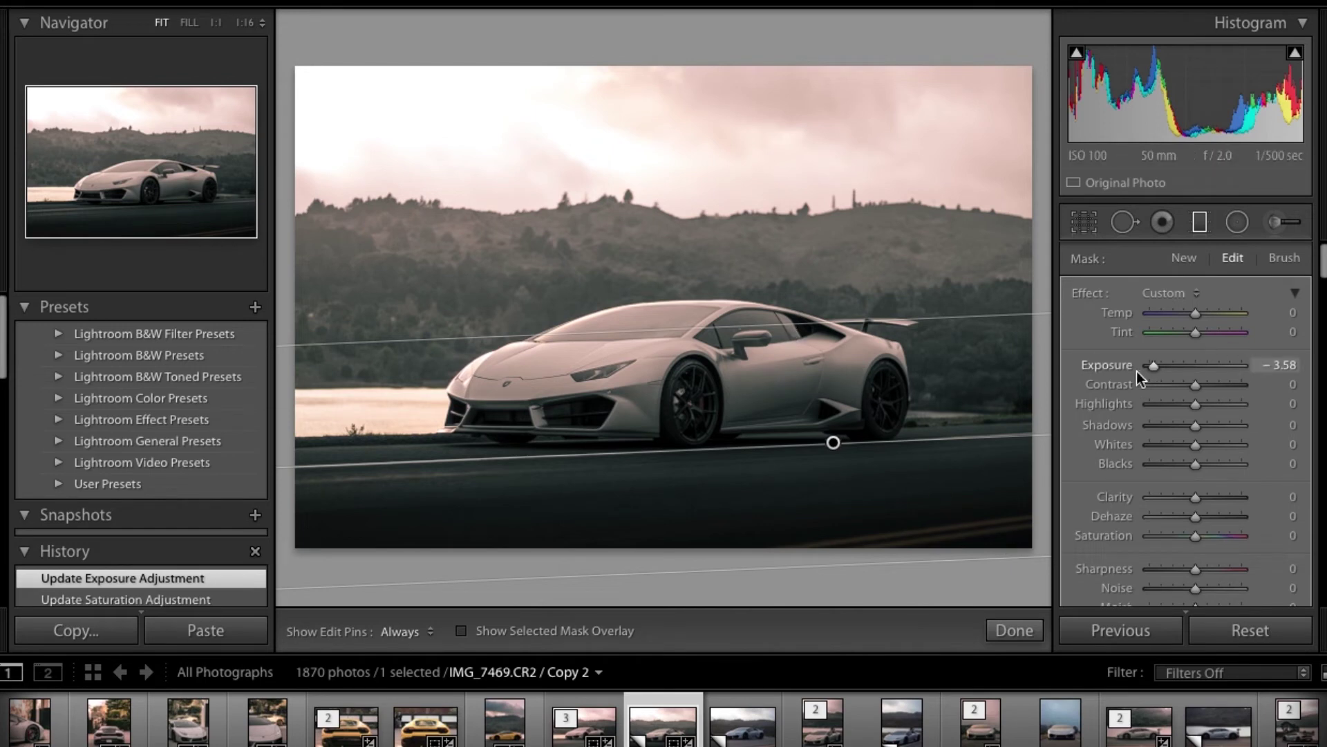
pyautogui.moveTo(1156, 369)
pyautogui.mouseDown()
pyautogui.moveTo(1187, 368)
pyautogui.moveTo(1175, 366)
pyautogui.mouseUp()
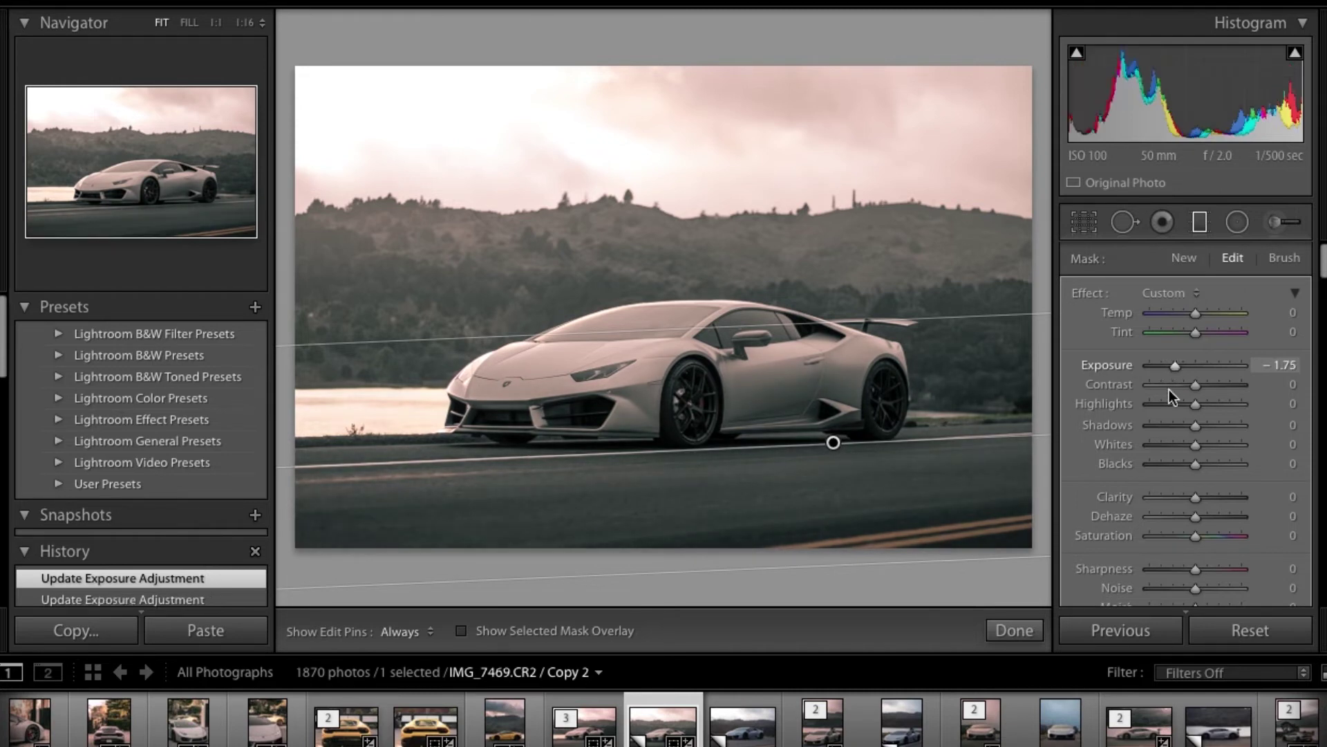
pyautogui.scroll(-2, 1146, 458)
pyautogui.scroll(2, 1146, 457)
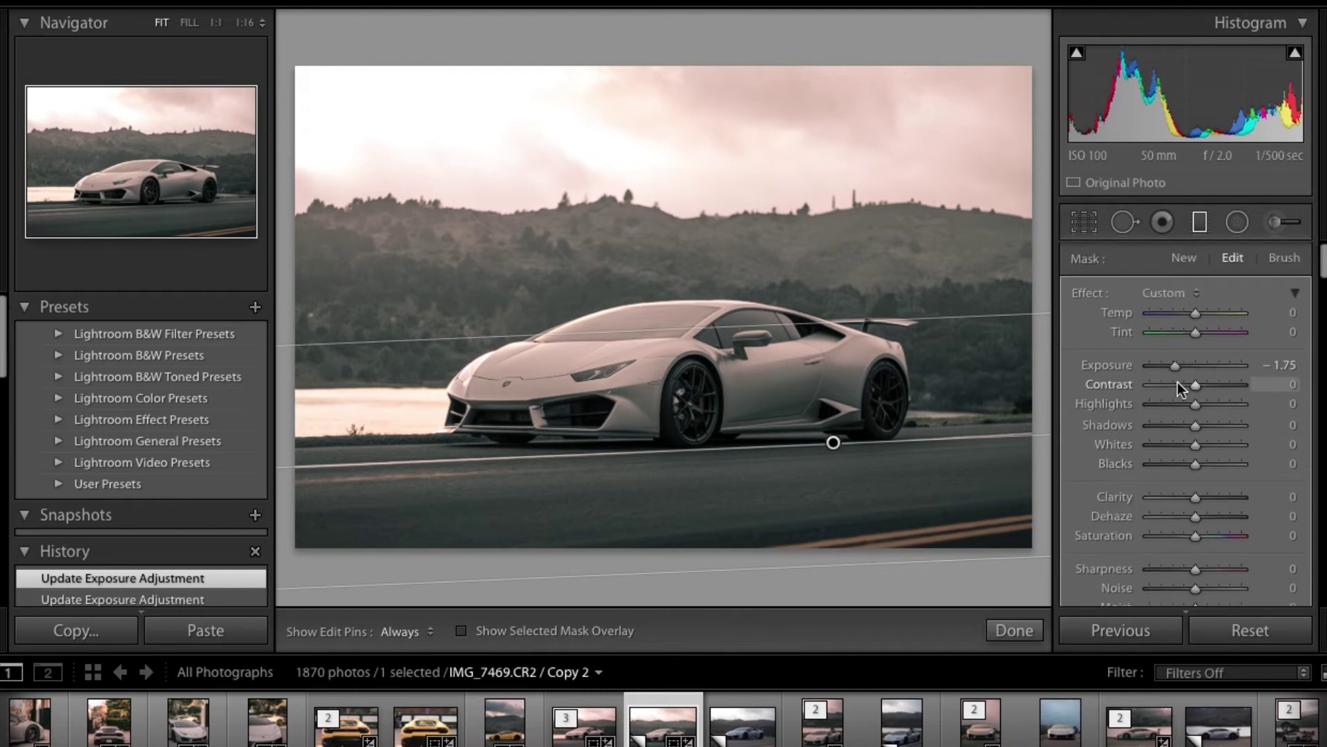
pyautogui.moveTo(1174, 367); pyautogui.dragTo(1172, 366)
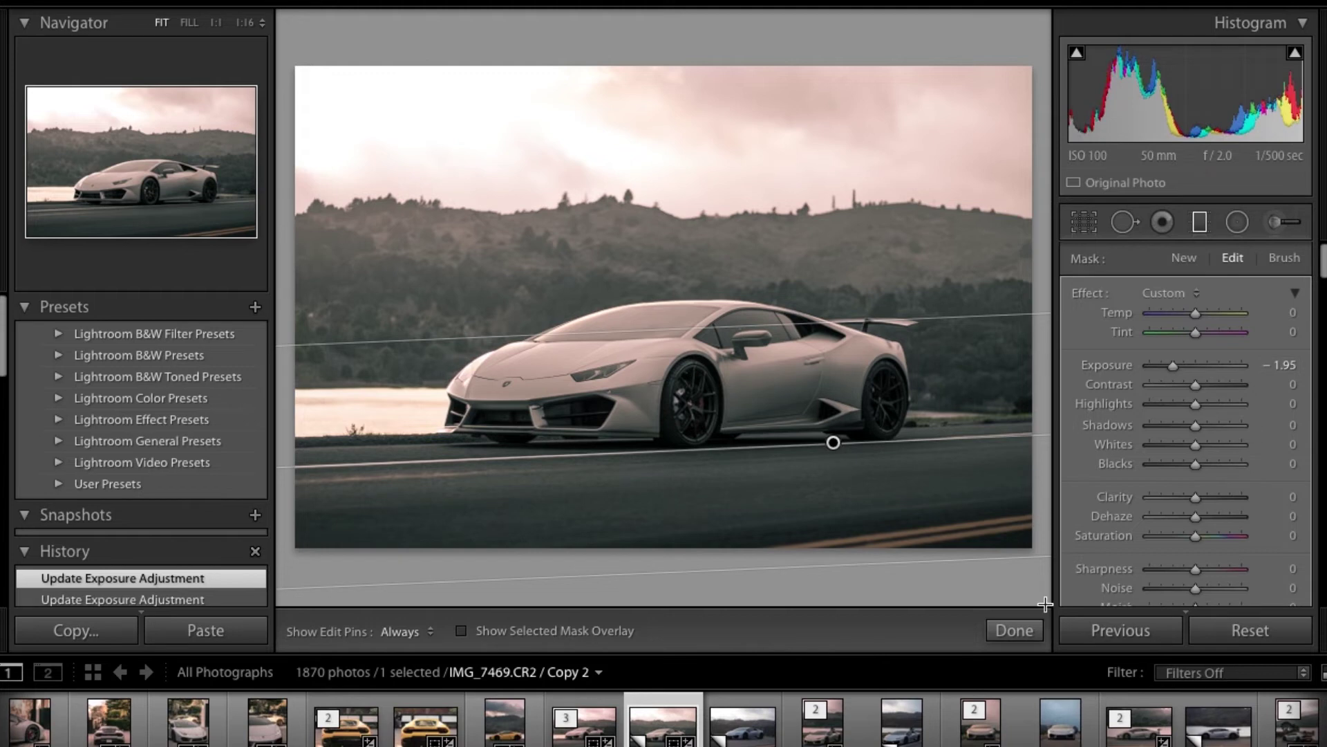
pyautogui.click(1029, 628)
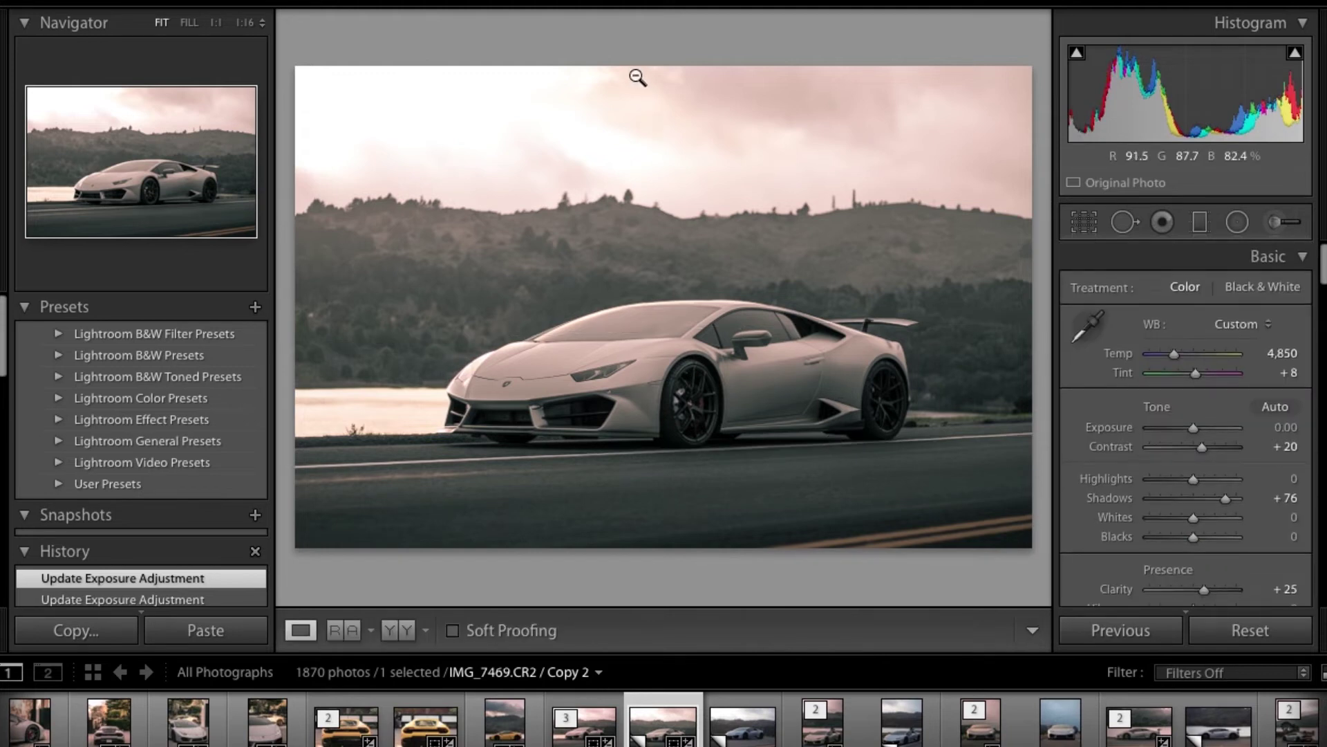
# Add a second graduated filter from the sky's upper edge down to the car, with Saturation 0 and Exposure -1.63.
pyautogui.click(1195, 236)
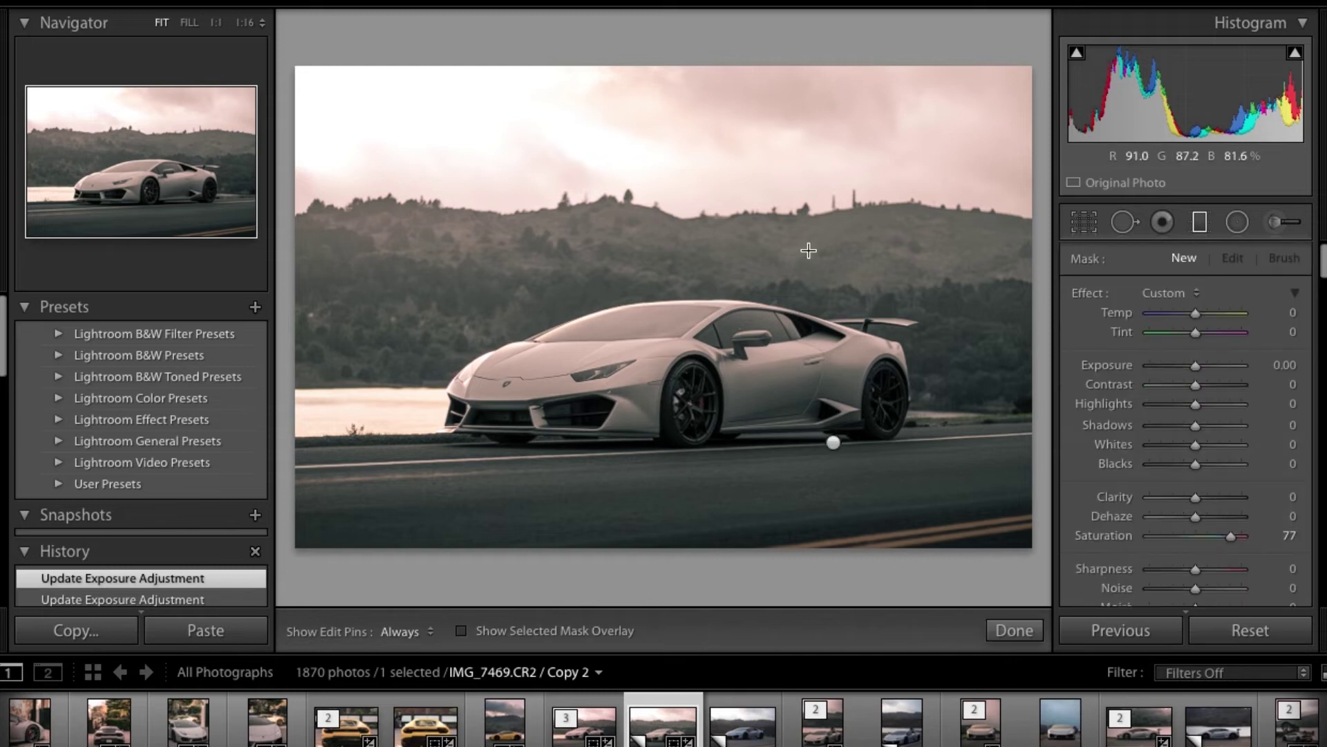
pyautogui.doubleClick(1119, 537)
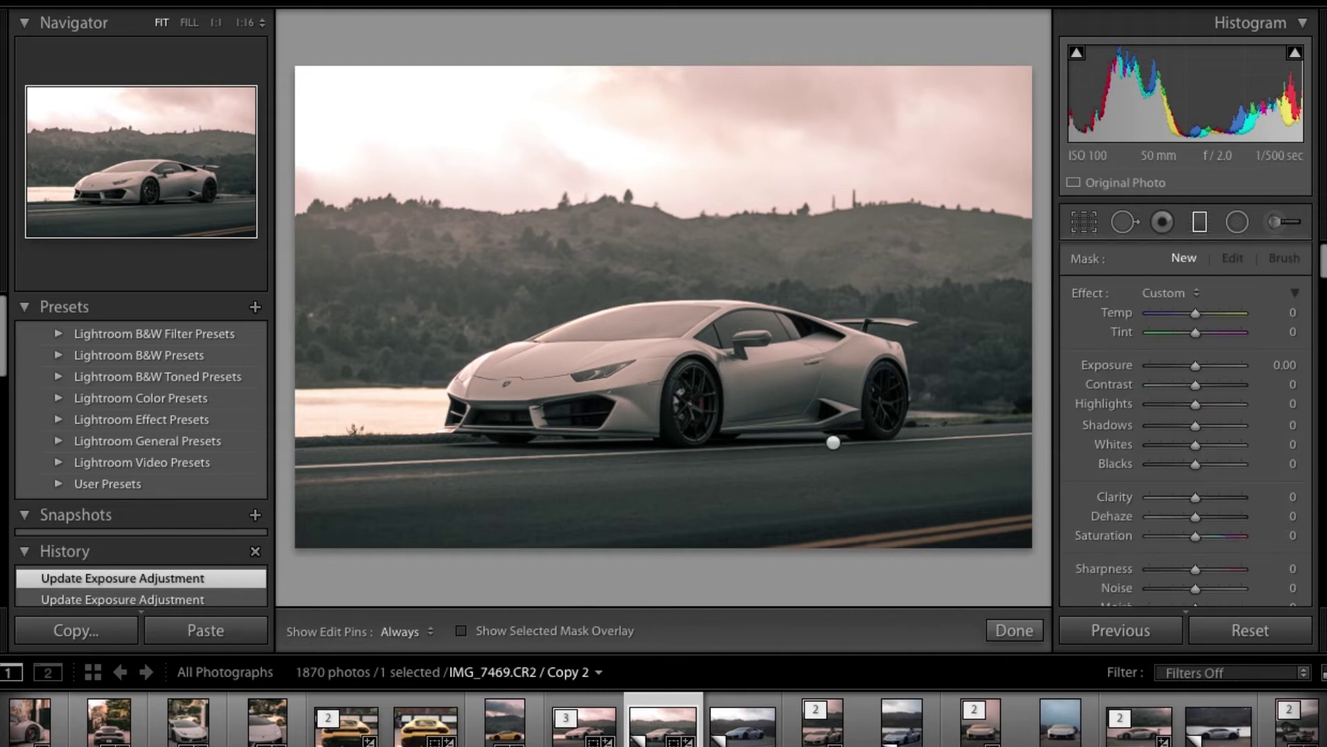
pyautogui.moveTo(692, 70); pyautogui.dragTo(696, 354)
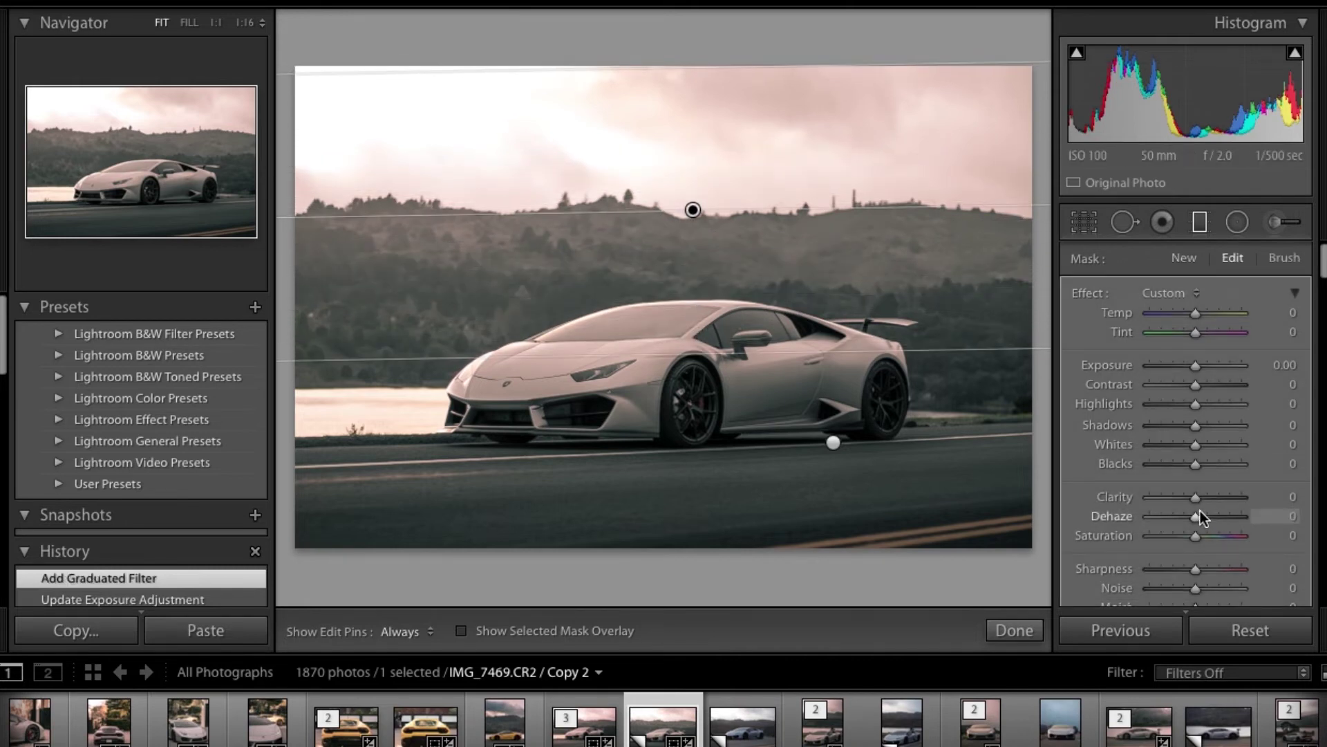
pyautogui.moveTo(1194, 364); pyautogui.dragTo(1175, 364)
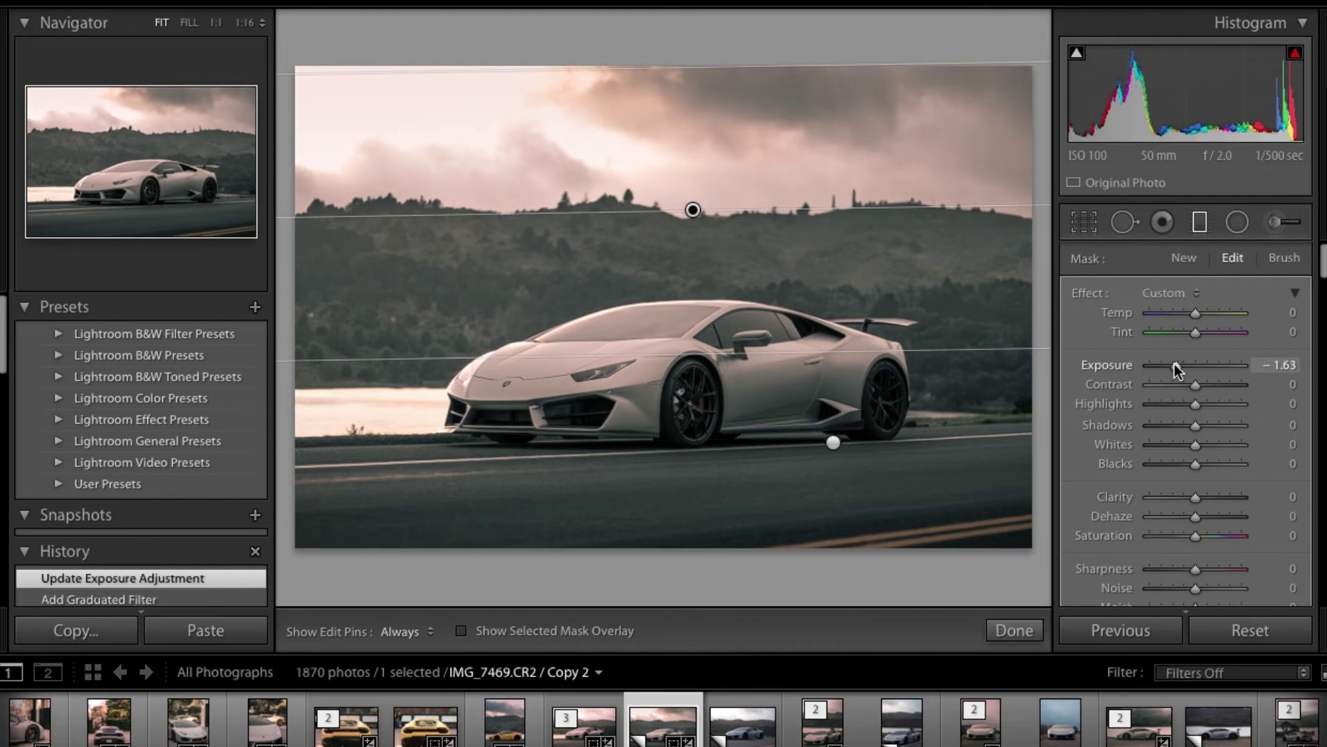
pyautogui.click(1196, 225)
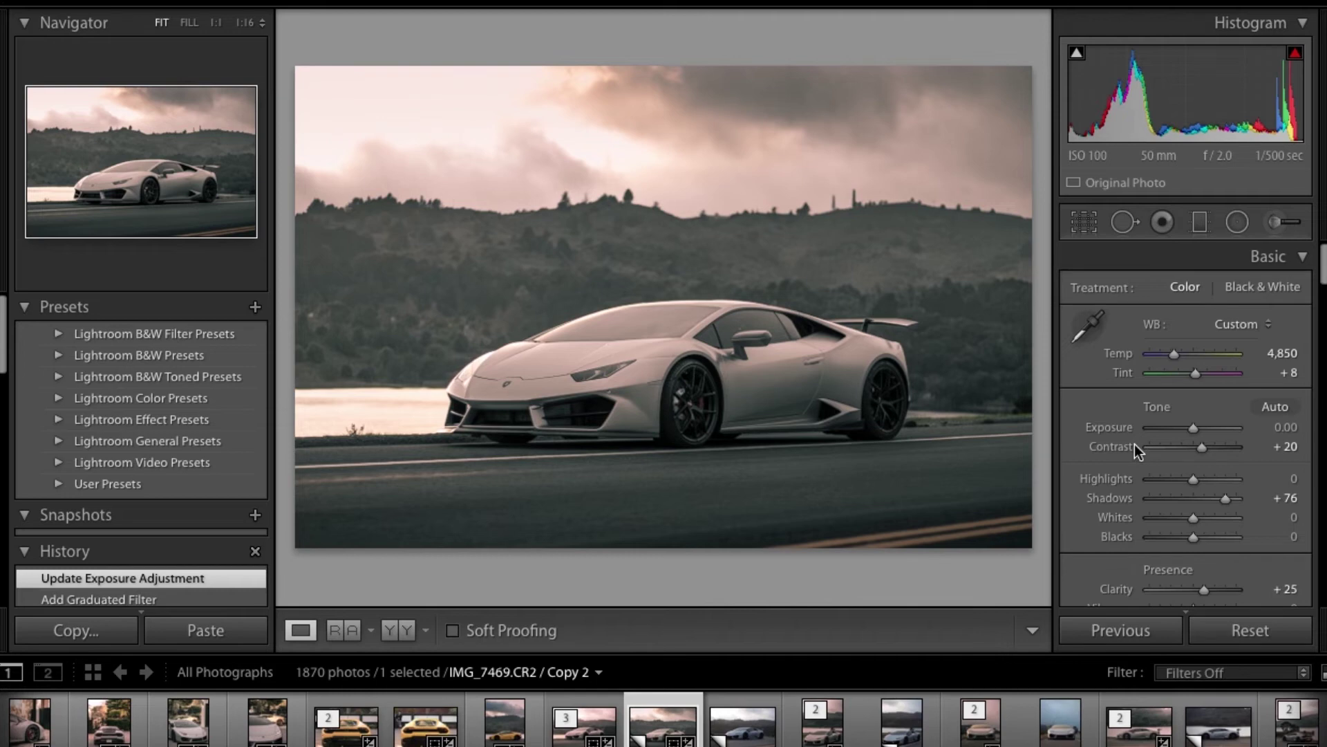
# Shift the Split Toning Balance toward the highlights to +26.
pyautogui.scroll(-2, 1119, 493)
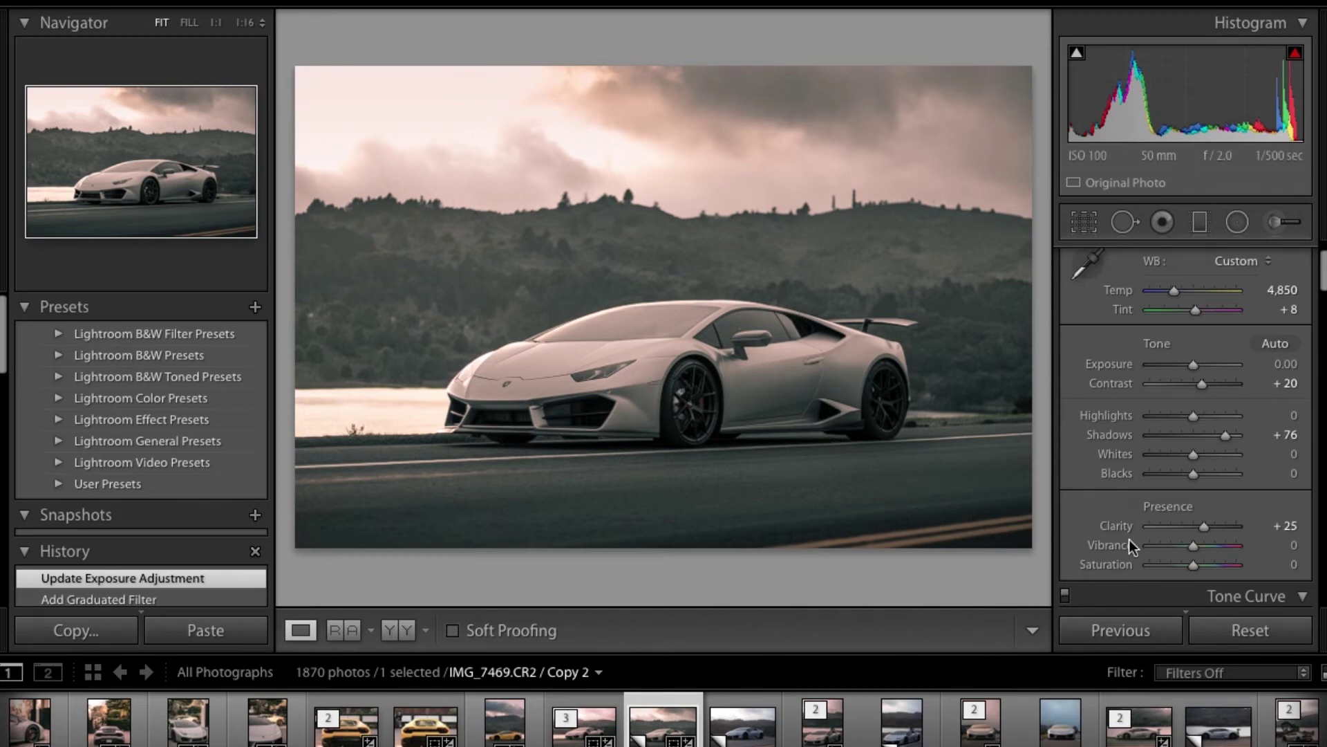
pyautogui.scroll(-5, 1130, 539)
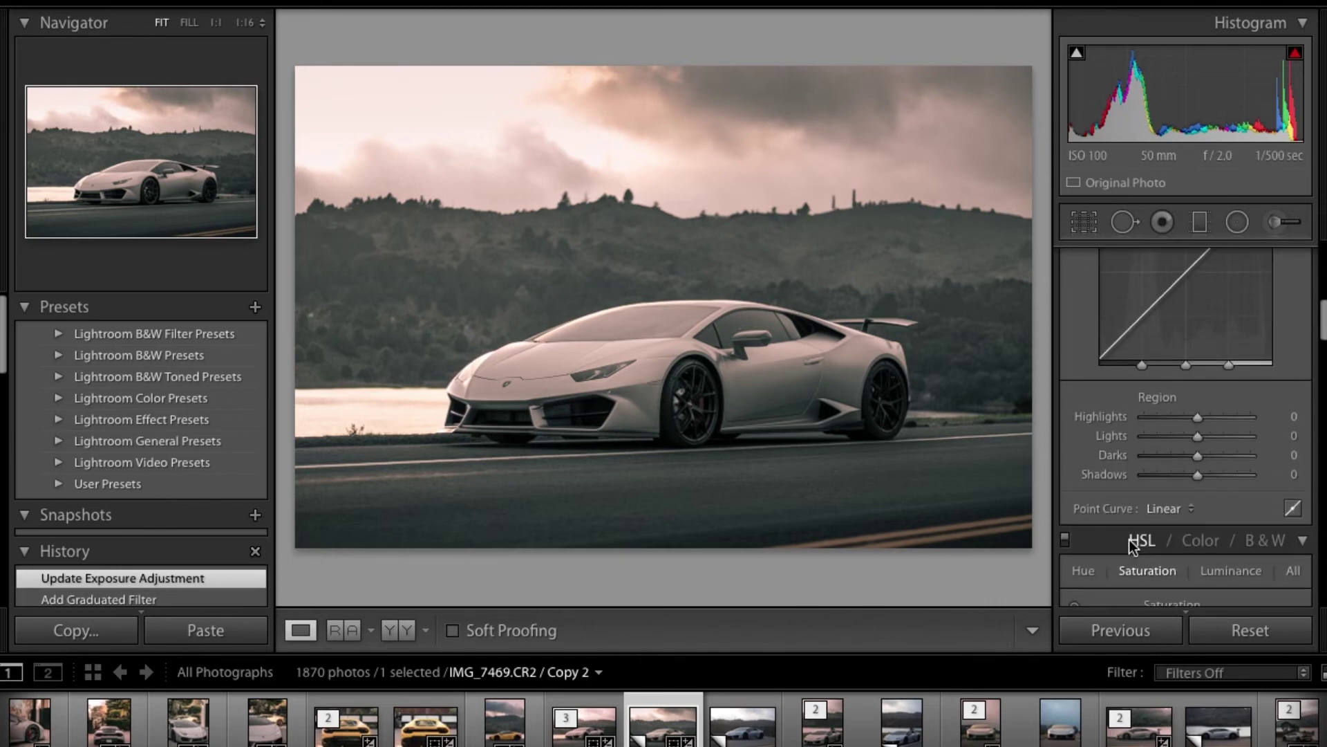
pyautogui.scroll(-8, 1130, 539)
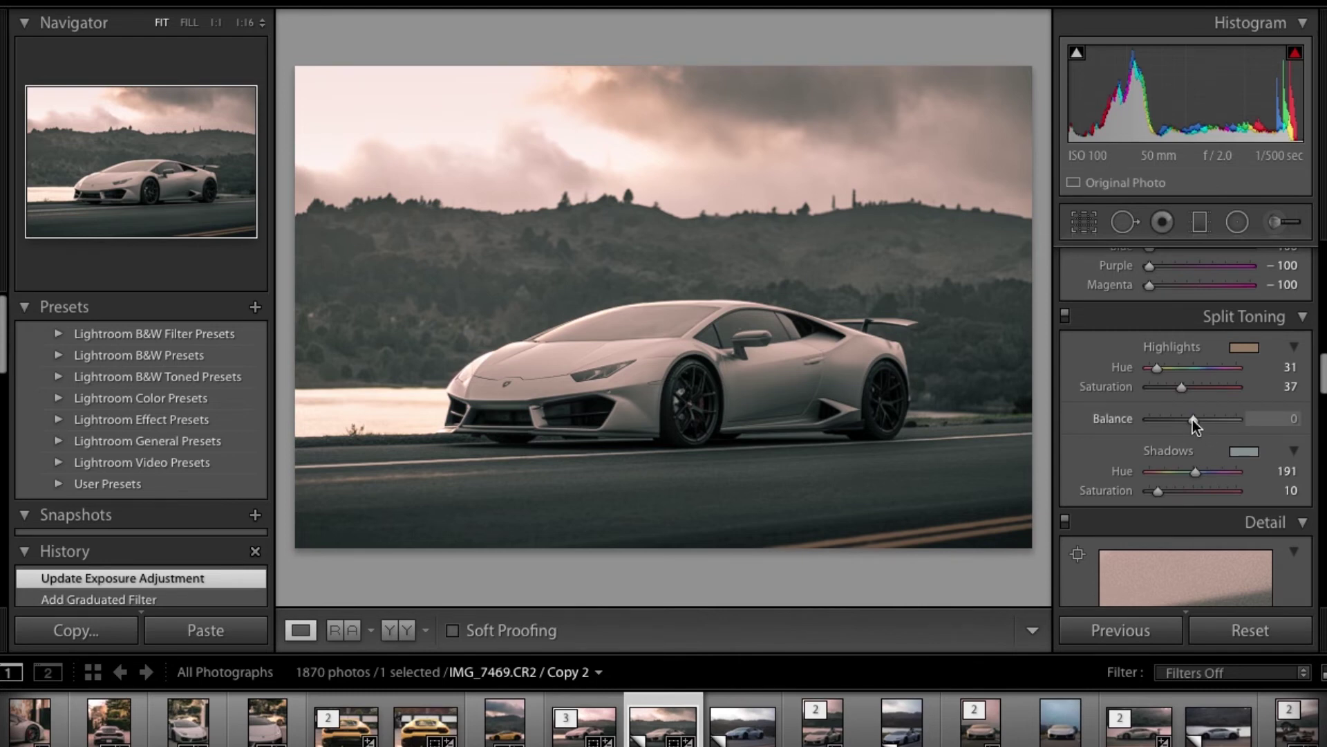
pyautogui.moveTo(1193, 420); pyautogui.dragTo(1204, 420)
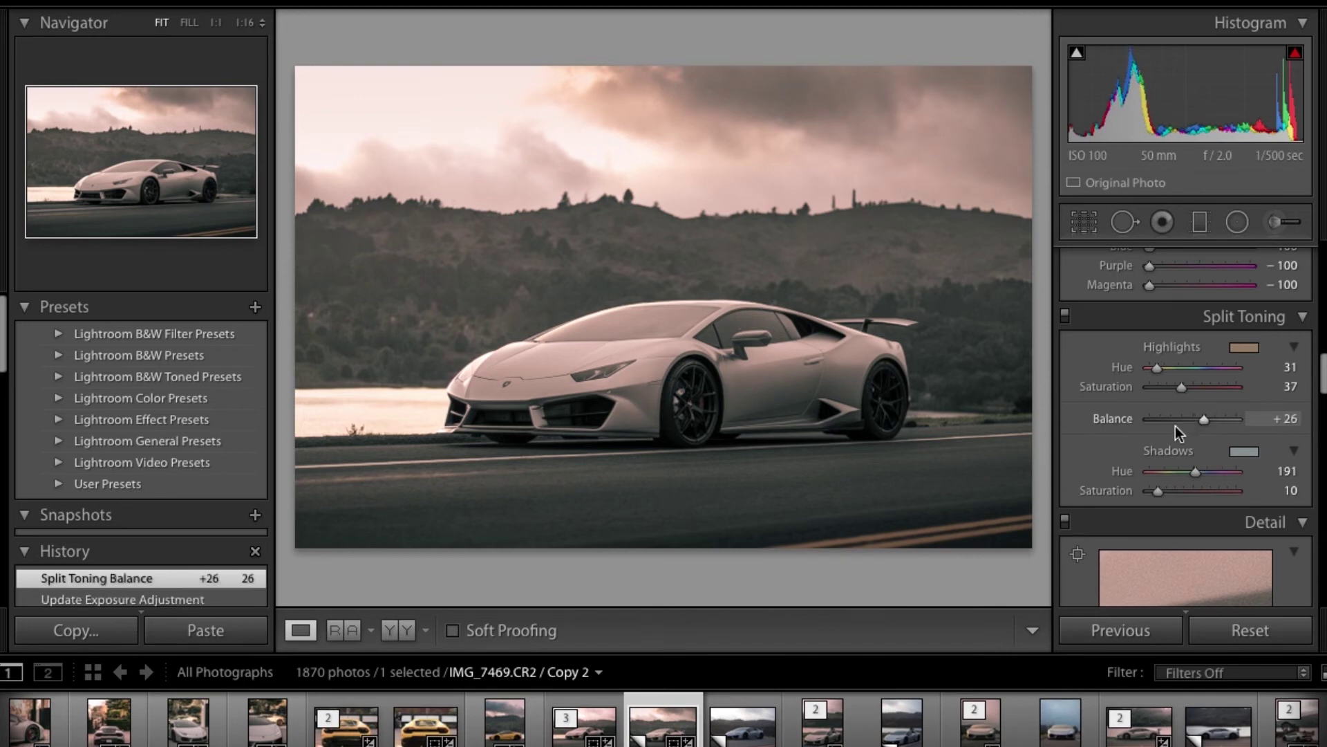
# Fine-tune the photo's overall tone with Exposure -0.15, Shadows +78 and Highlights -20.
pyautogui.scroll(-1, 1163, 448)
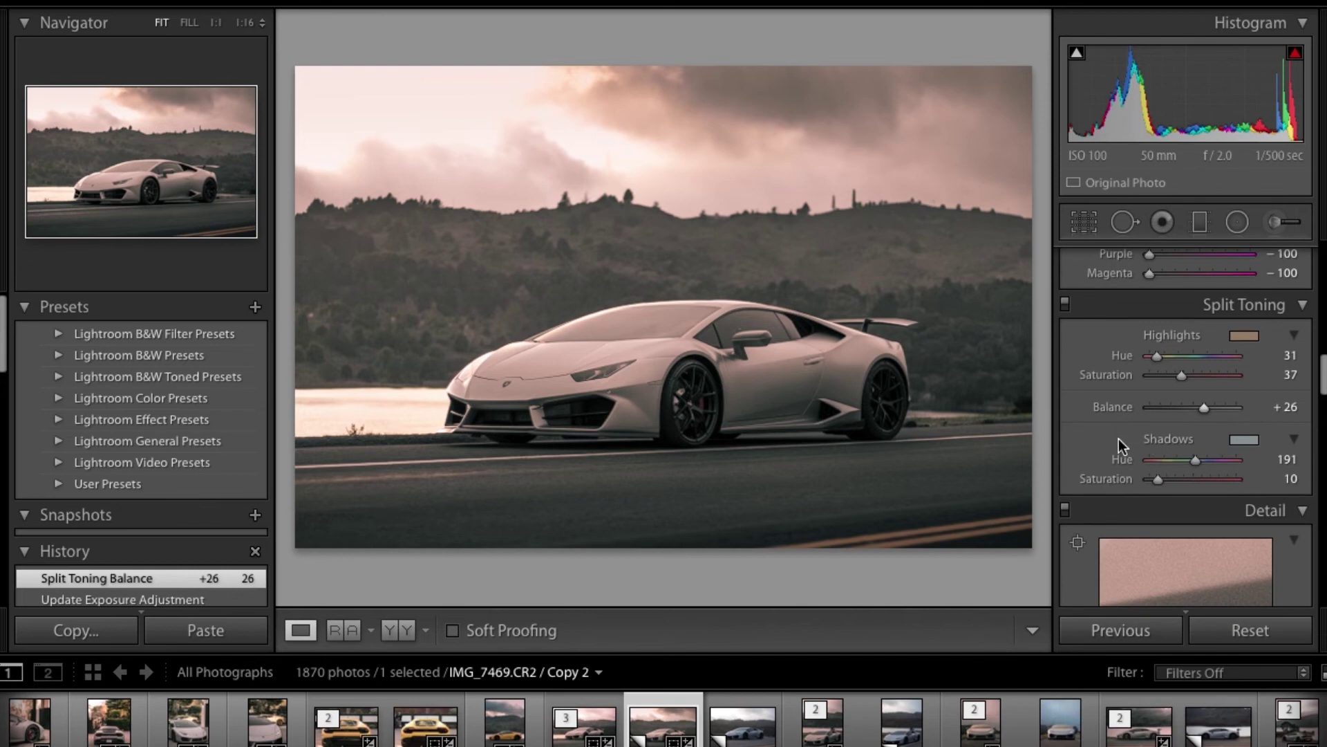
pyautogui.scroll(-3, 1119, 439)
pyautogui.scroll(5, 1119, 440)
pyautogui.scroll(10, 1119, 438)
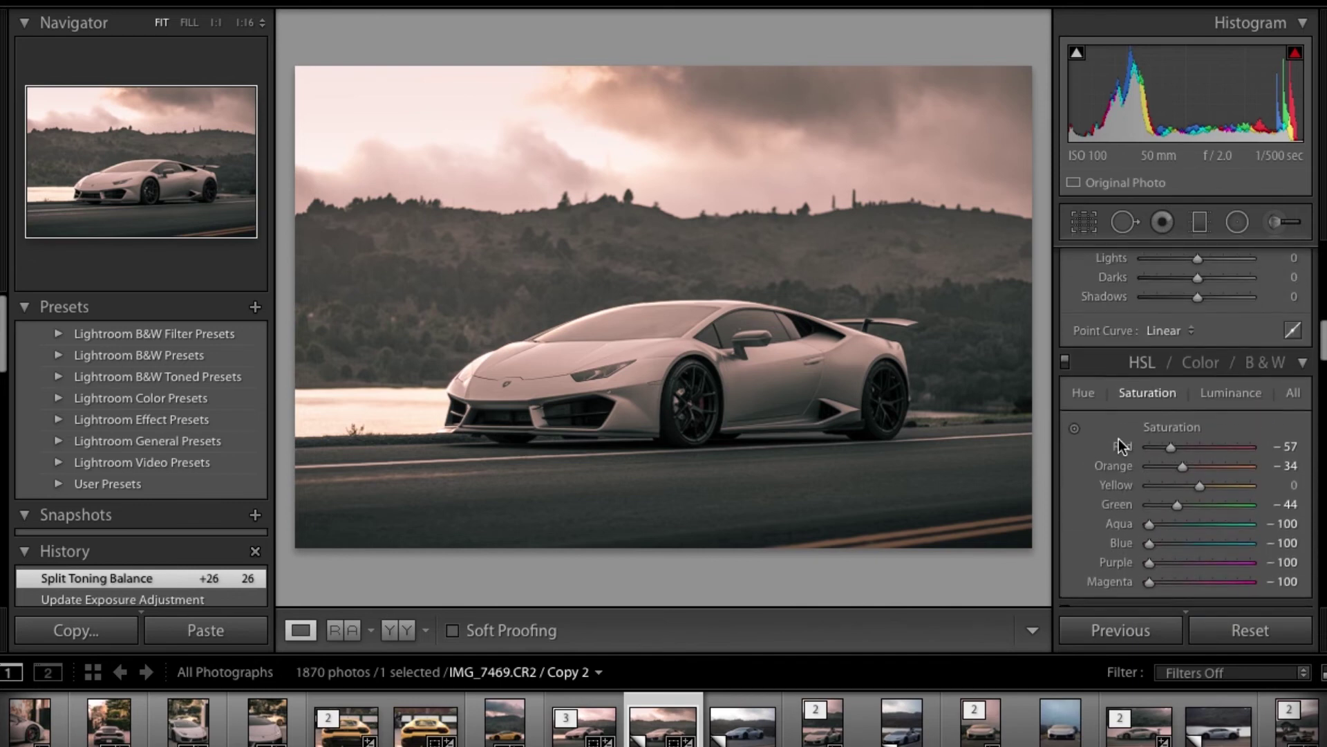
pyautogui.scroll(8, 1120, 439)
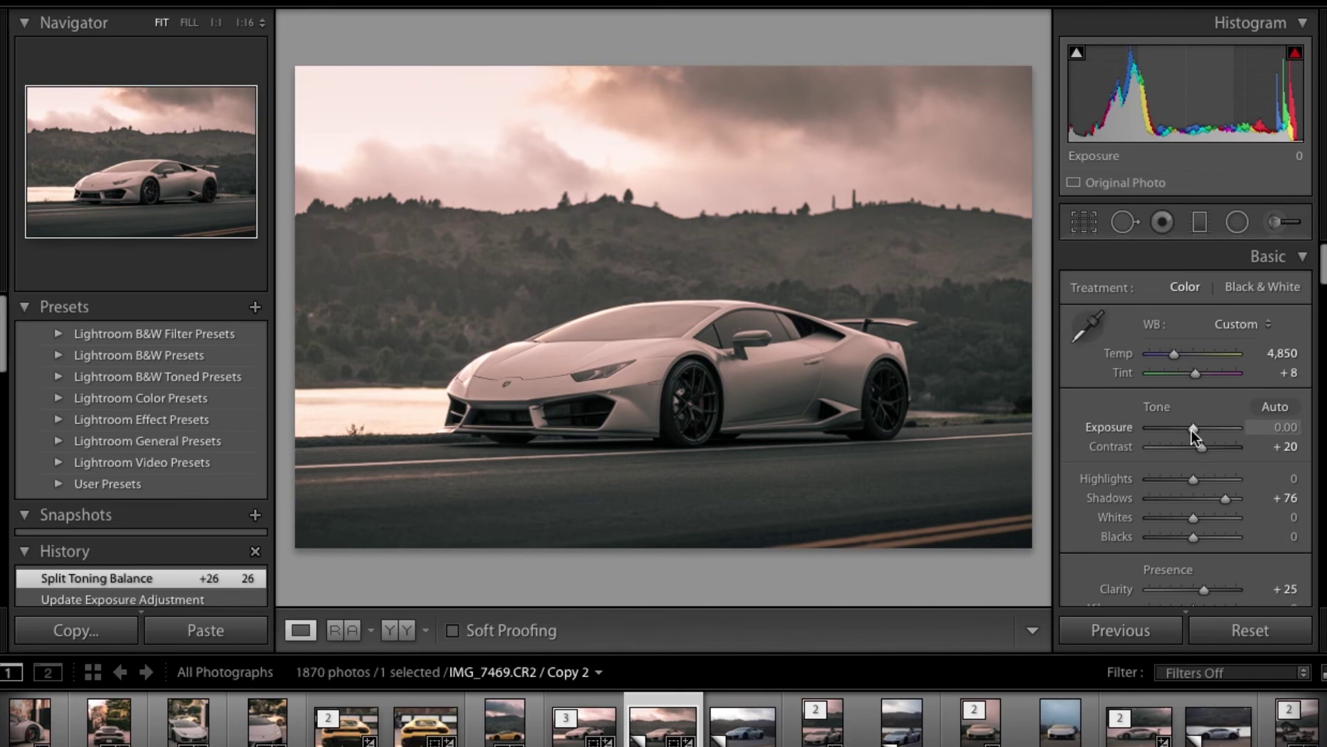
pyautogui.moveTo(1192, 430); pyautogui.dragTo(1190, 430)
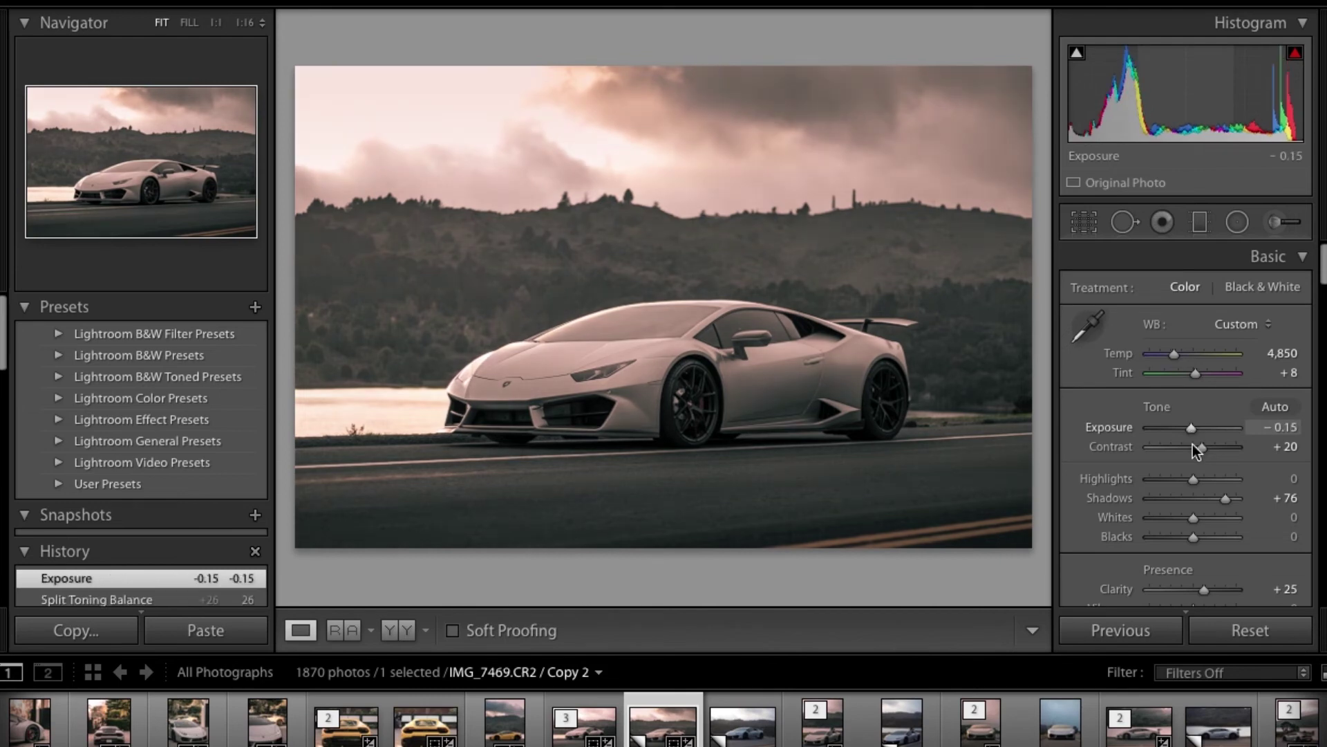
pyautogui.moveTo(1225, 501); pyautogui.dragTo(1226, 501)
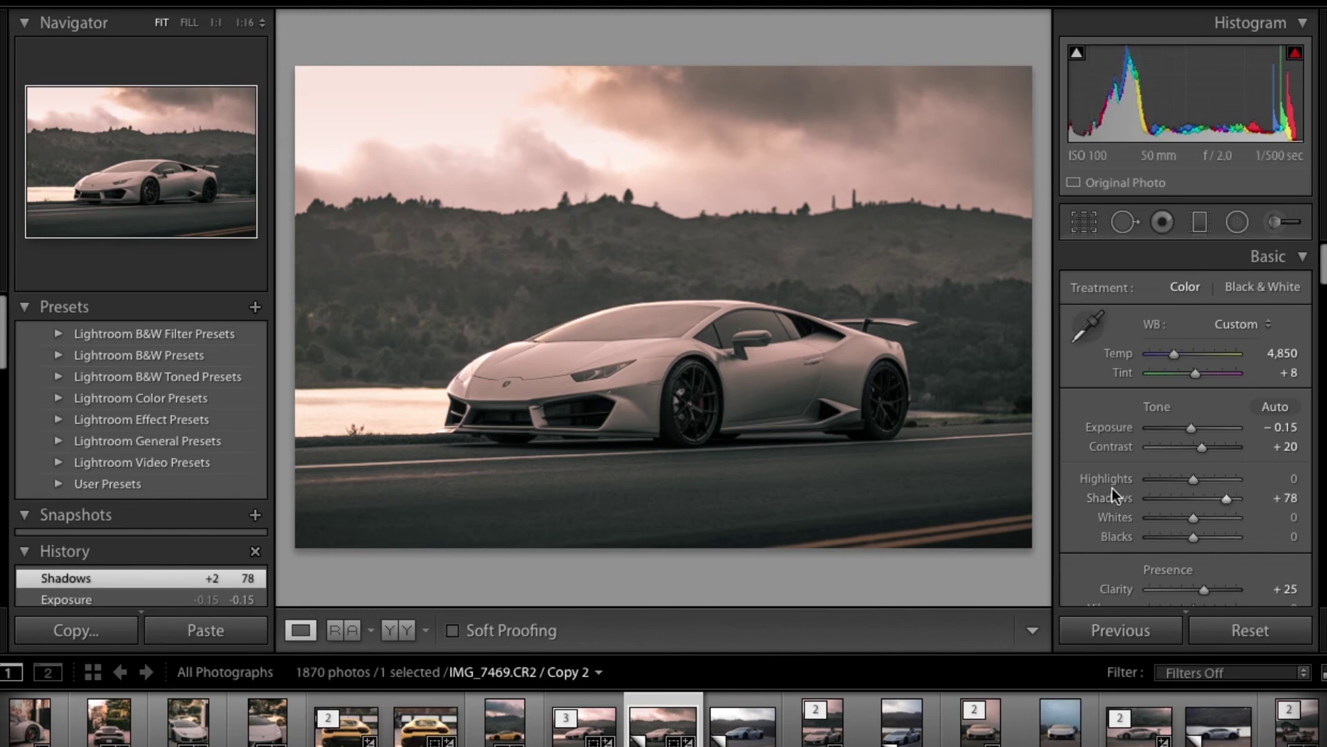
pyautogui.scroll(-3, 1113, 489)
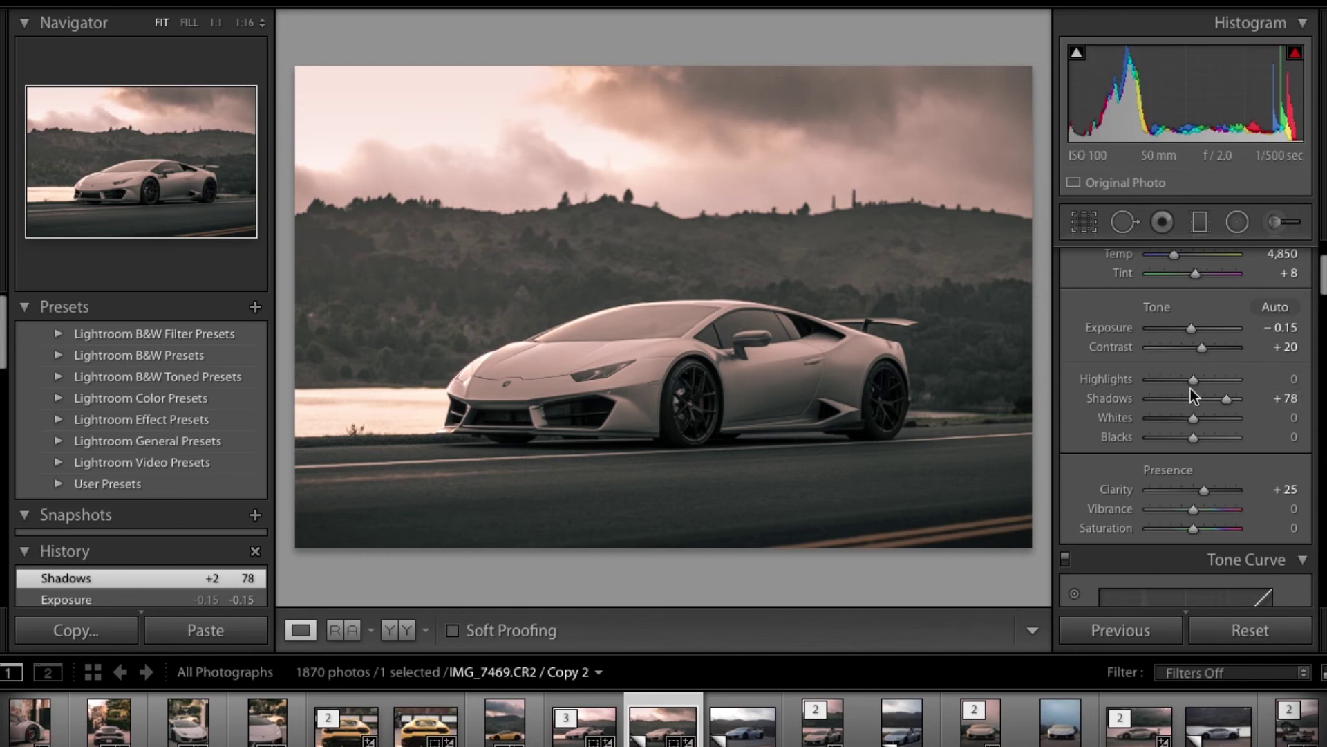
pyautogui.moveTo(1192, 381); pyautogui.dragTo(1184, 378)
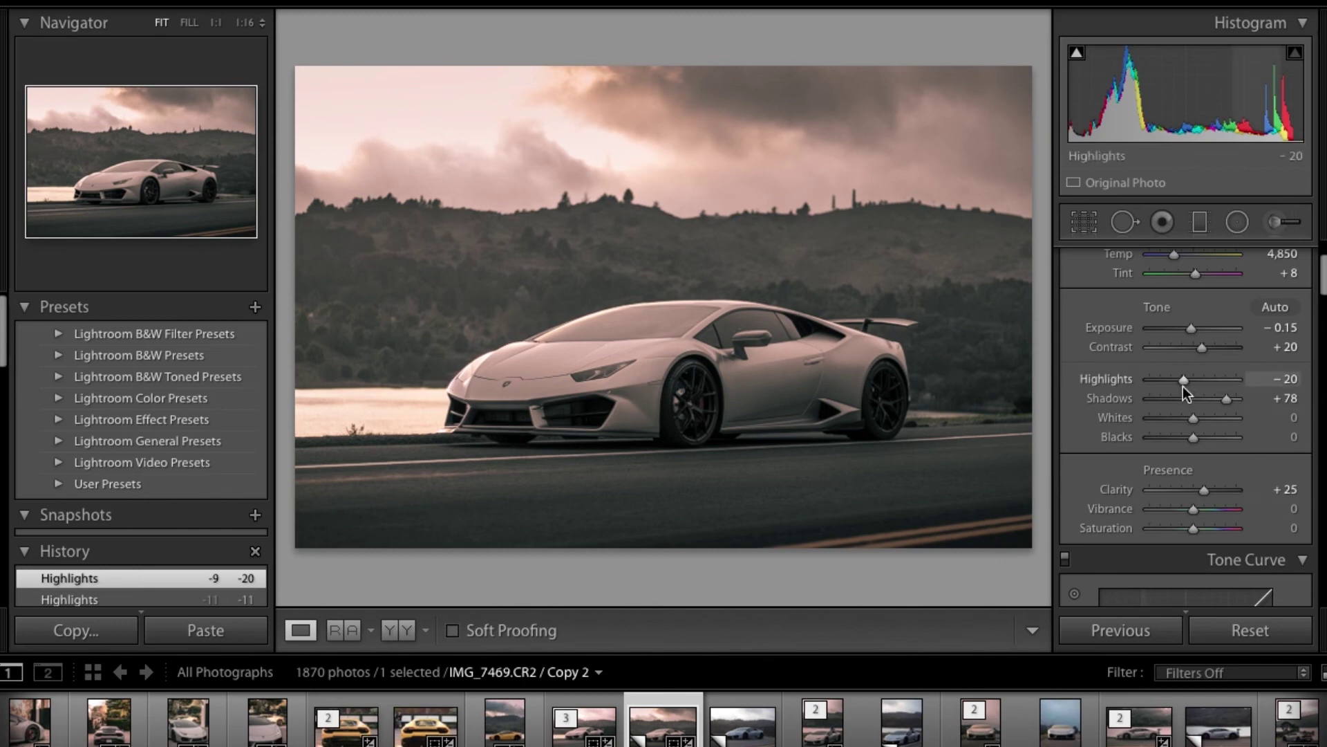
# Set the Dehaze Amount to +6 in the Effects adjustments.
pyautogui.scroll(-15, 1090, 459)
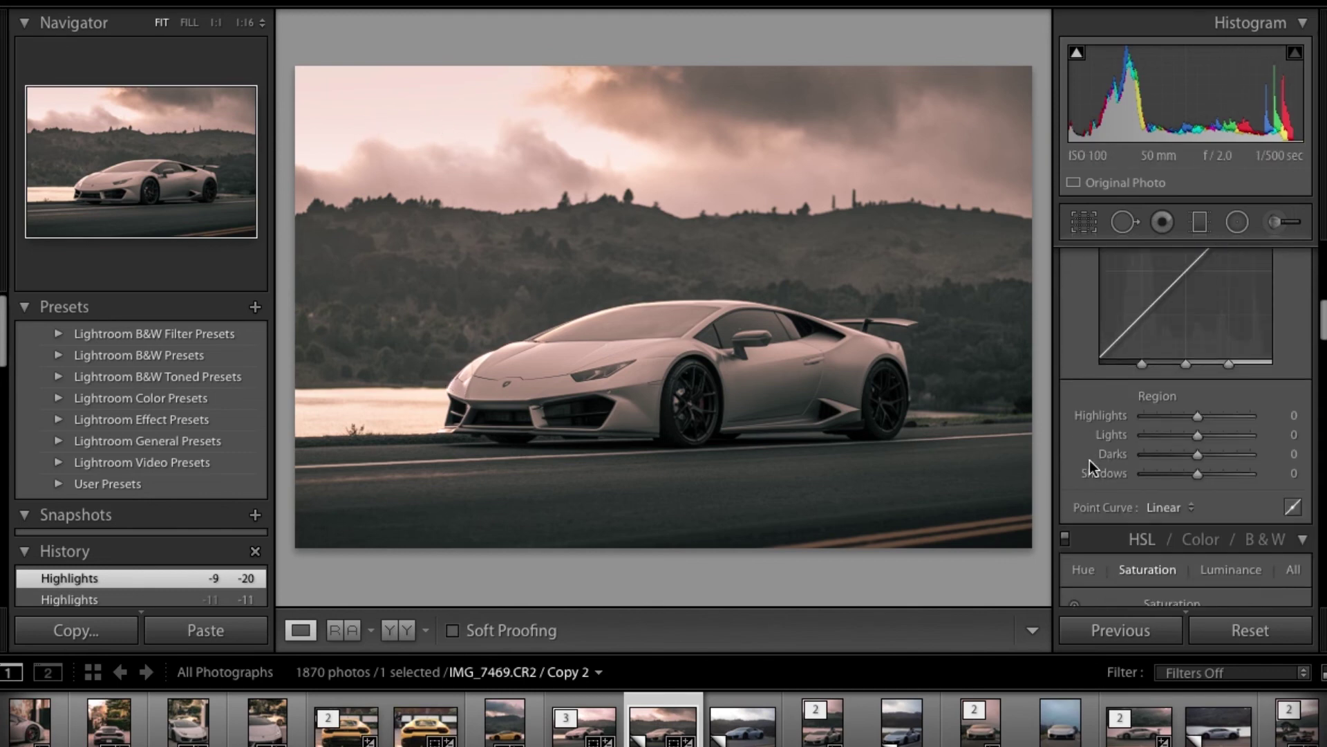
pyautogui.scroll(-8, 1090, 459)
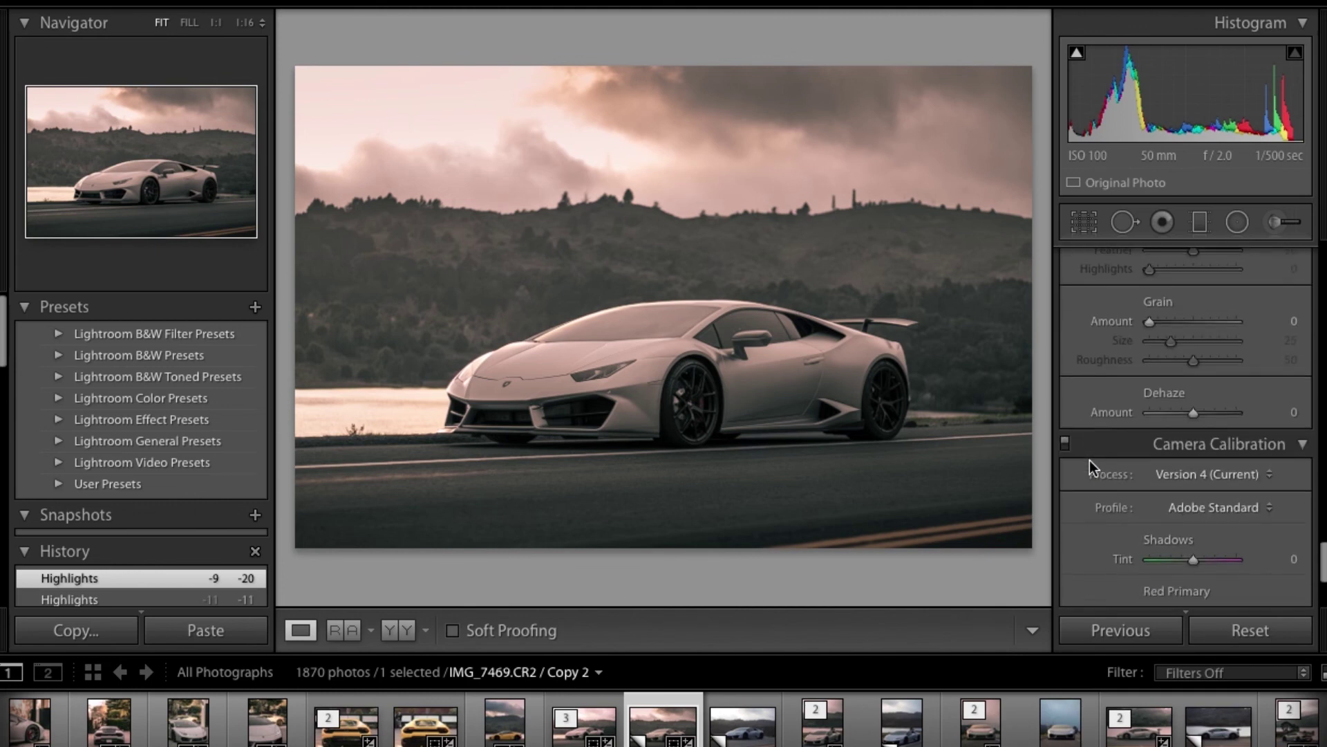
pyautogui.click(1196, 415)
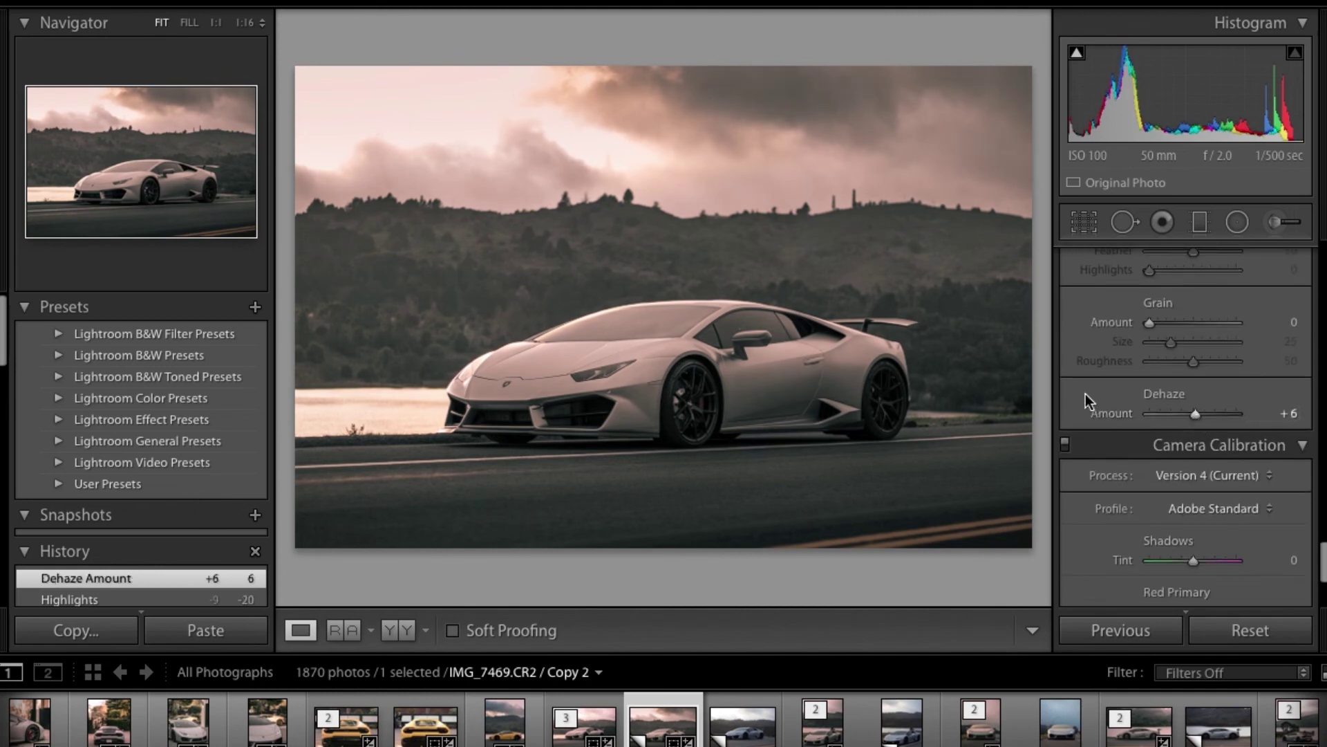
# Compare the newly edited Copy 2 with the earlier edit of IMG_7469.CR2 by switching repeatedly between the two photos.
pyautogui.scroll(10, 1085, 394)
pyautogui.scroll(8, 1085, 394)
pyautogui.scroll(6, 1085, 401)
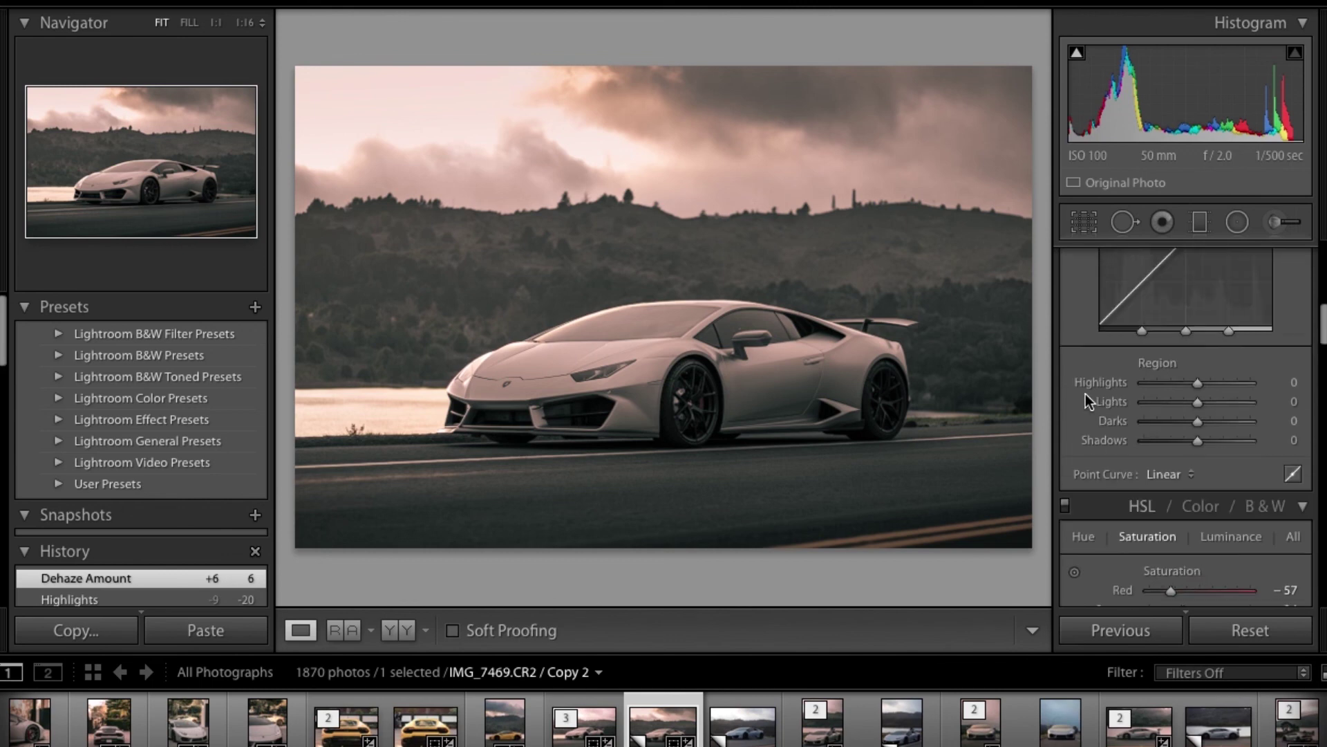
pyautogui.scroll(3, 1086, 394)
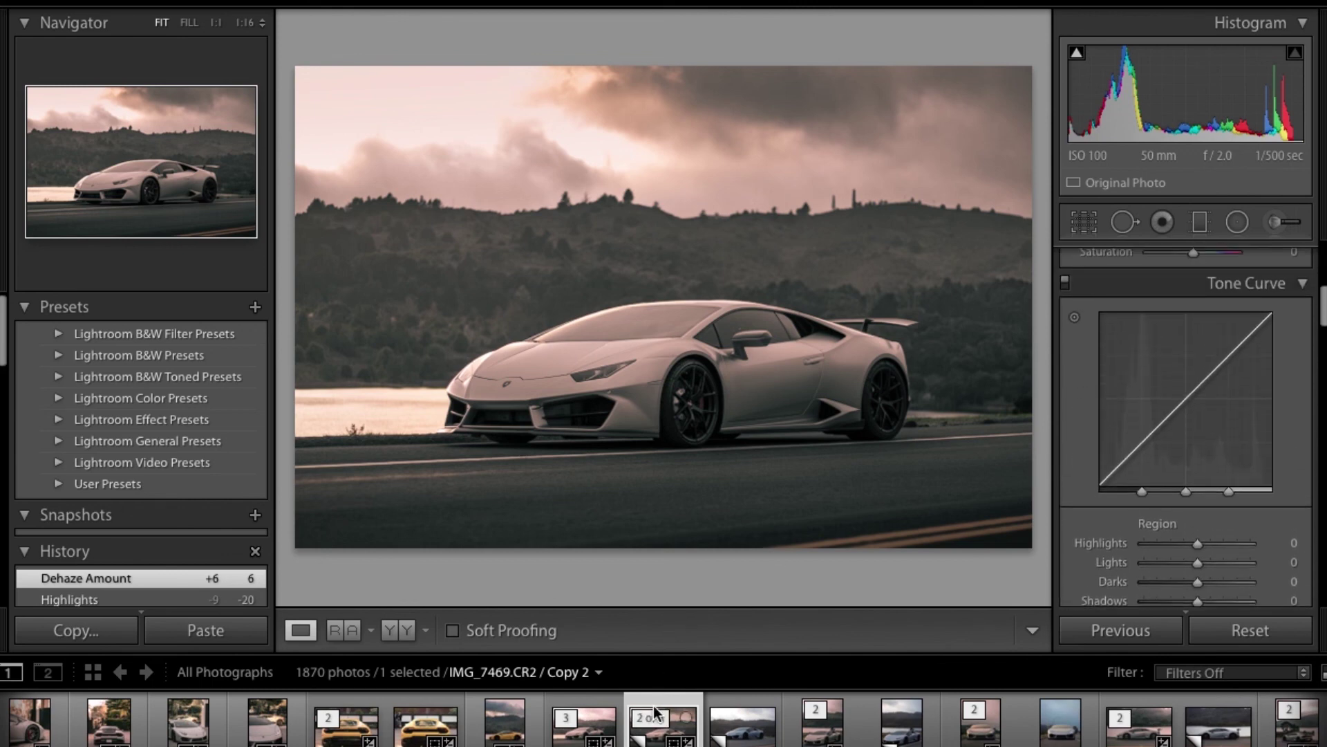
pyautogui.press('Left')
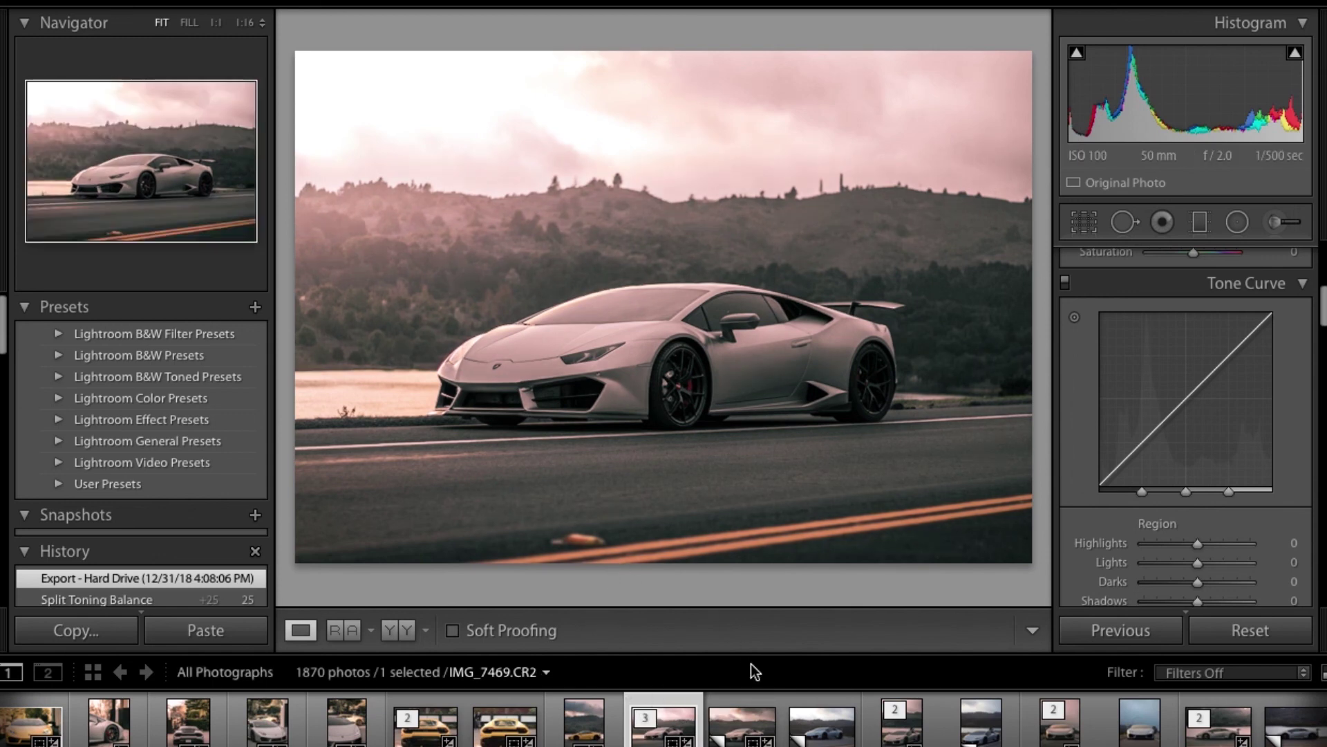
pyautogui.press('Right')
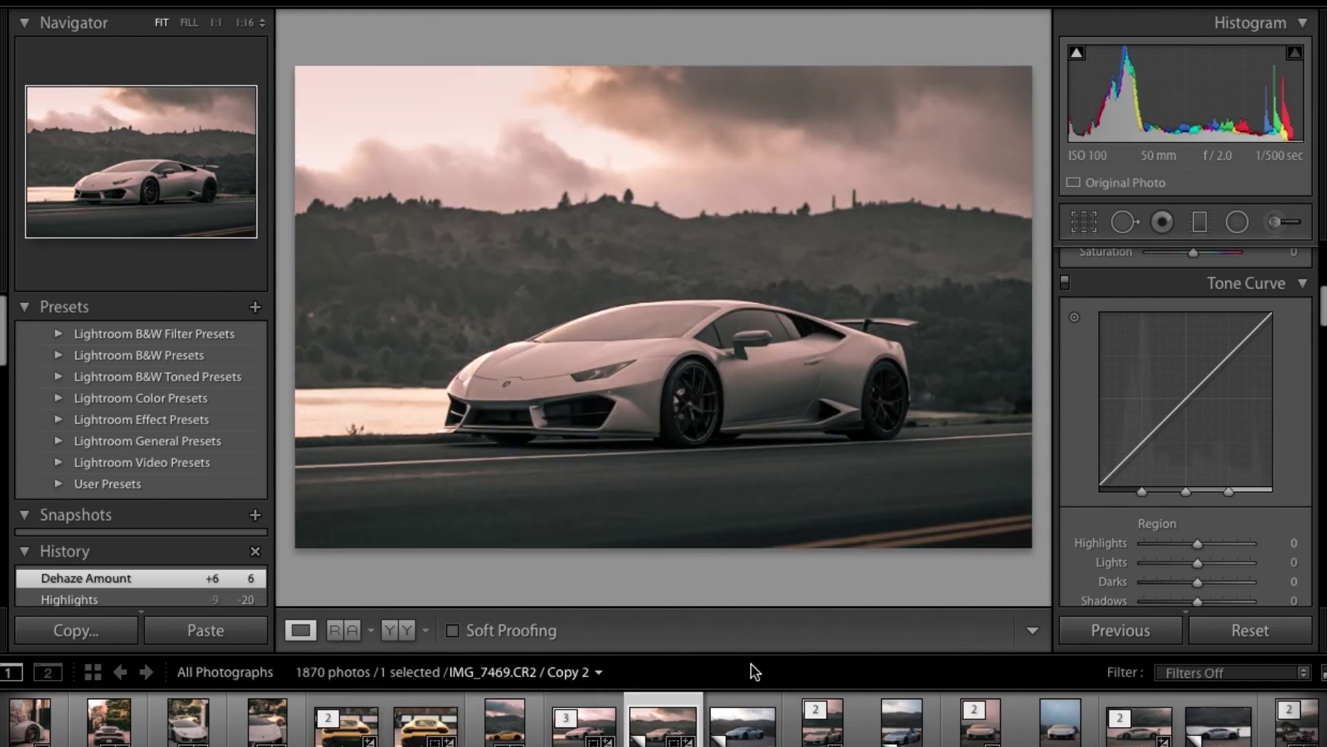
pyautogui.press('Left')
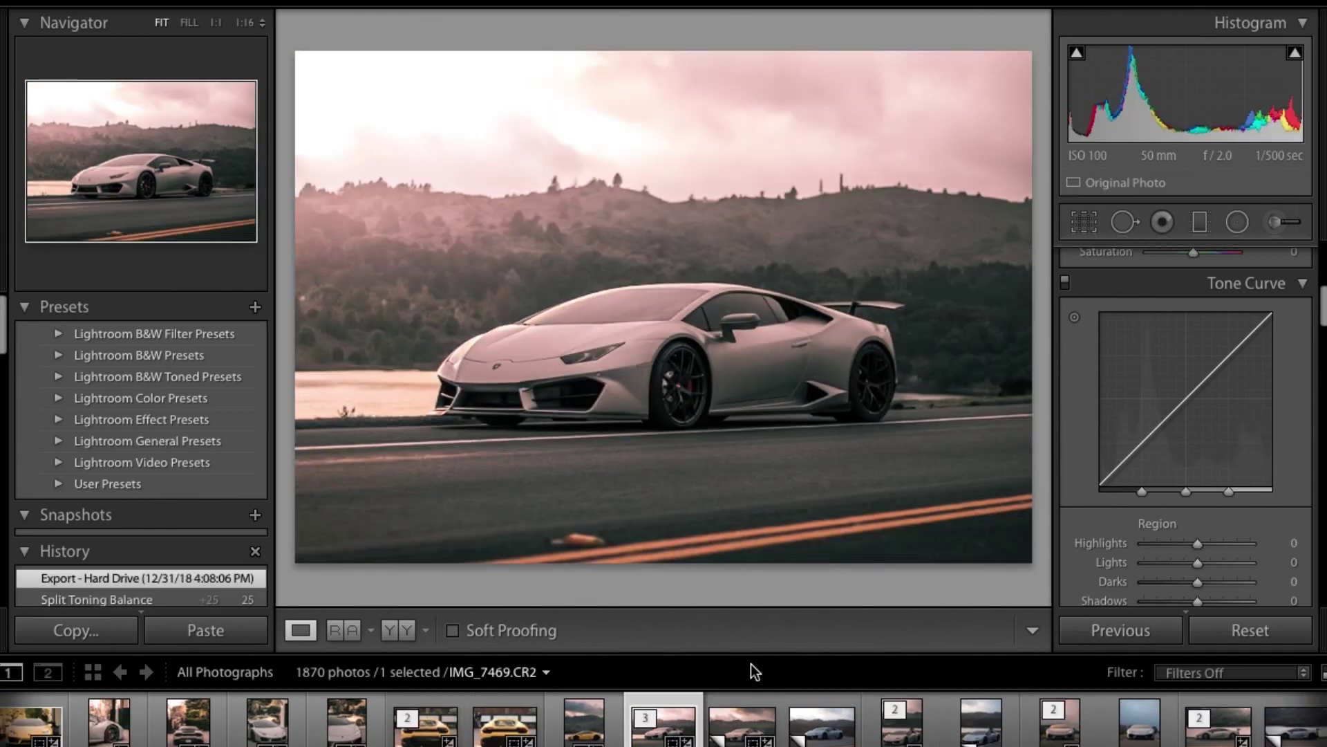
pyautogui.press('Right')
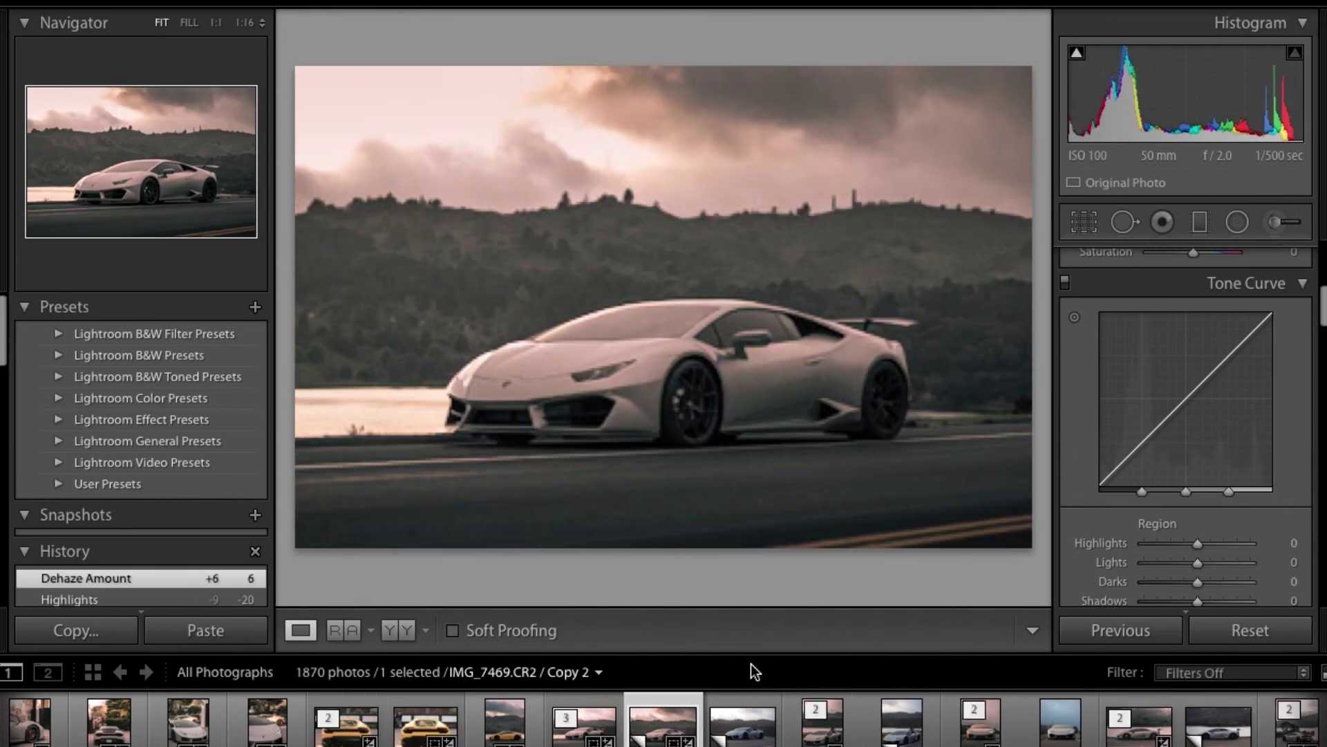
pyautogui.press('Left')
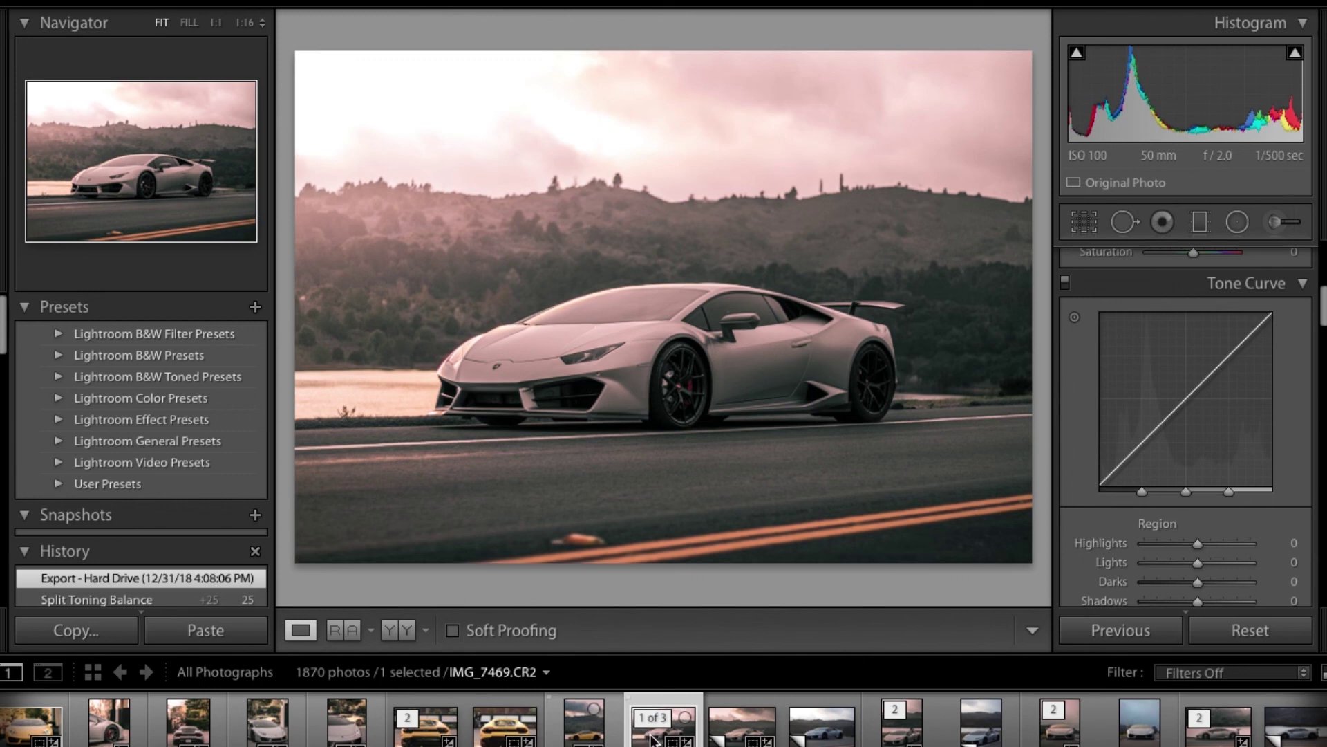
pyautogui.press('Right')
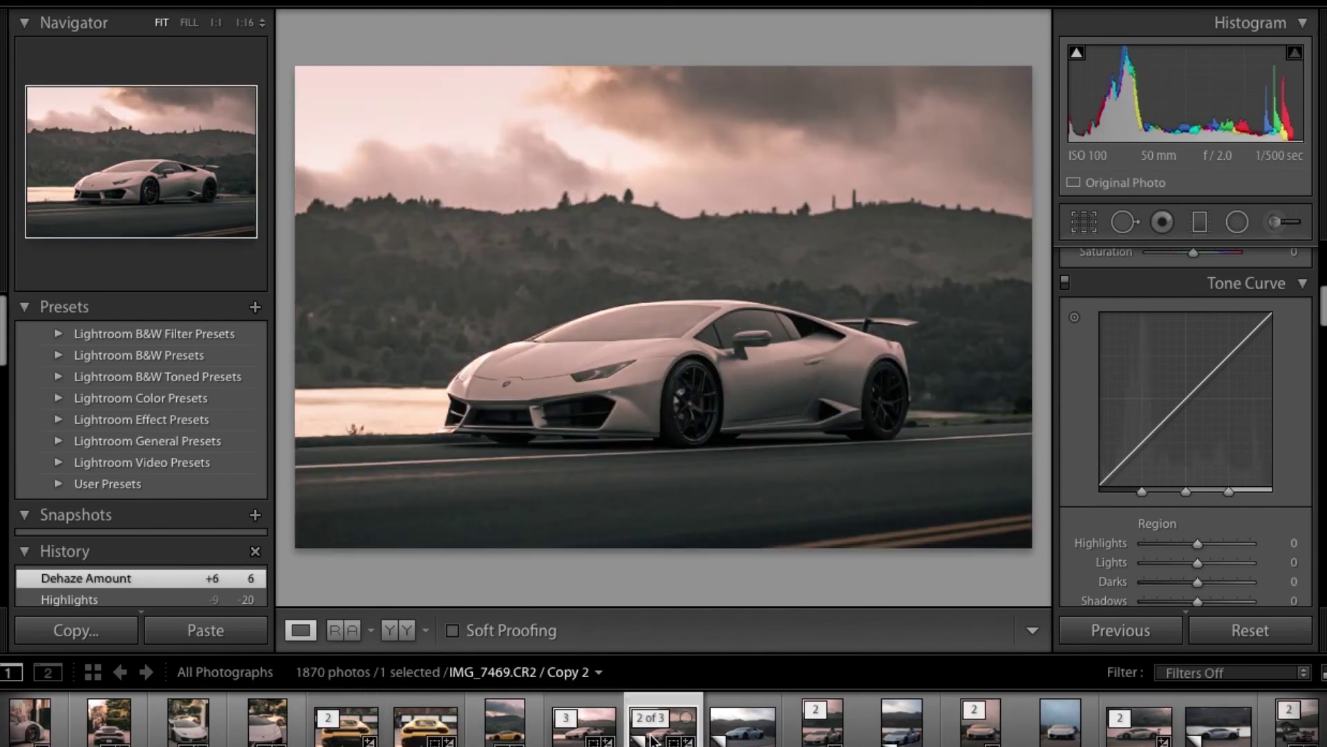
pyautogui.press('Left')
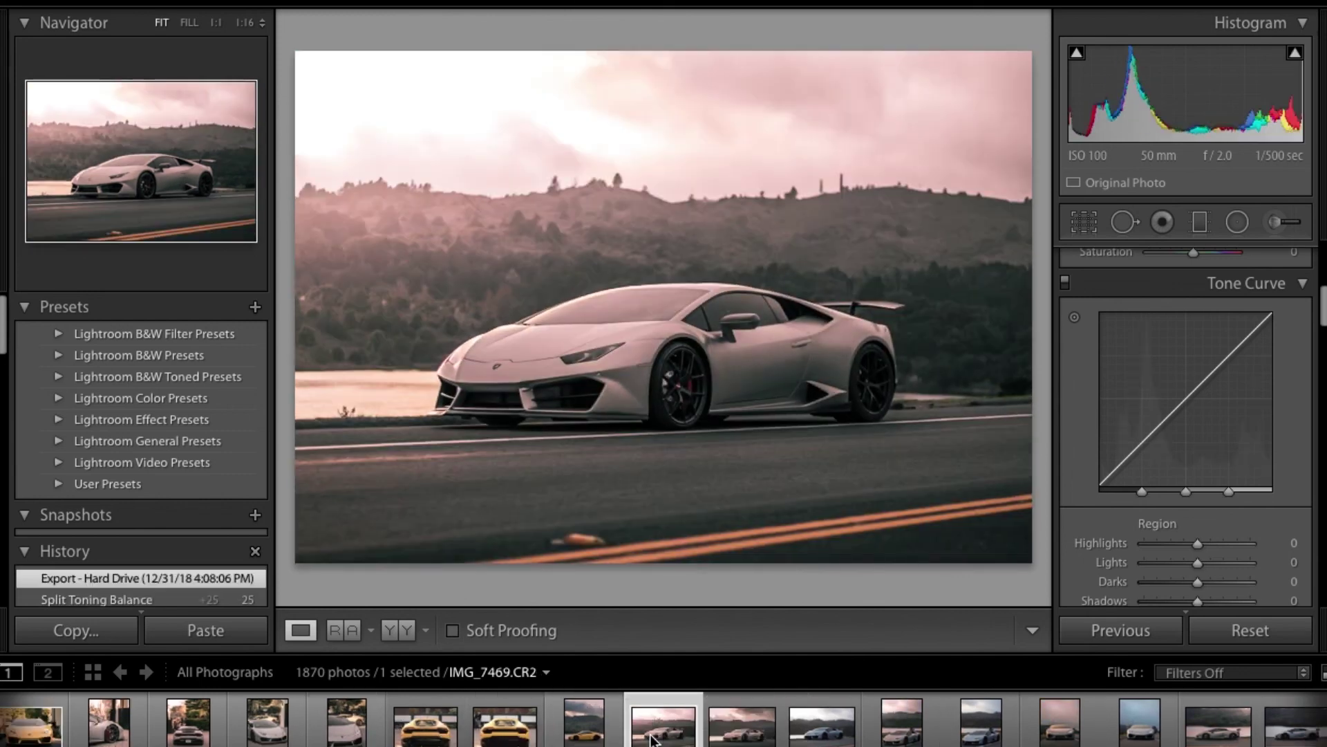
pyautogui.press('Right')
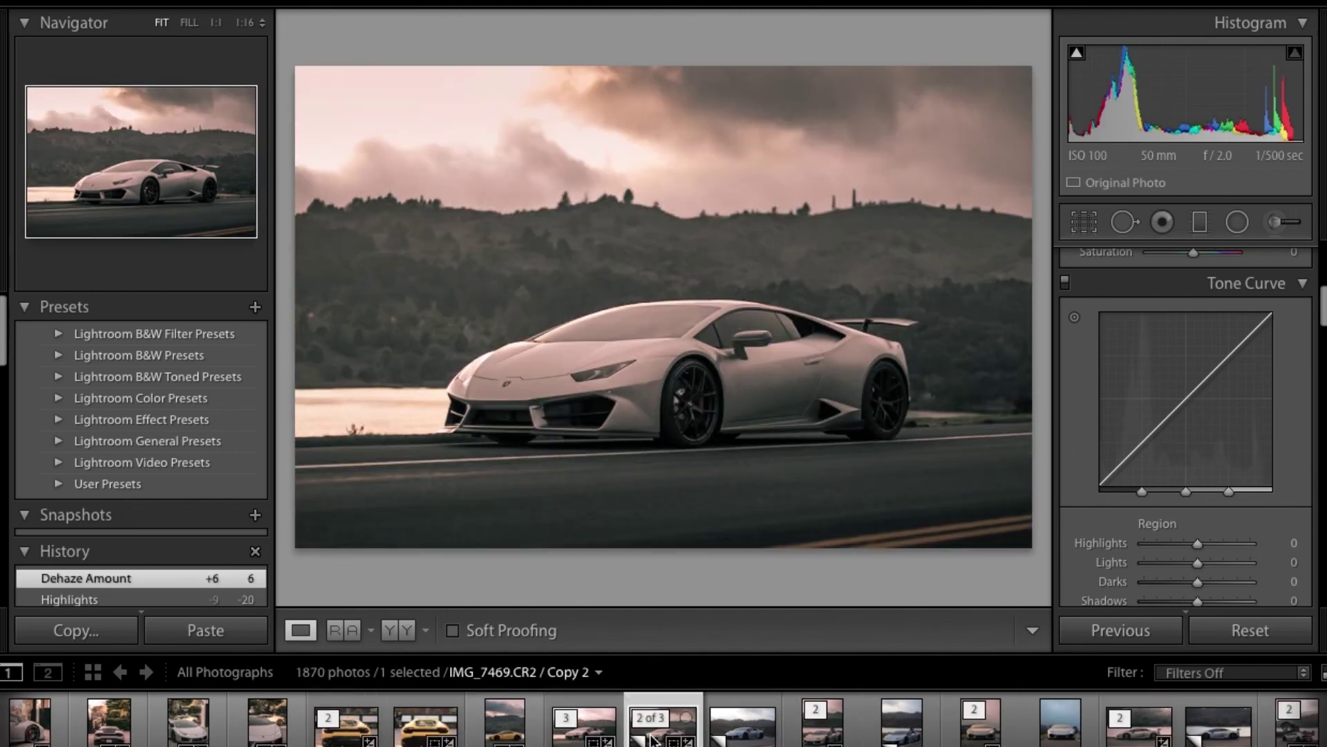
pyautogui.press('Left')
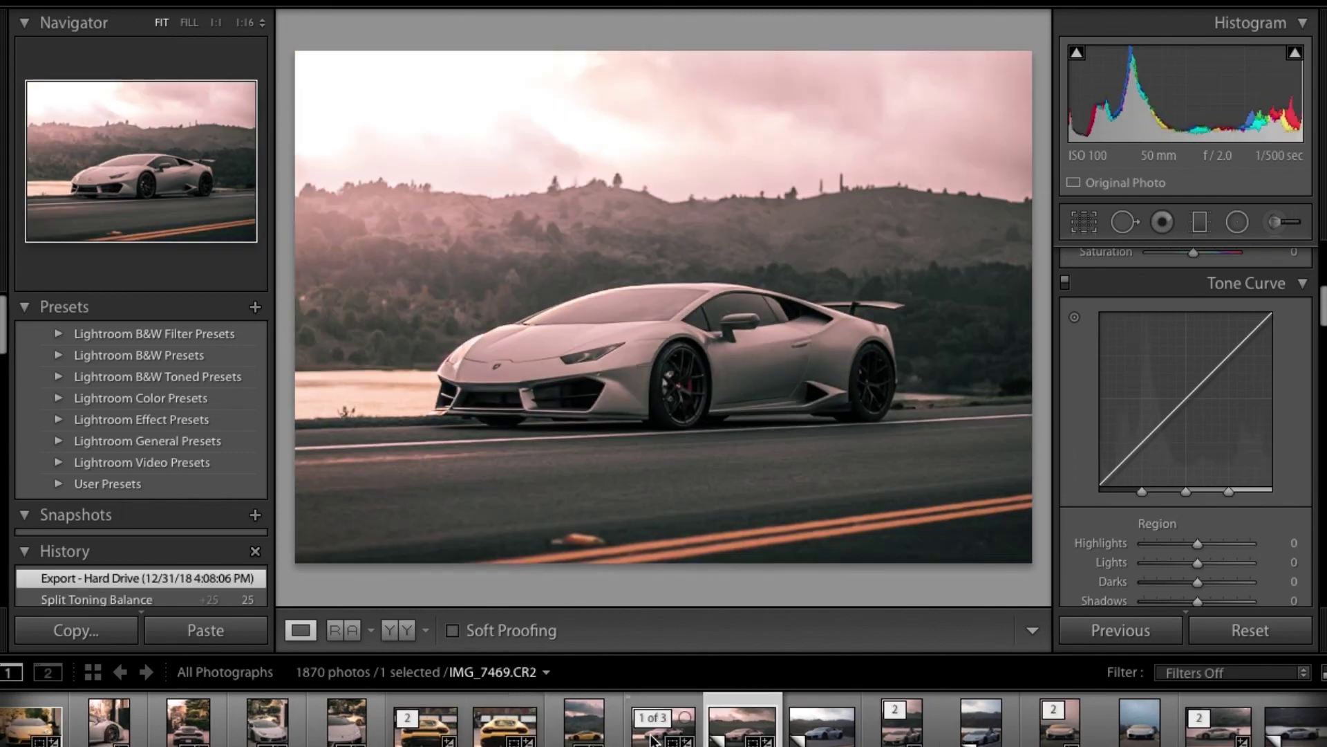
pyautogui.press('Left')
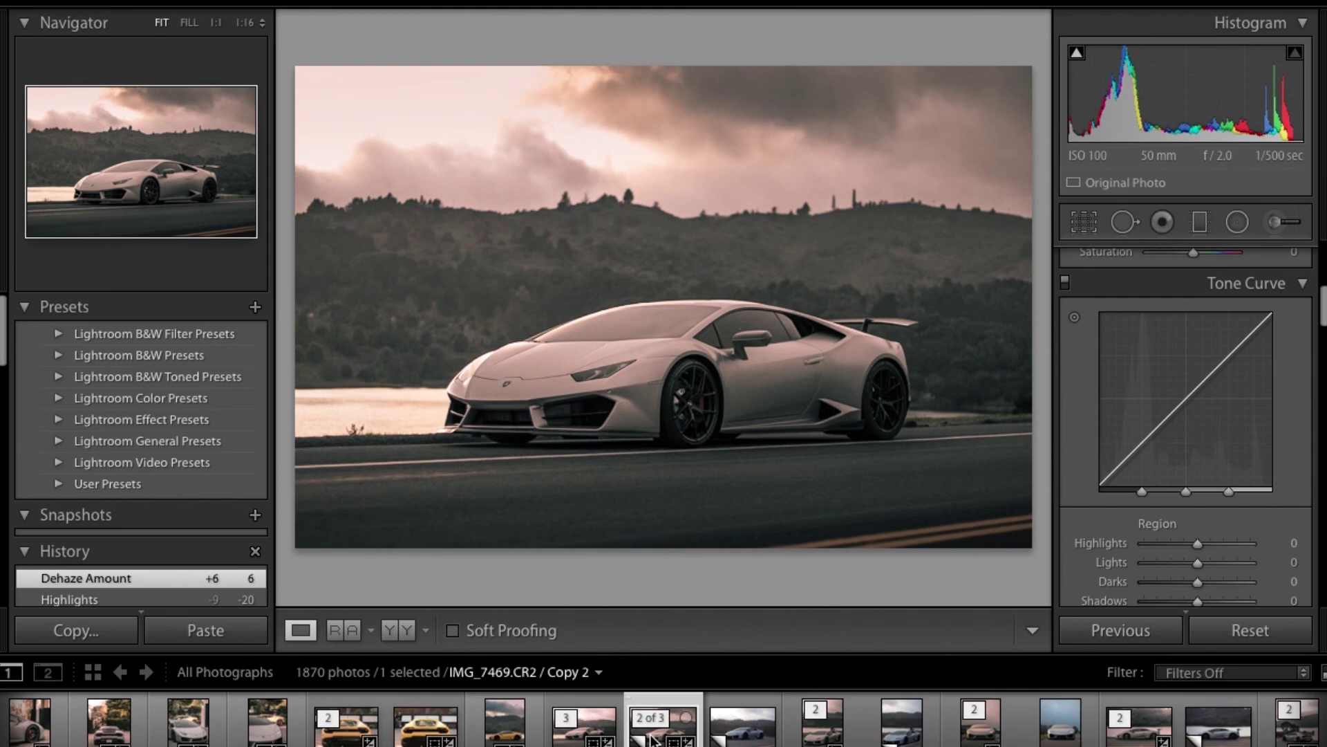